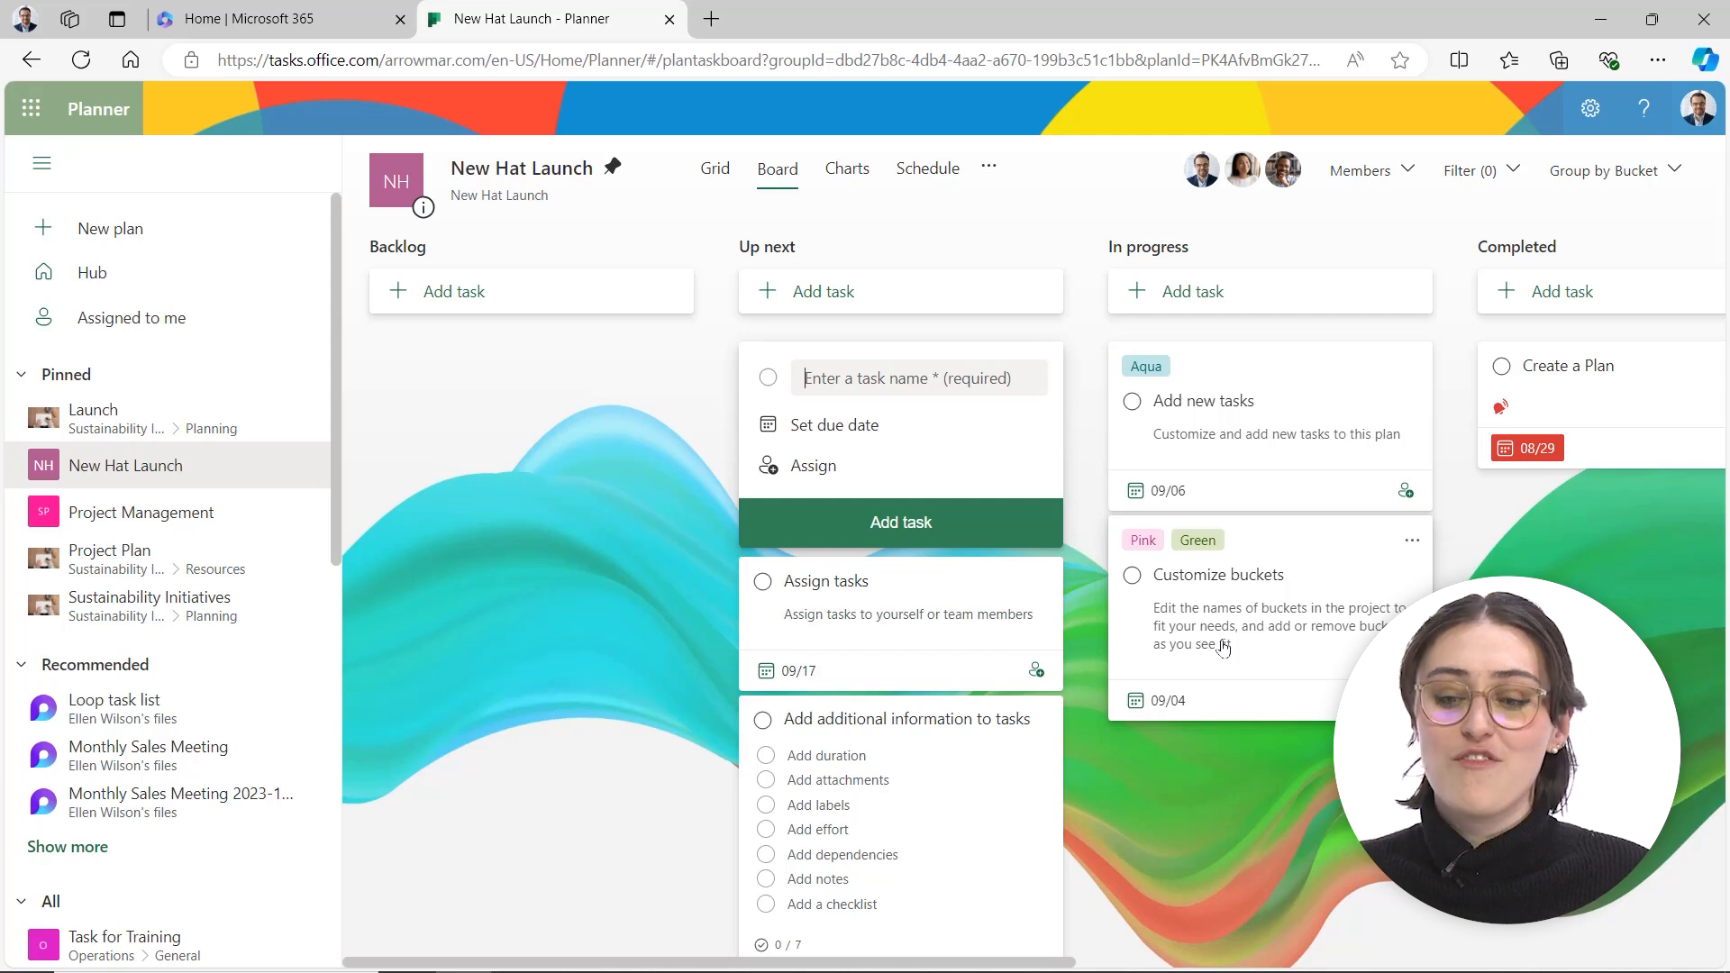
- Add a task named "Schedule Kick off Meeting" to the Up next bucket
text(Scedul)
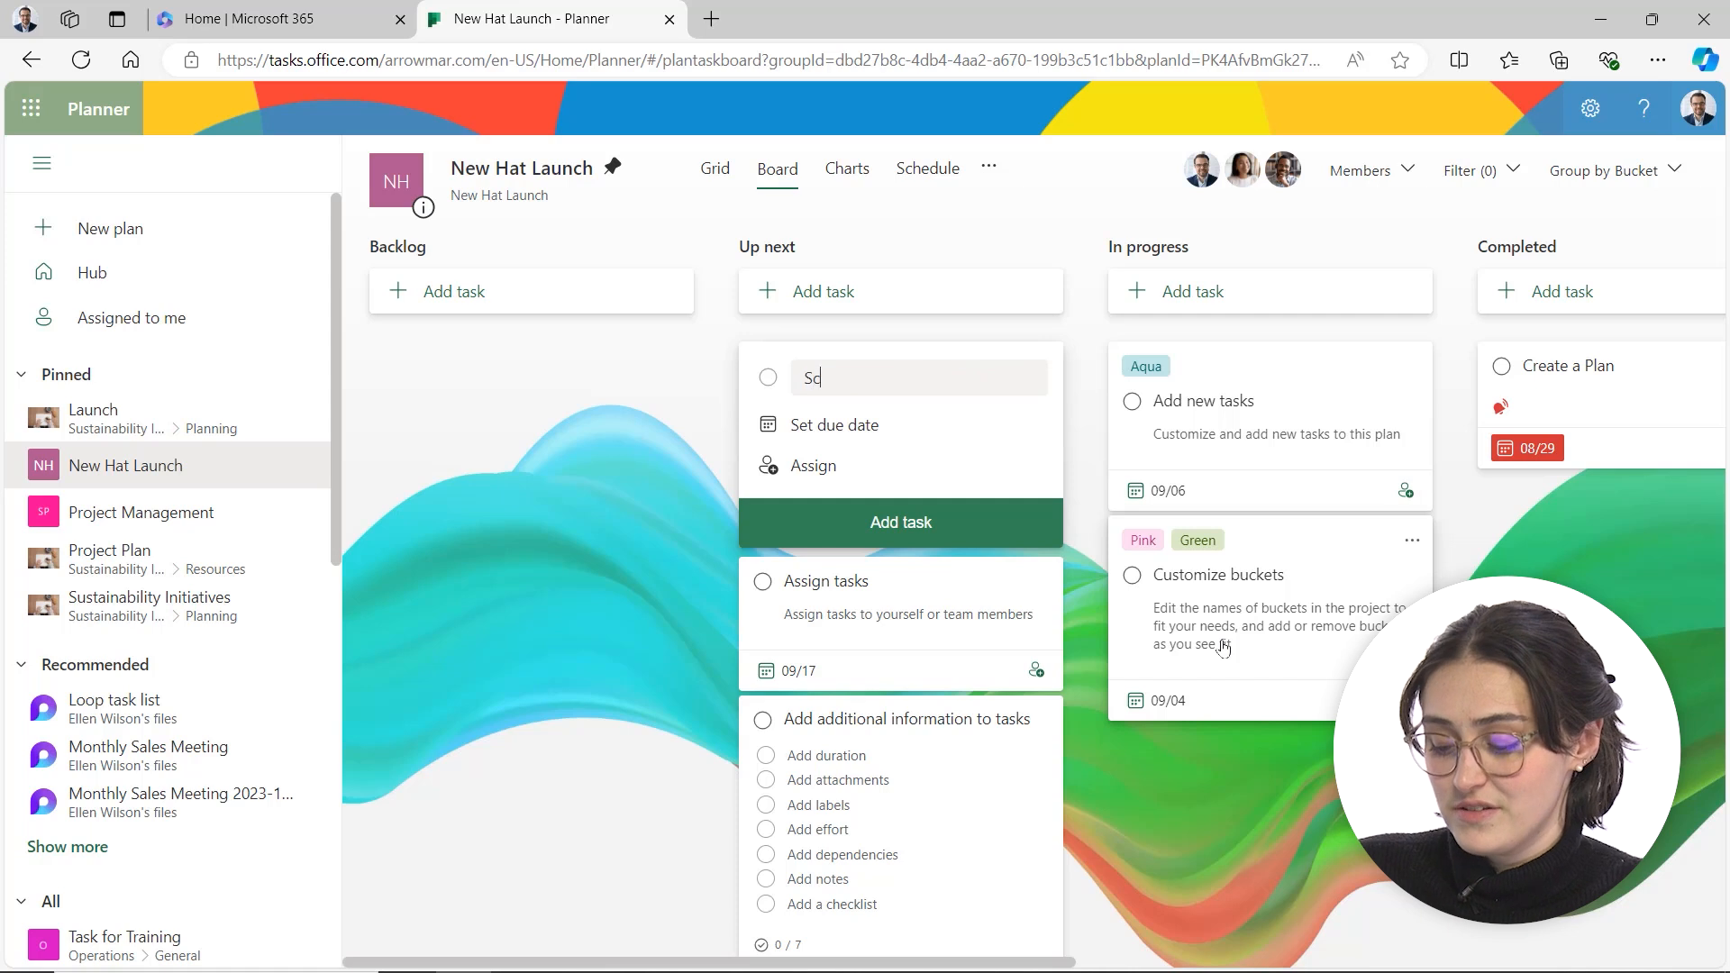
key(BackSpace)
key(BackSpace)
key(BackSpace)
key(BackSpace)
text(hed)
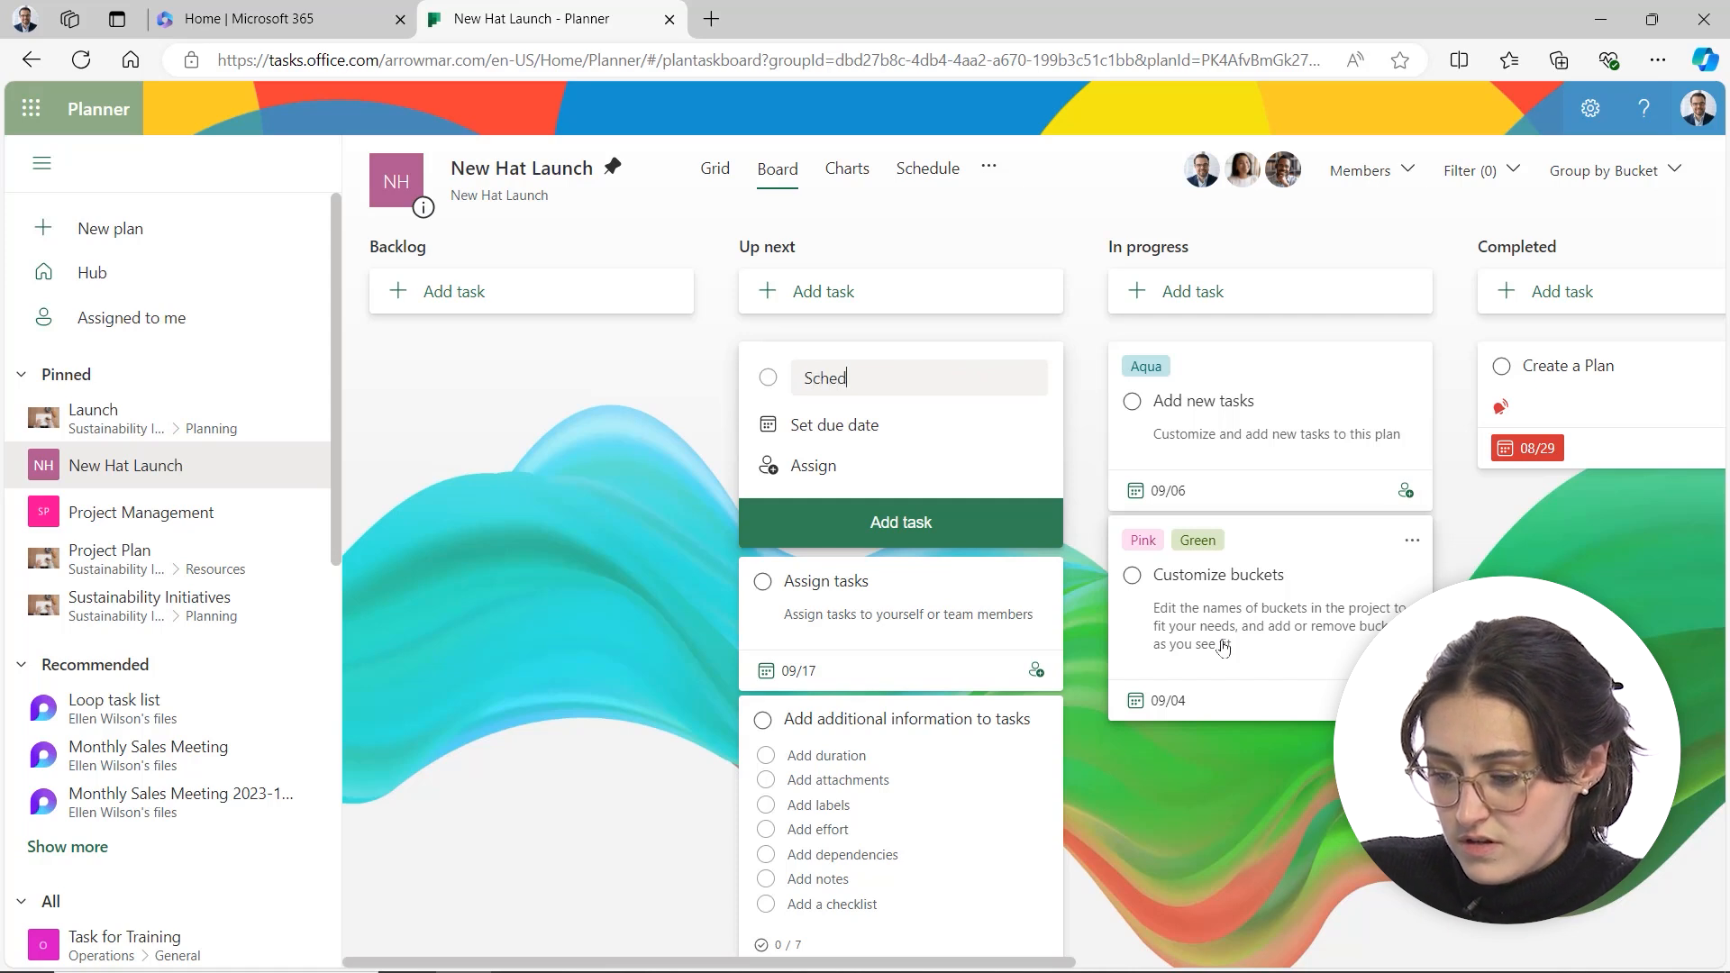
text(ule Kick )
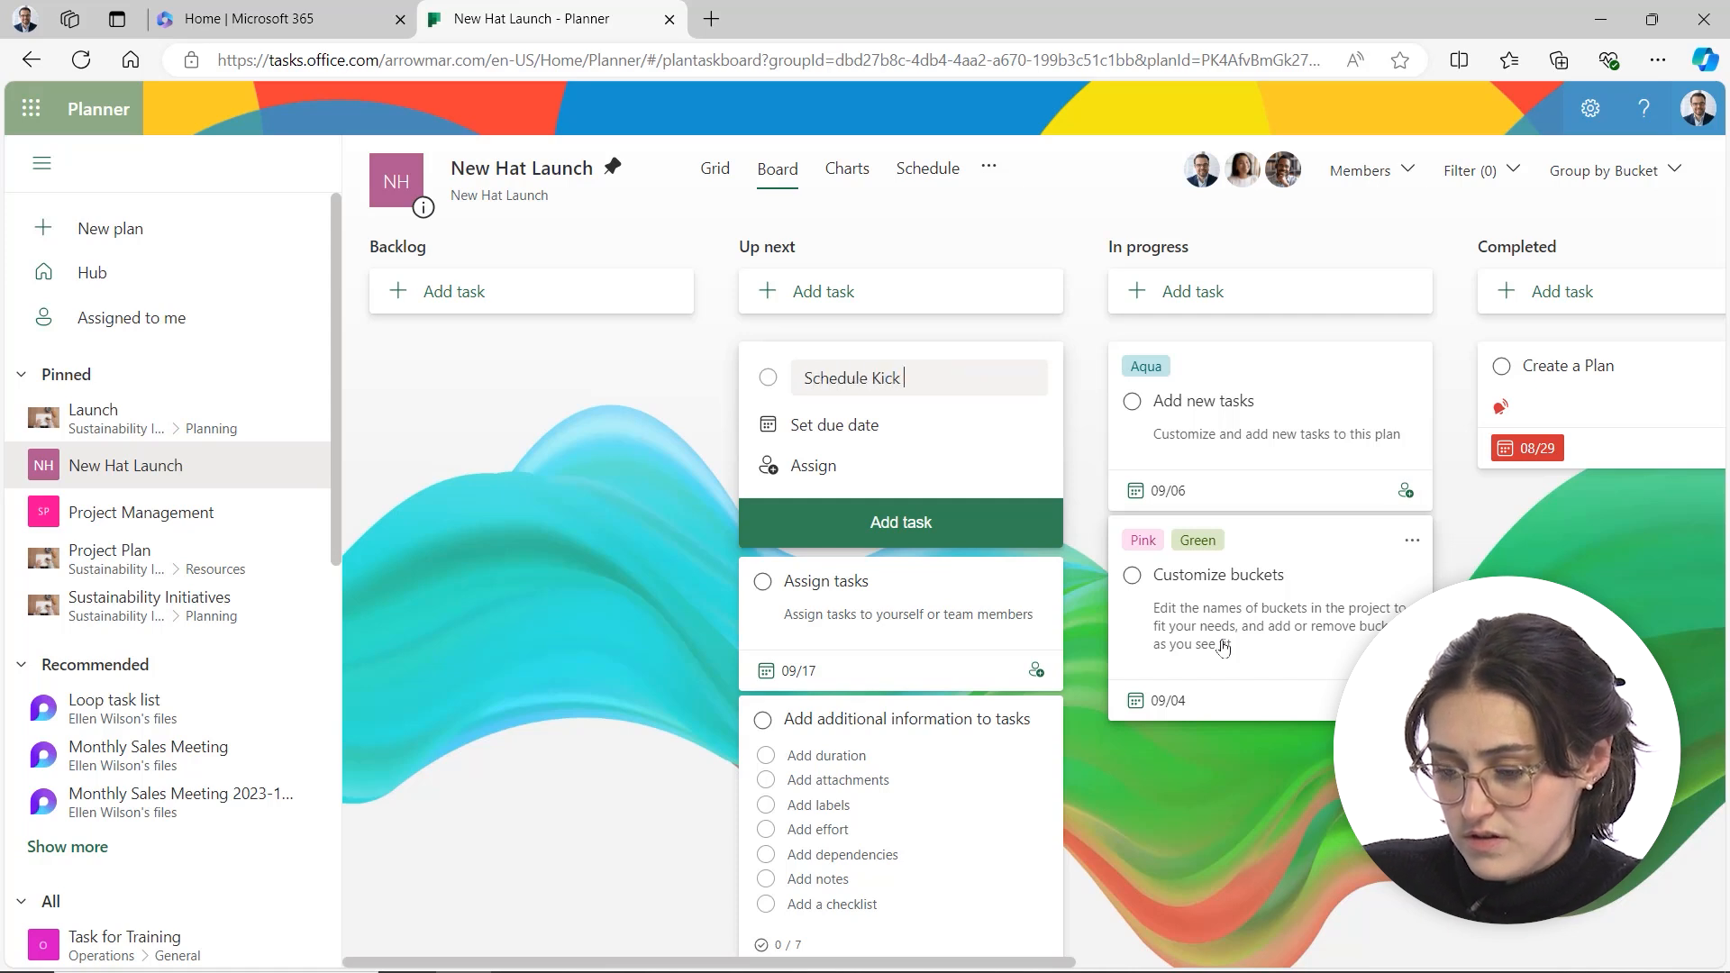
text(off MEet)
key(BackSpace)
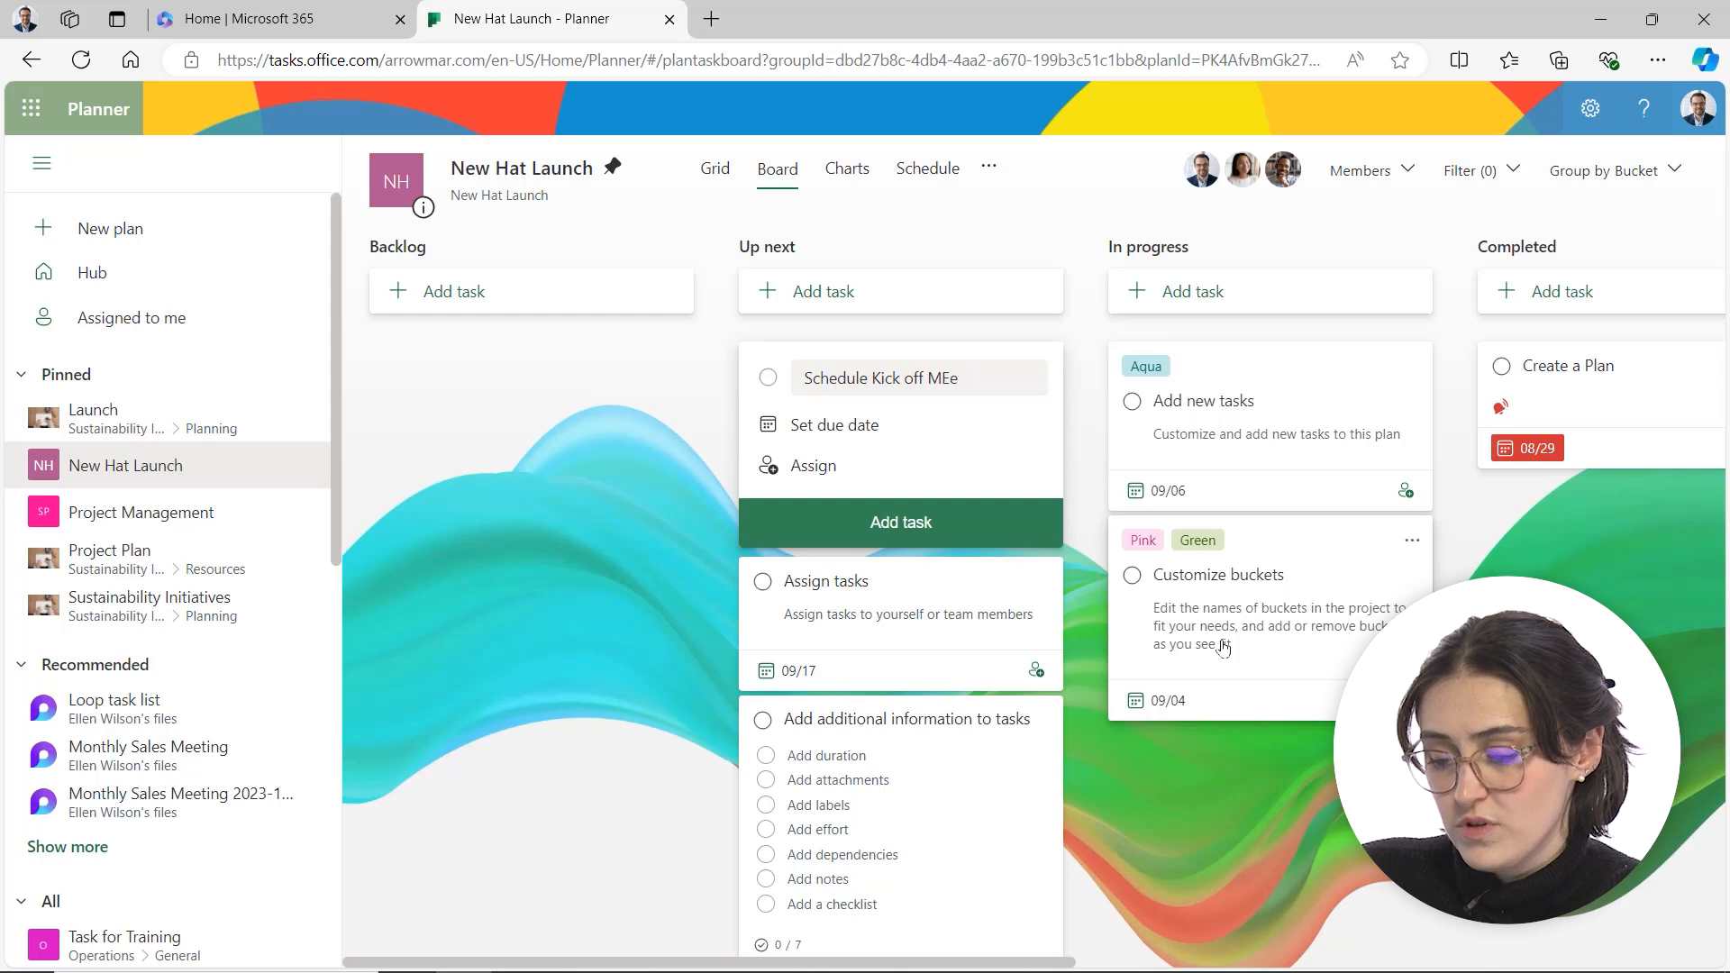
text(eeting)
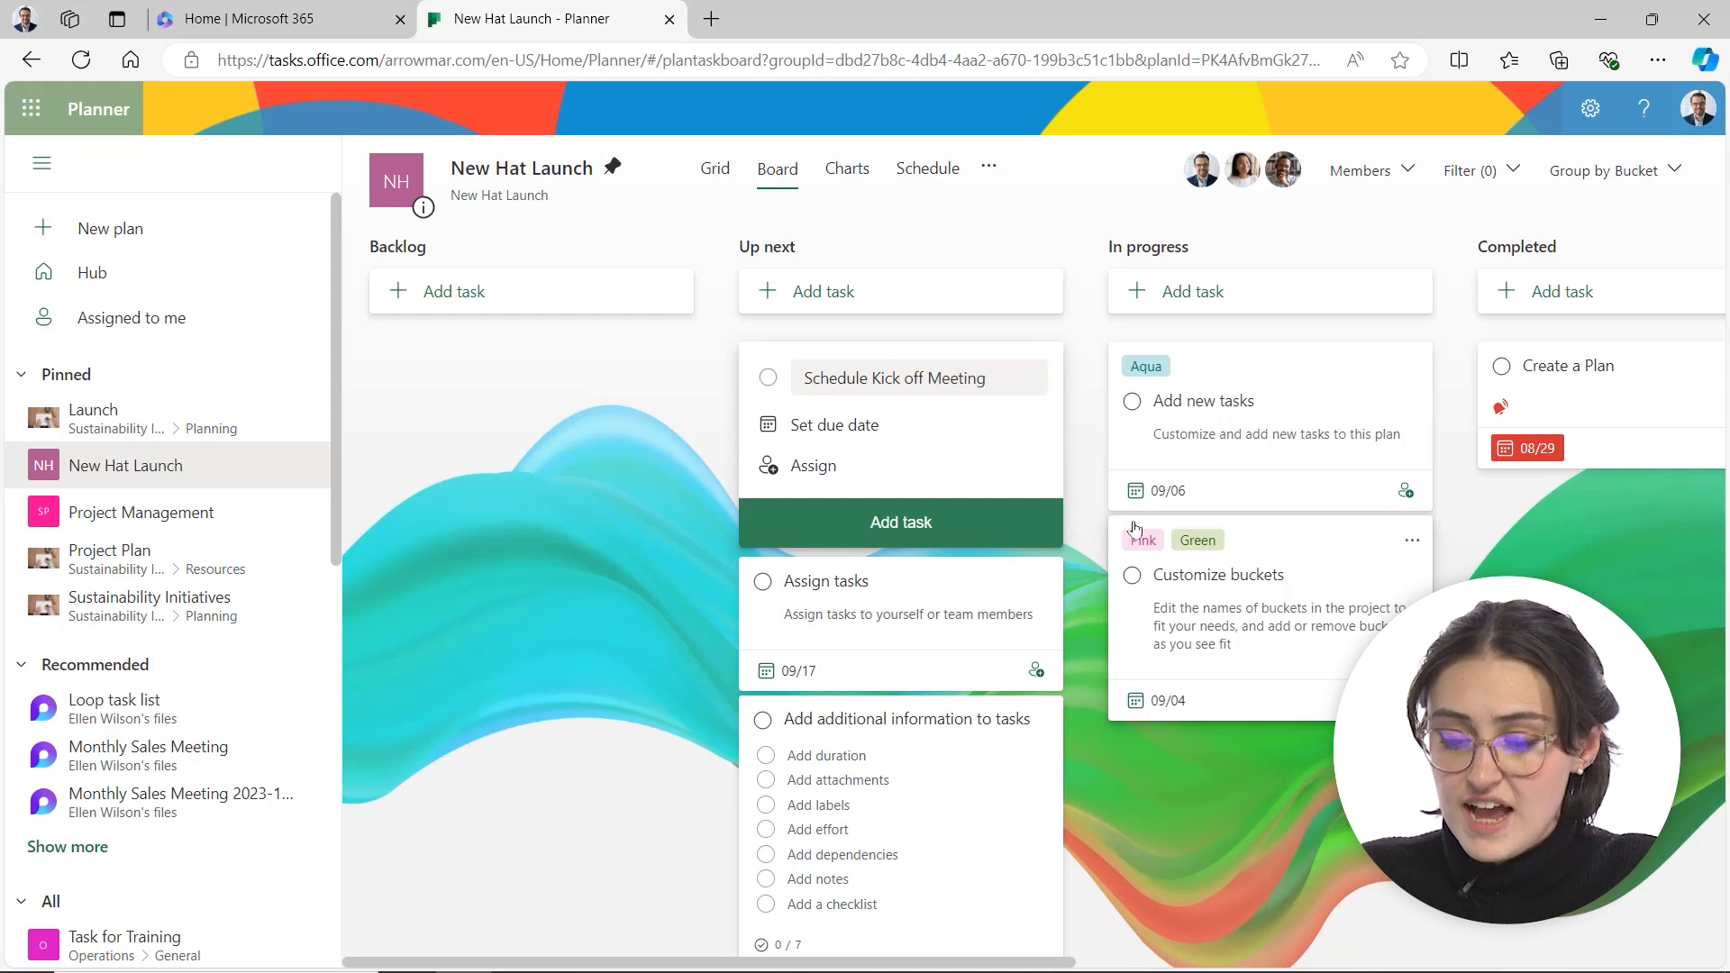
click(903, 523)
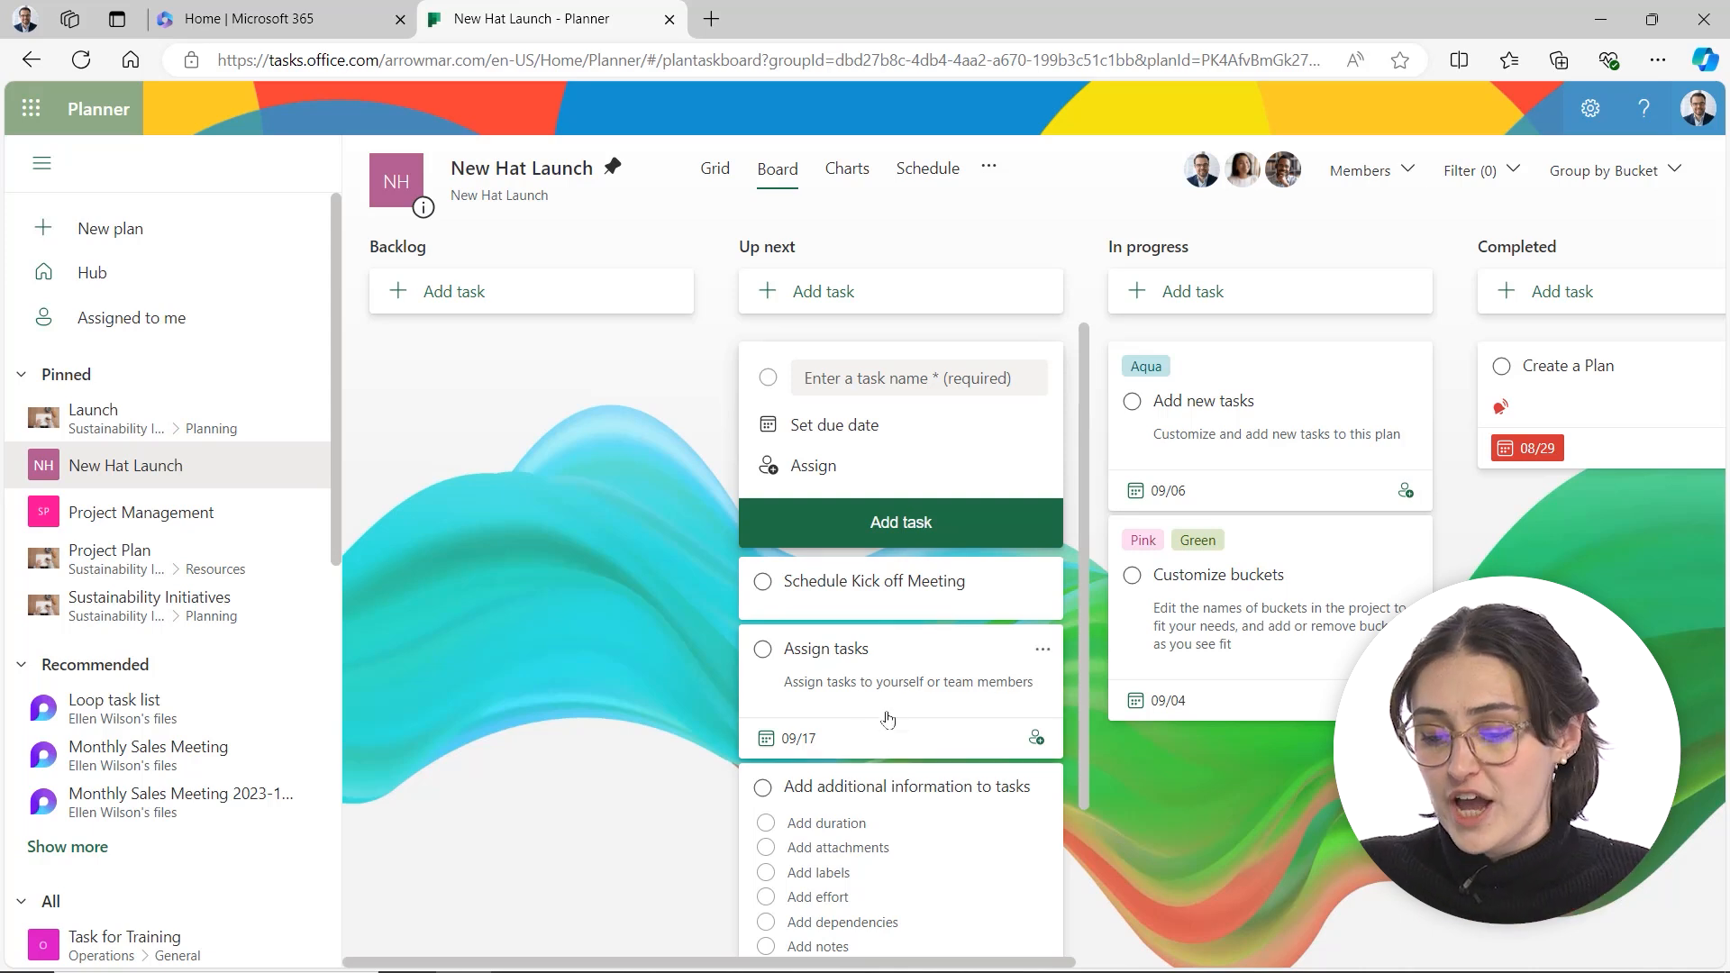
- Open the details of the Schedule Kick off Meeting task and assign it to the last suggested team member
right_click(910, 583)
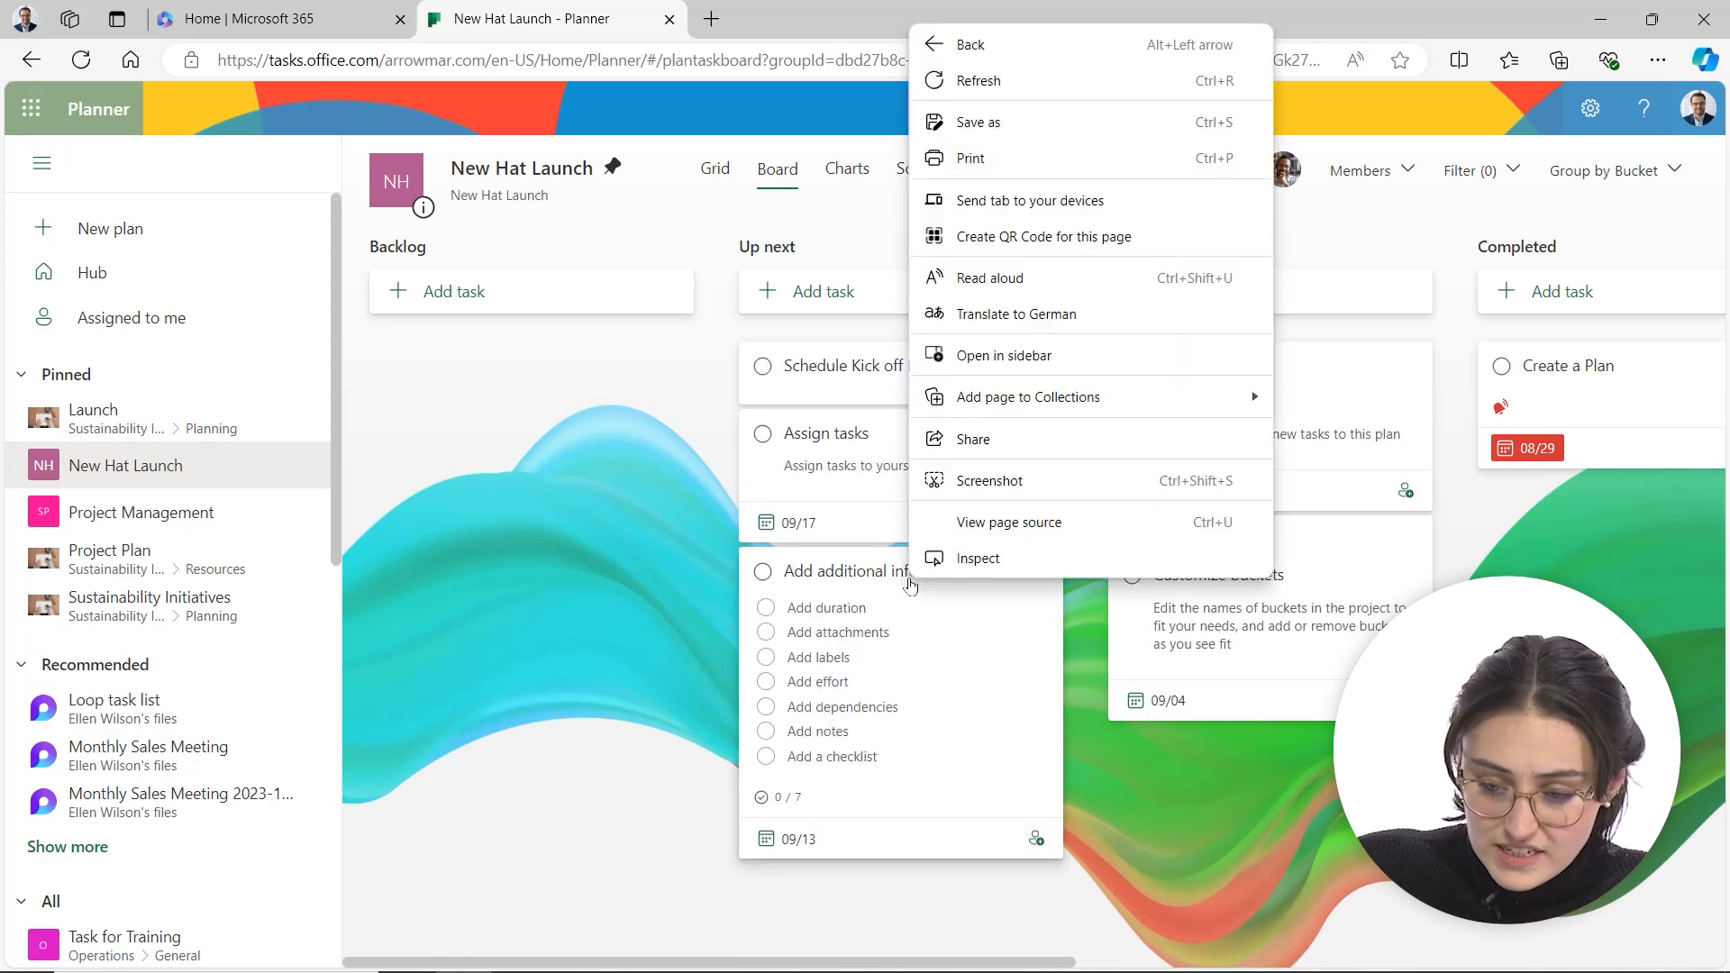
click(685, 551)
click(925, 381)
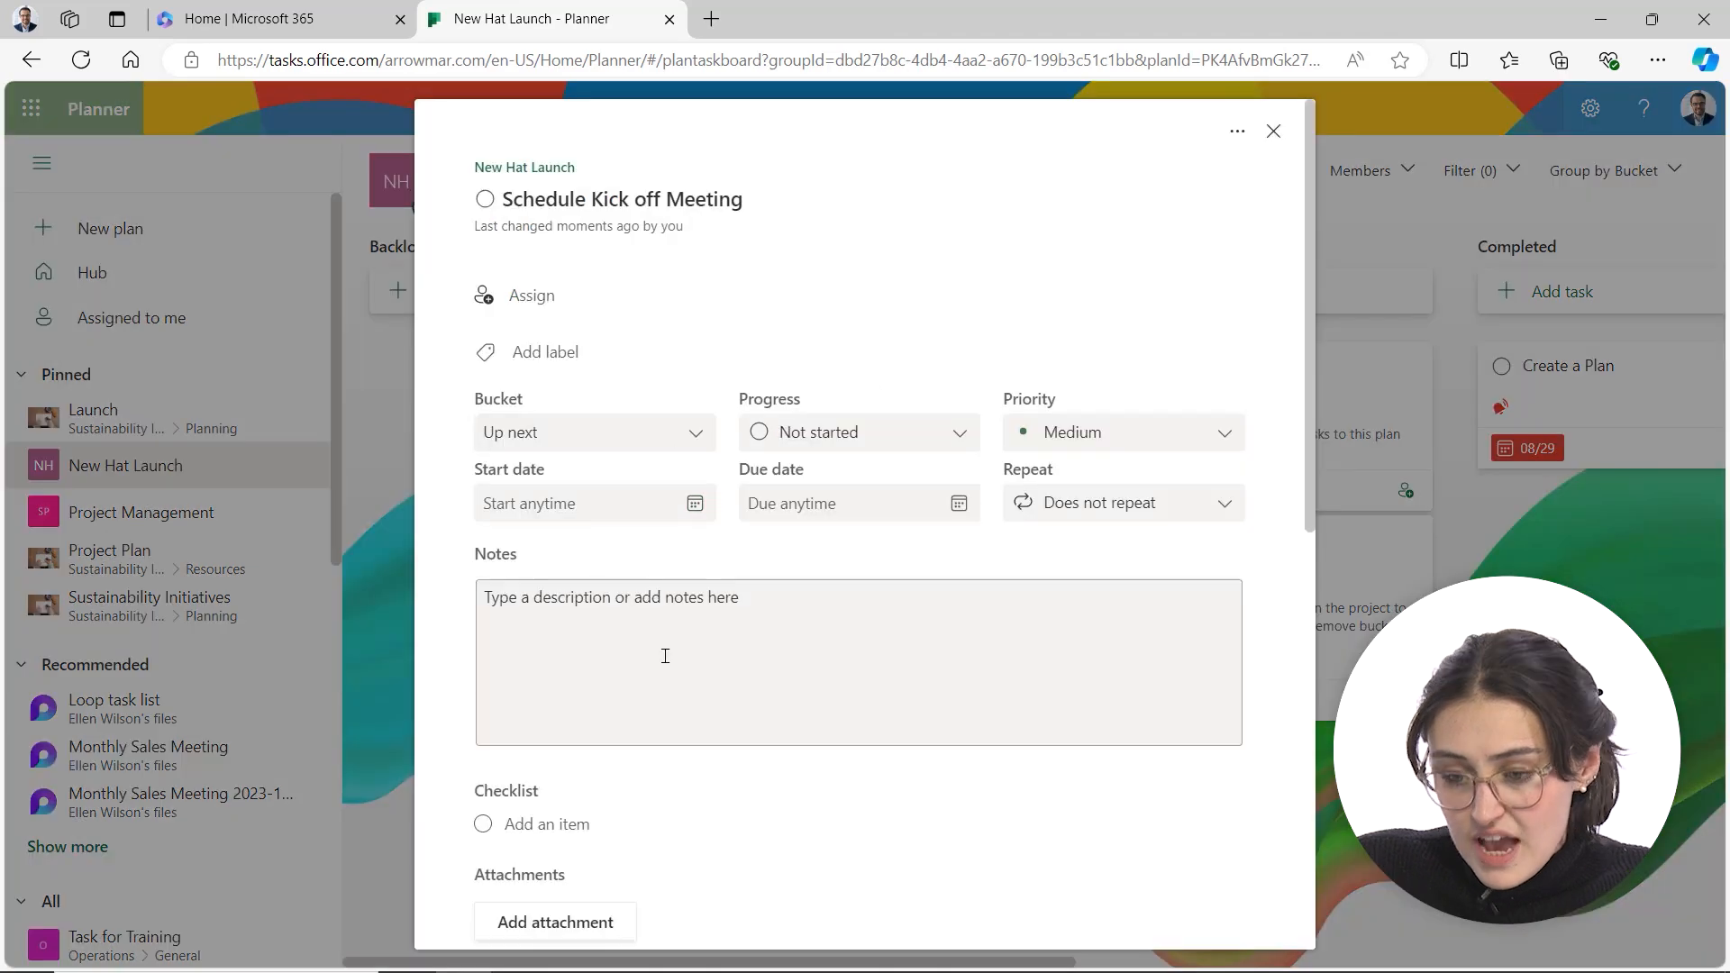
scroll(850, 649, down, 9)
scroll(863, 654, up, 9)
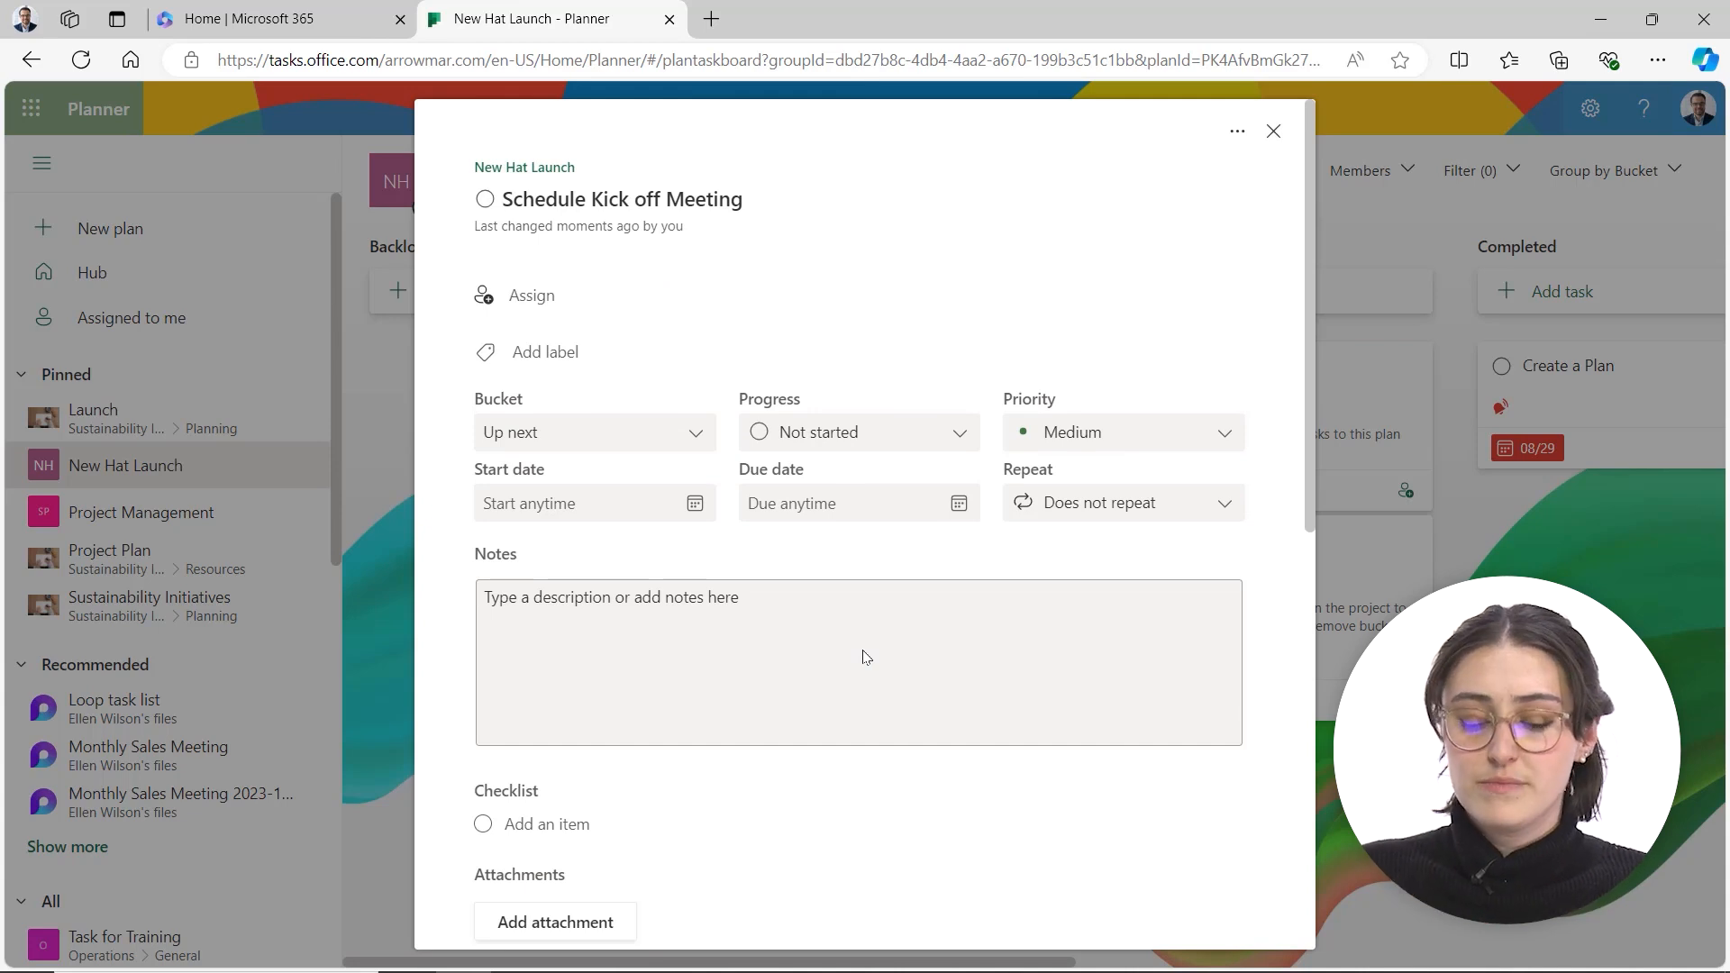
click(536, 297)
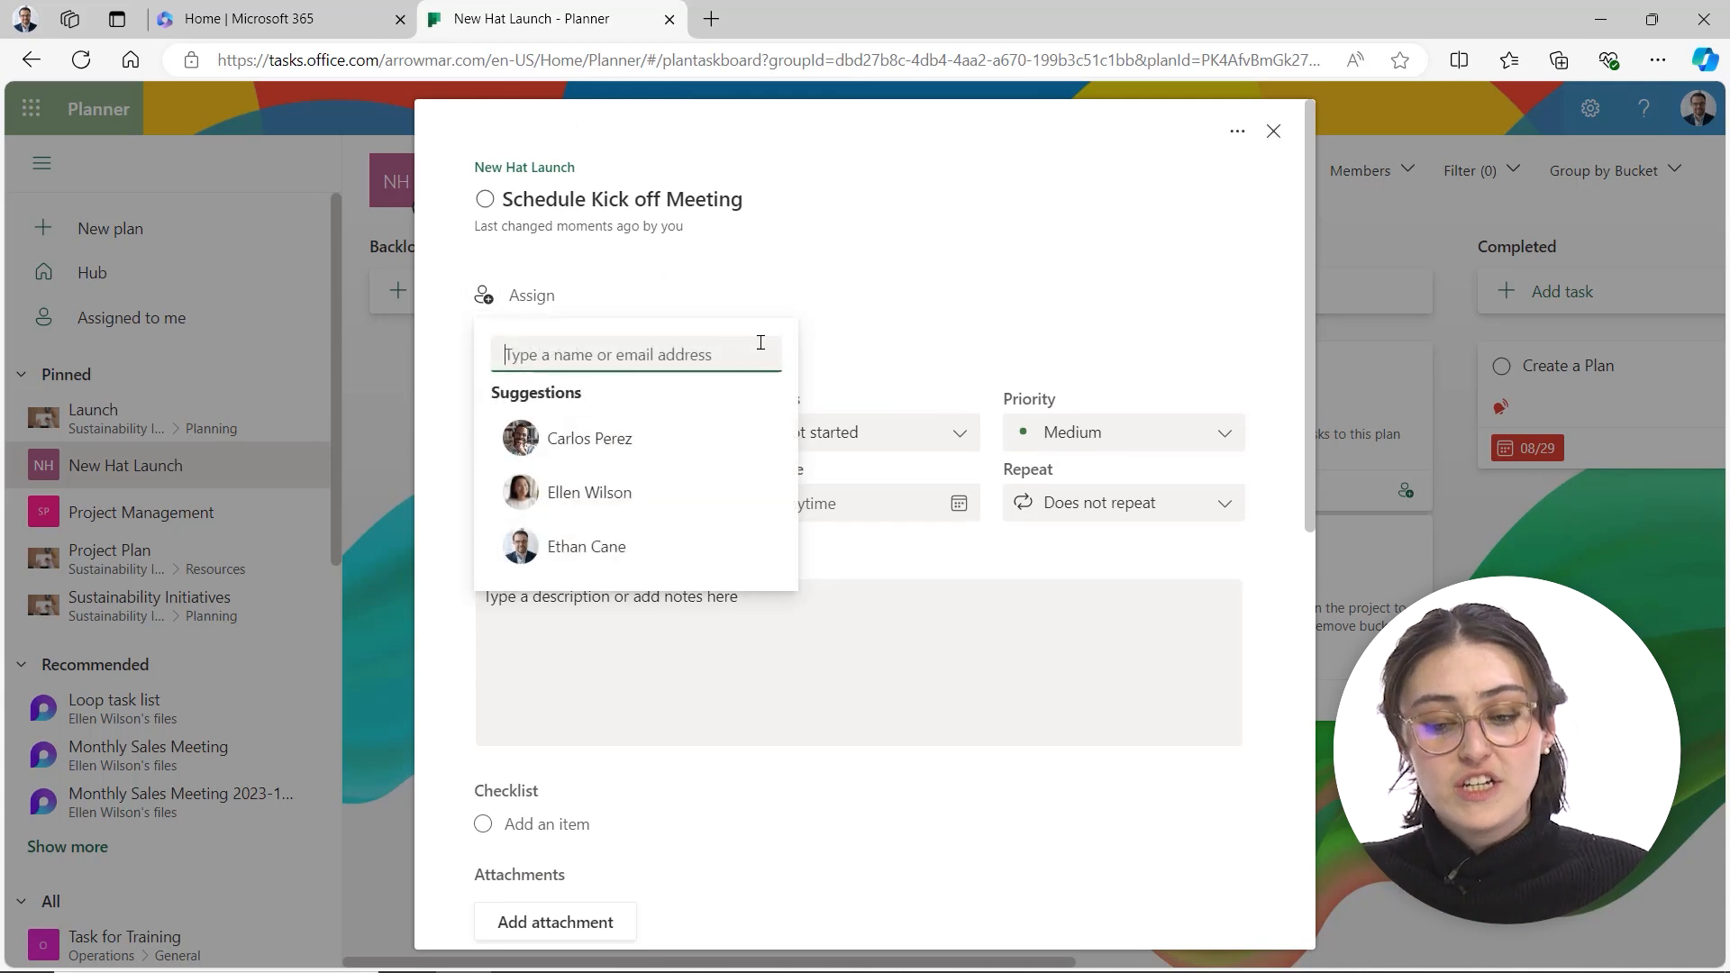
click(606, 546)
click(941, 291)
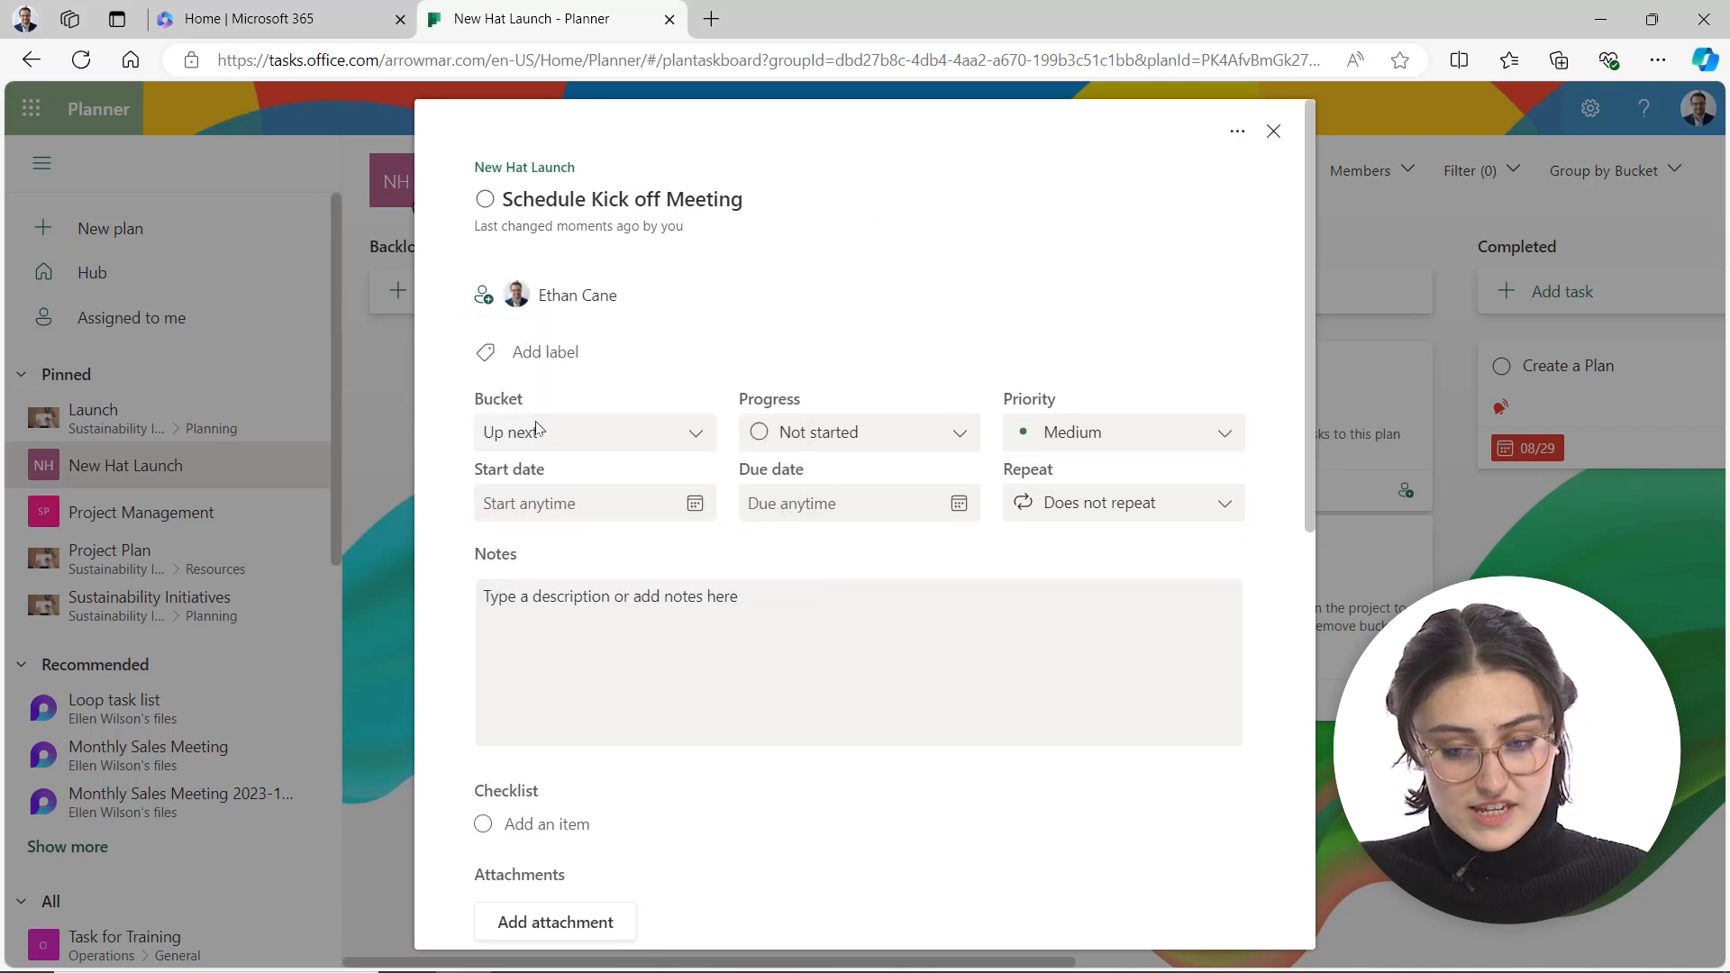
- Rename the Pink label to "Meetings"
click(717, 345)
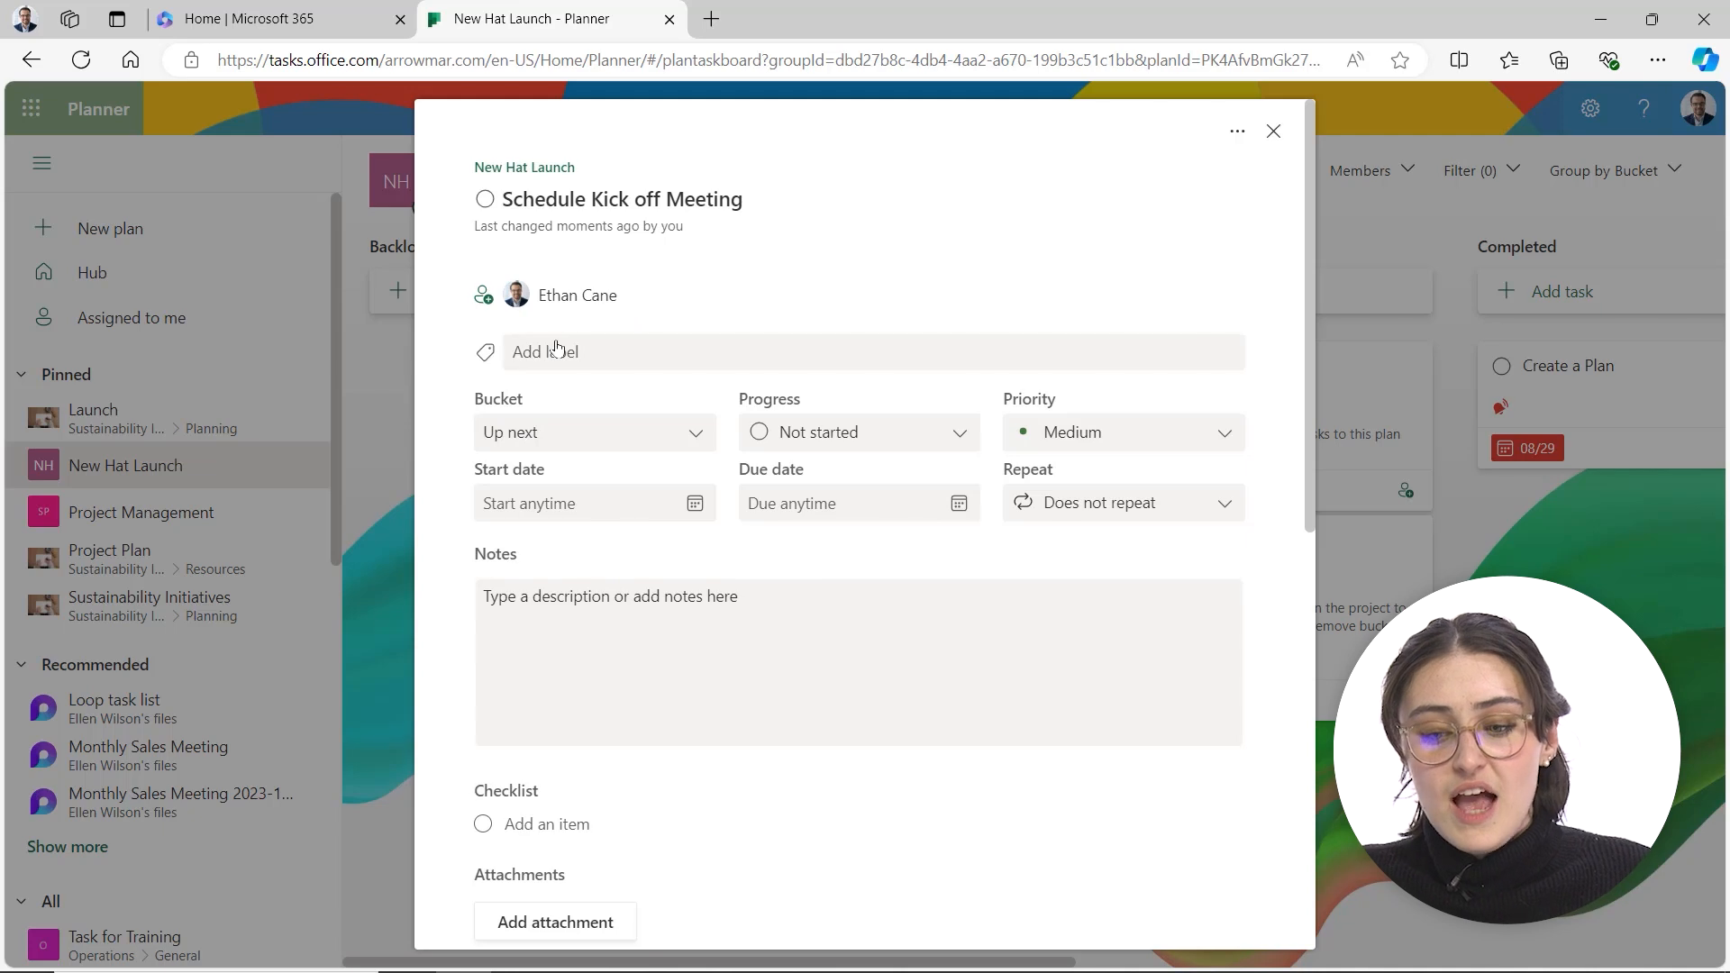
scroll(593, 478, down, 4)
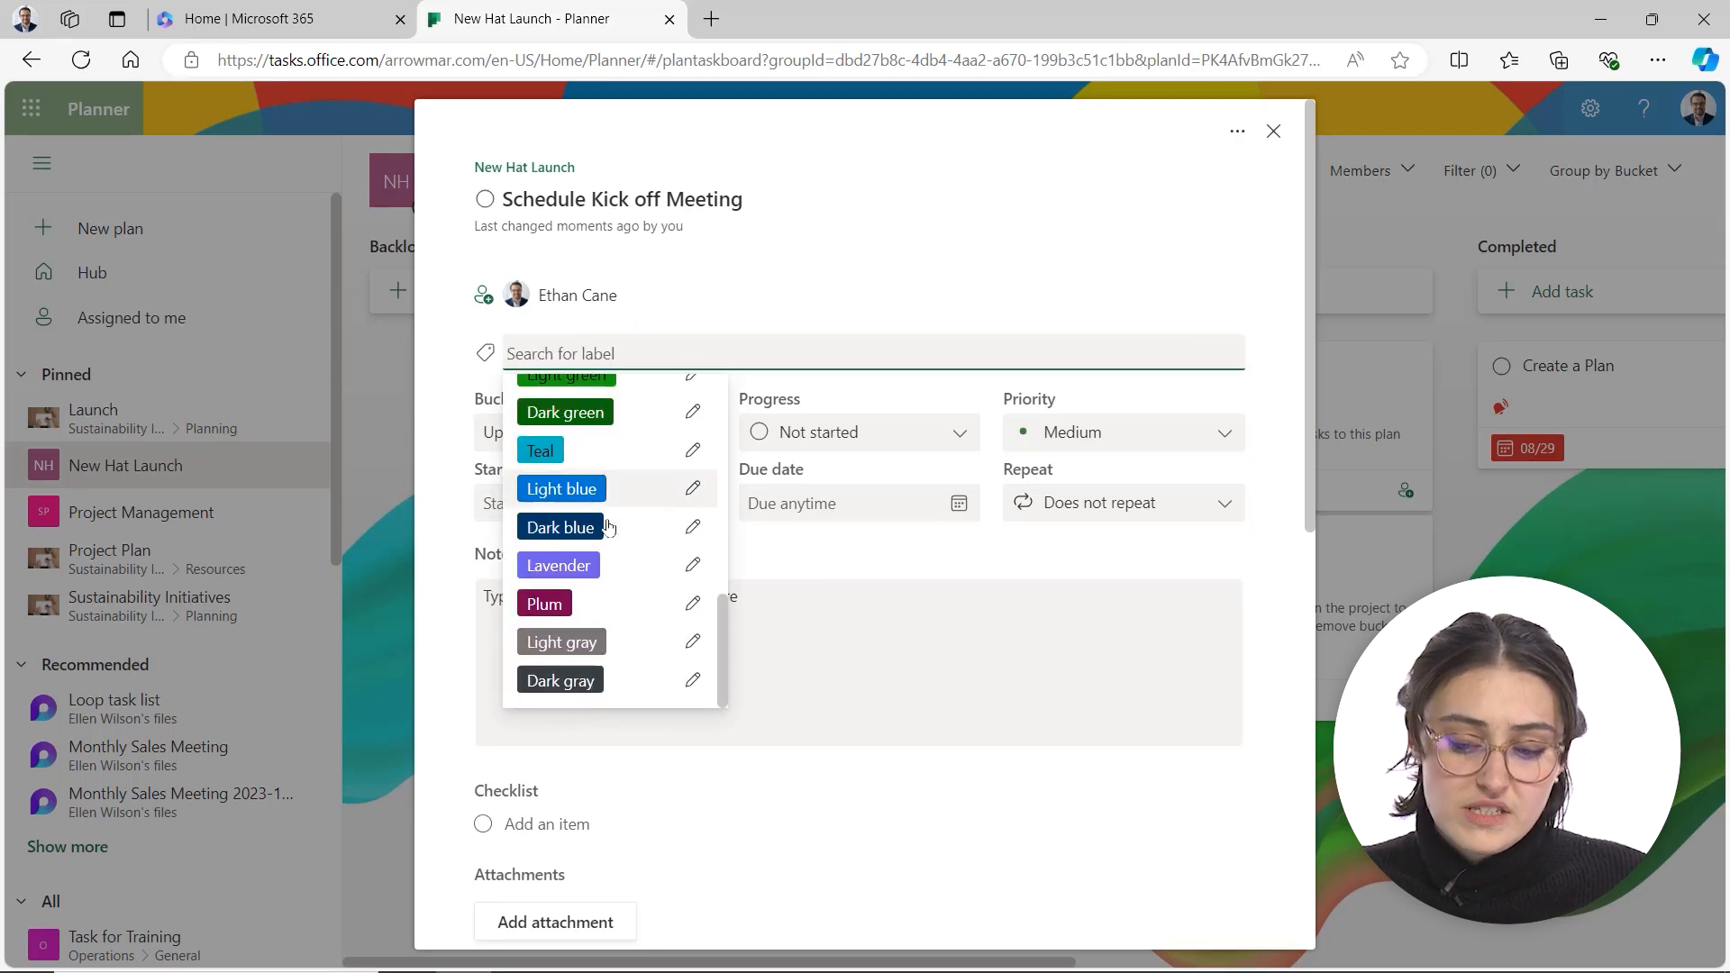
scroll(611, 588, up, 4)
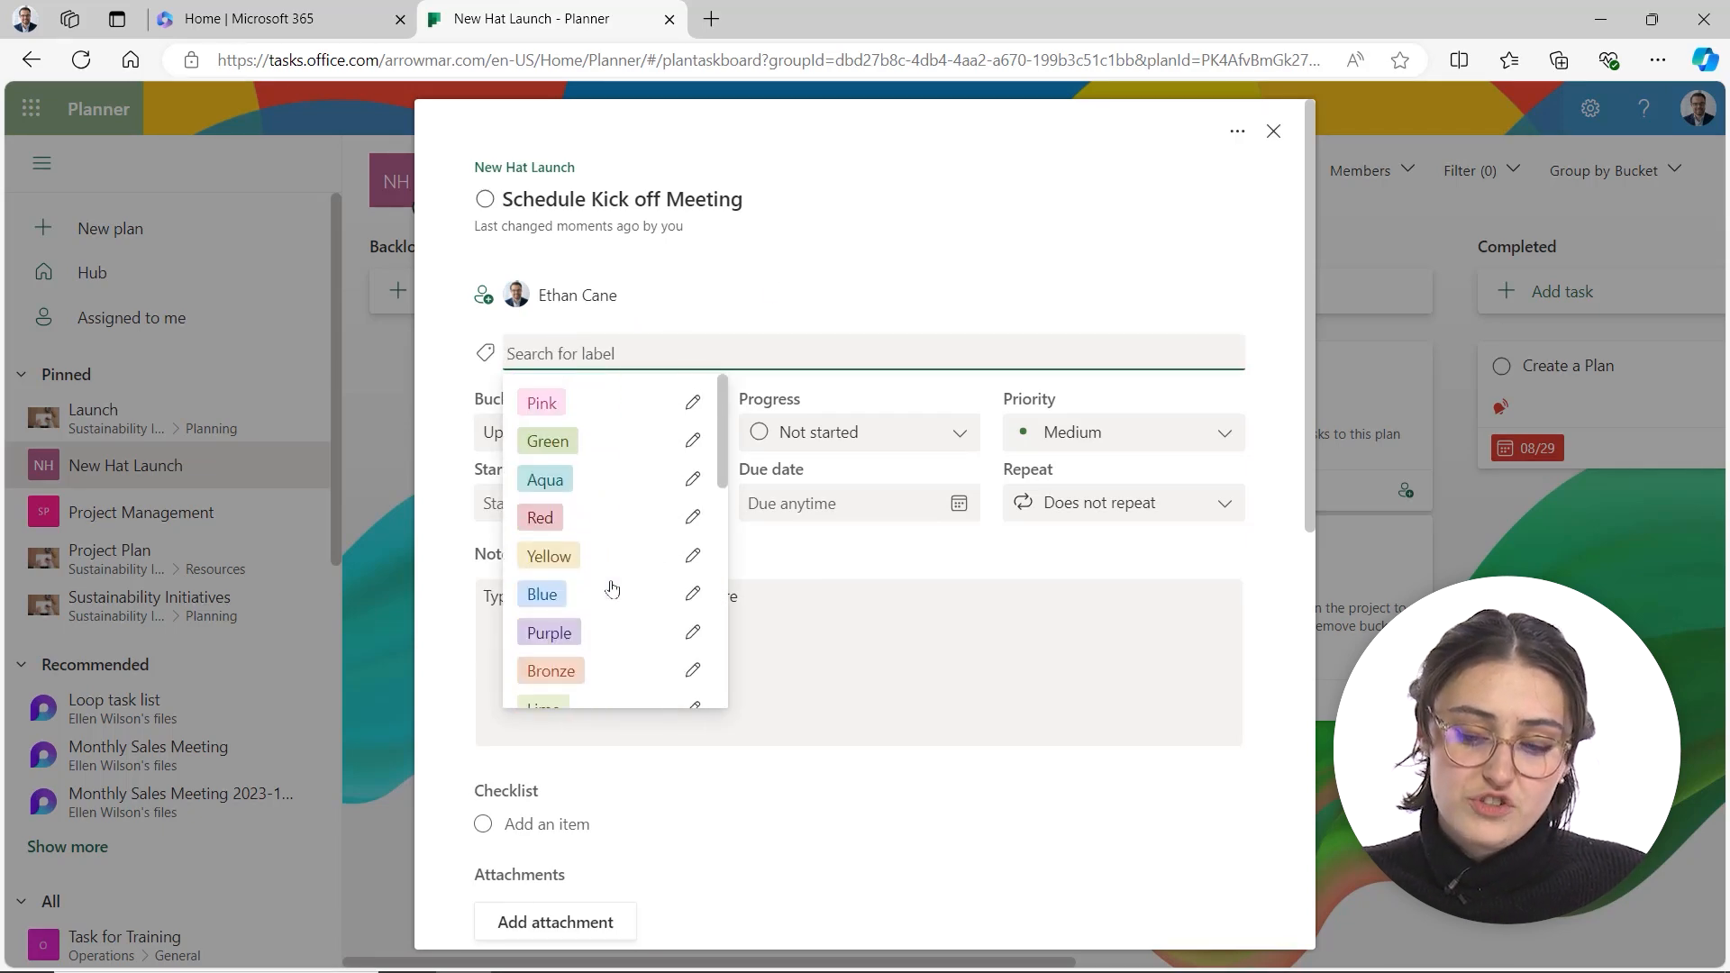
click(693, 404)
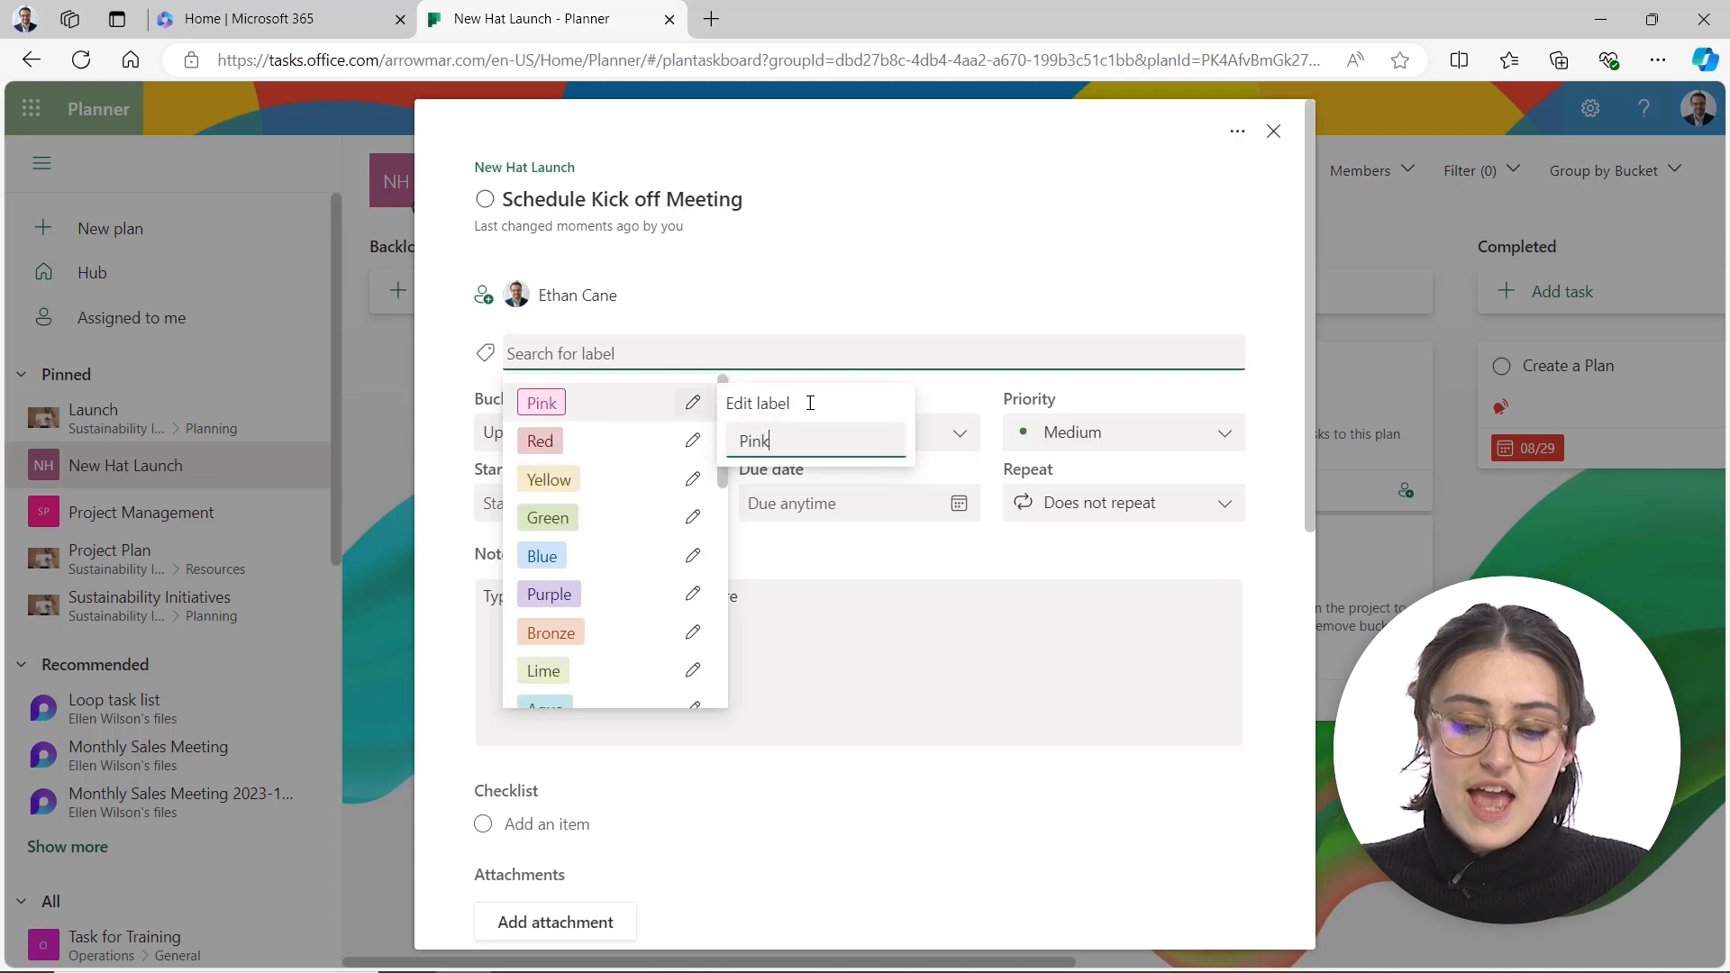
double_click(810, 443)
text(Me)
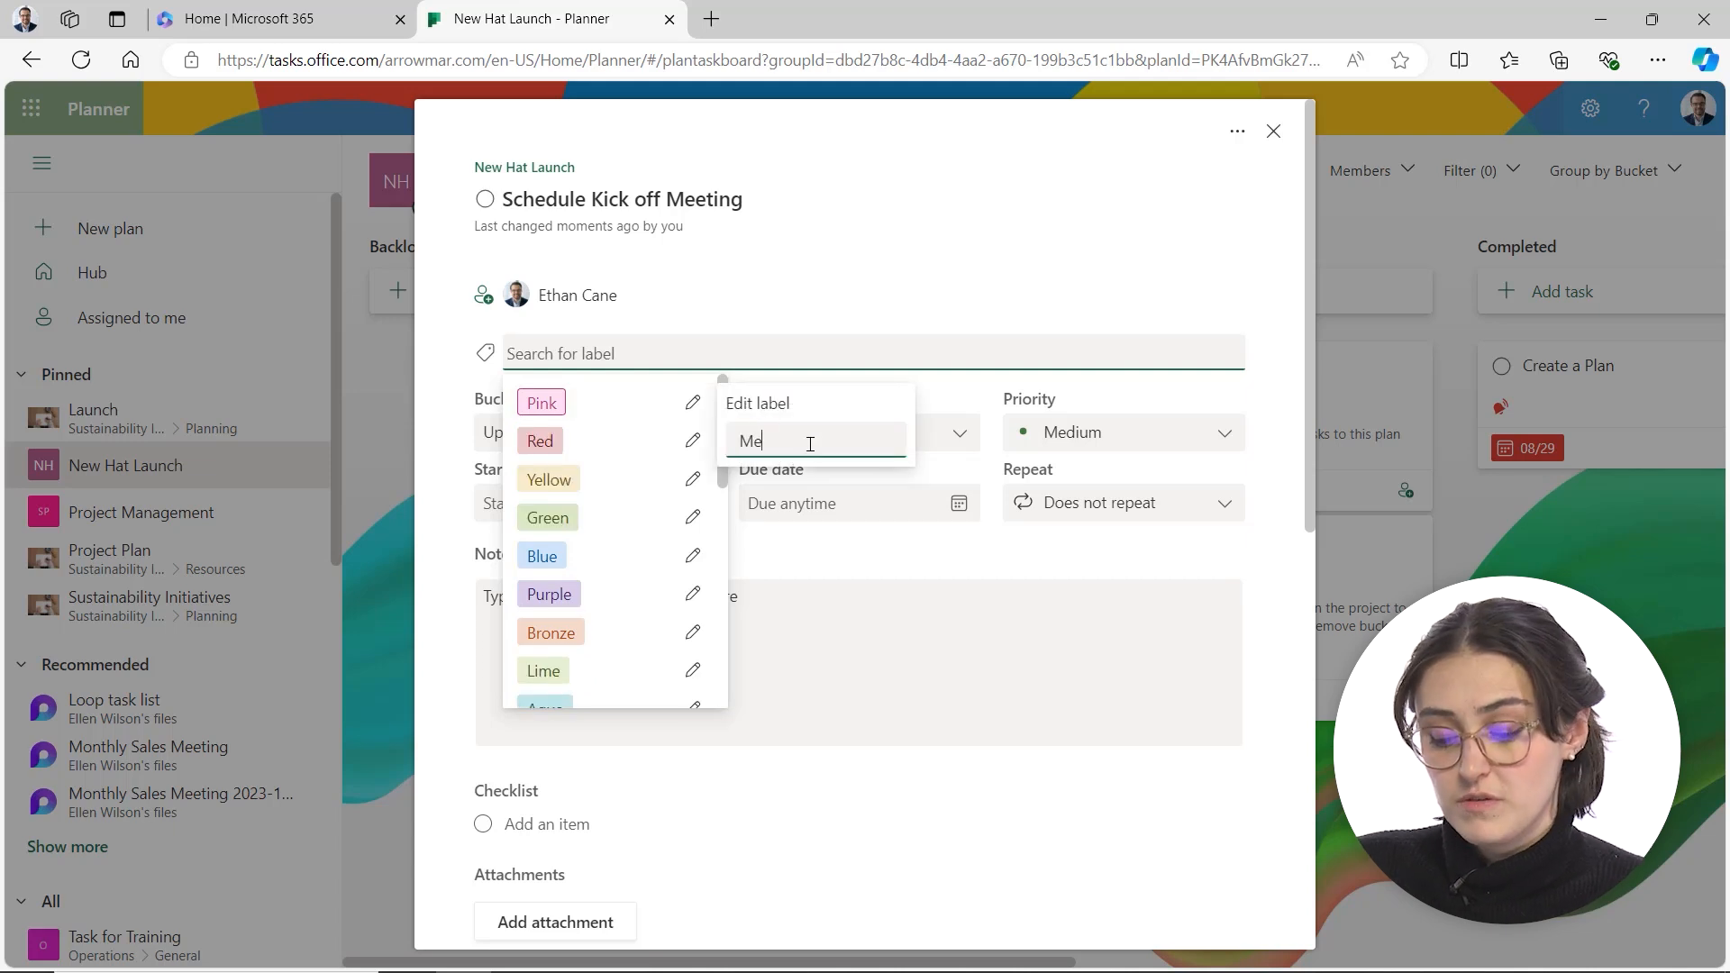
text(teetin)
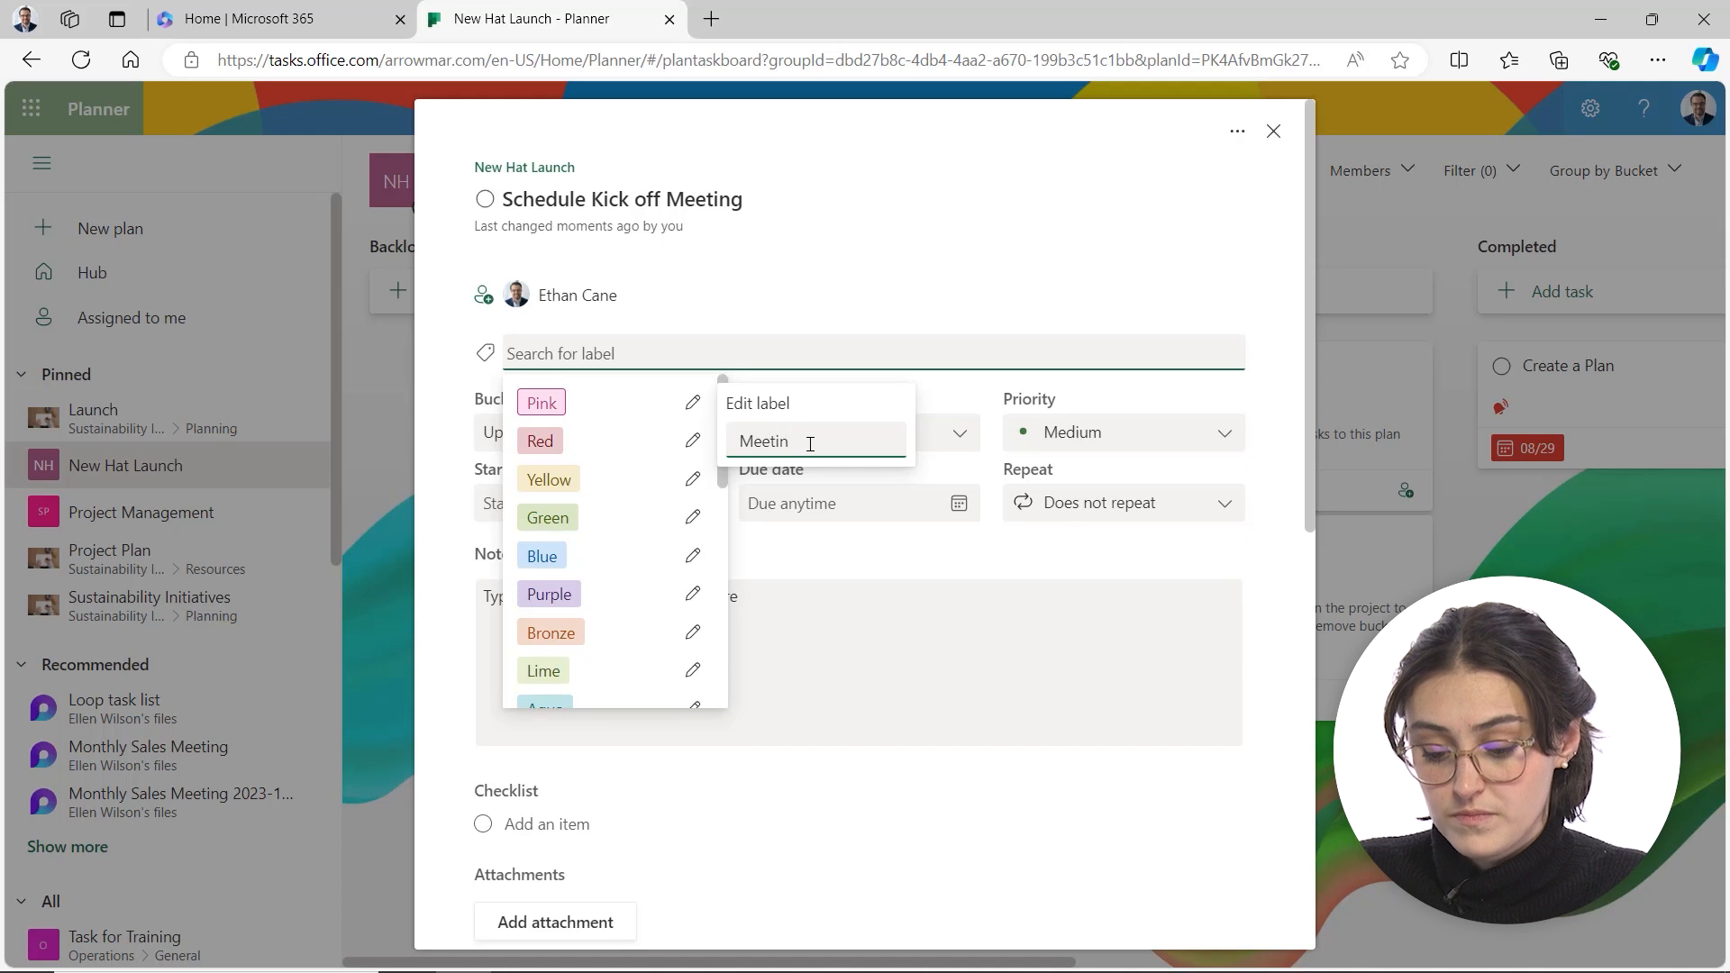
text(gs)
click(967, 210)
click(575, 327)
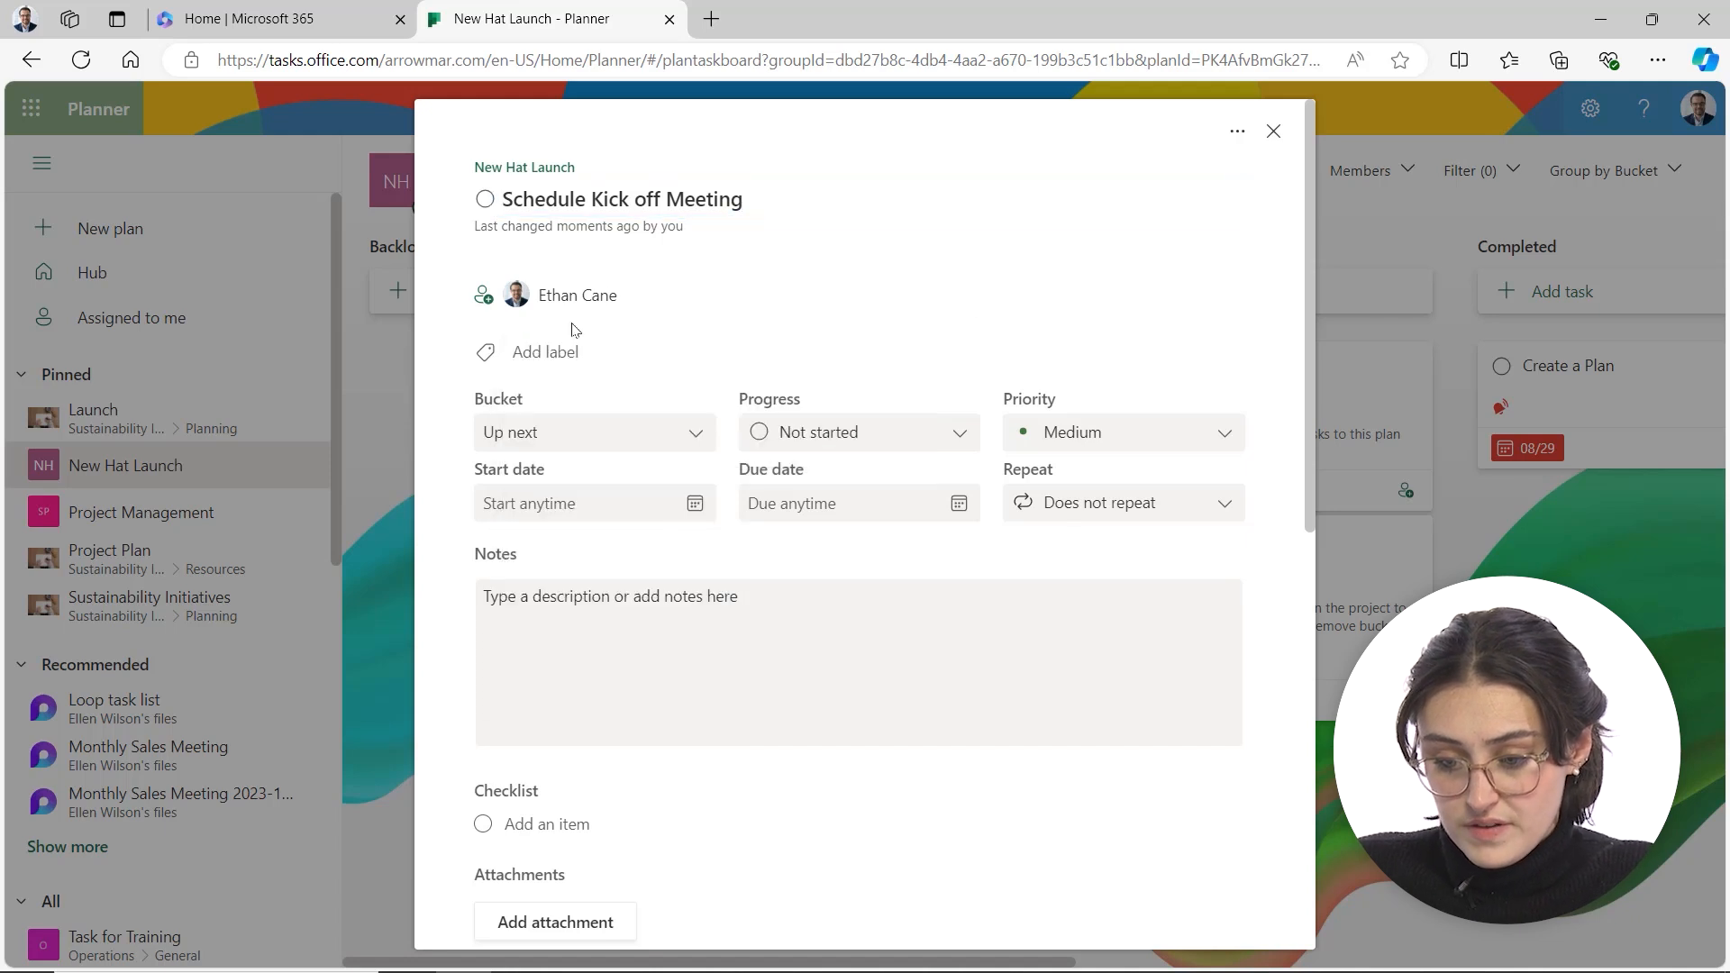
- Apply the Meetings label to the Schedule Kick off Meeting task
click(579, 353)
click(572, 403)
click(939, 267)
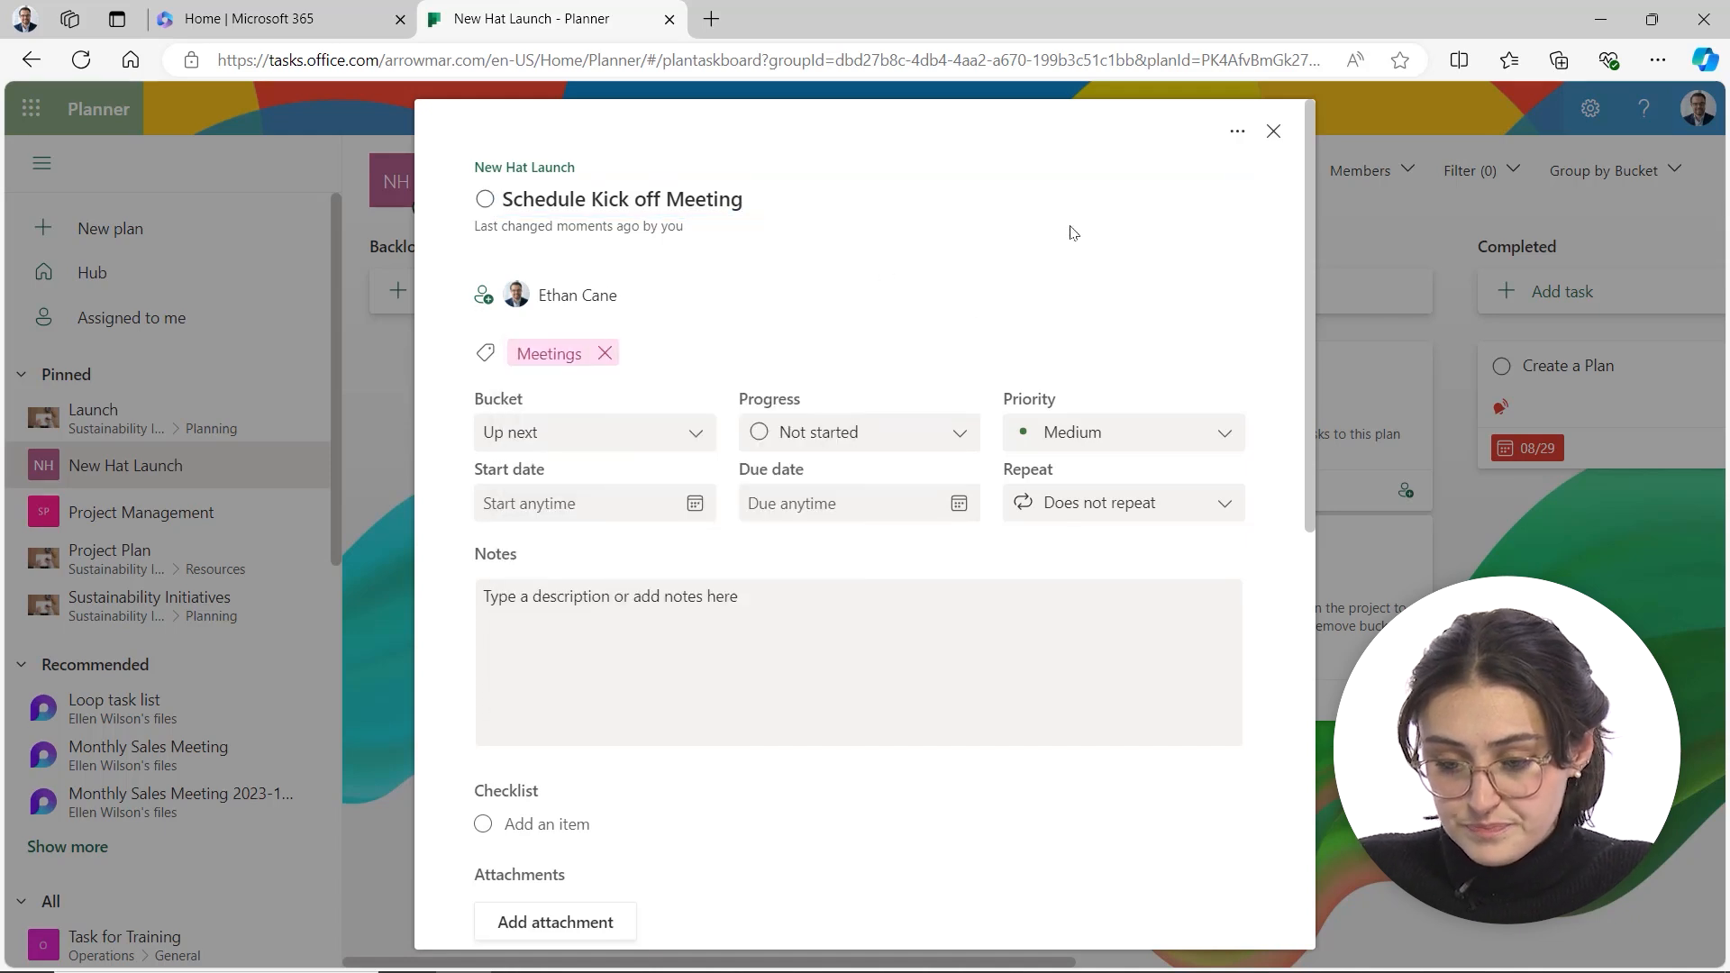
- Switch the task's bucket to In progress and set it back to Up next
click(599, 442)
click(598, 440)
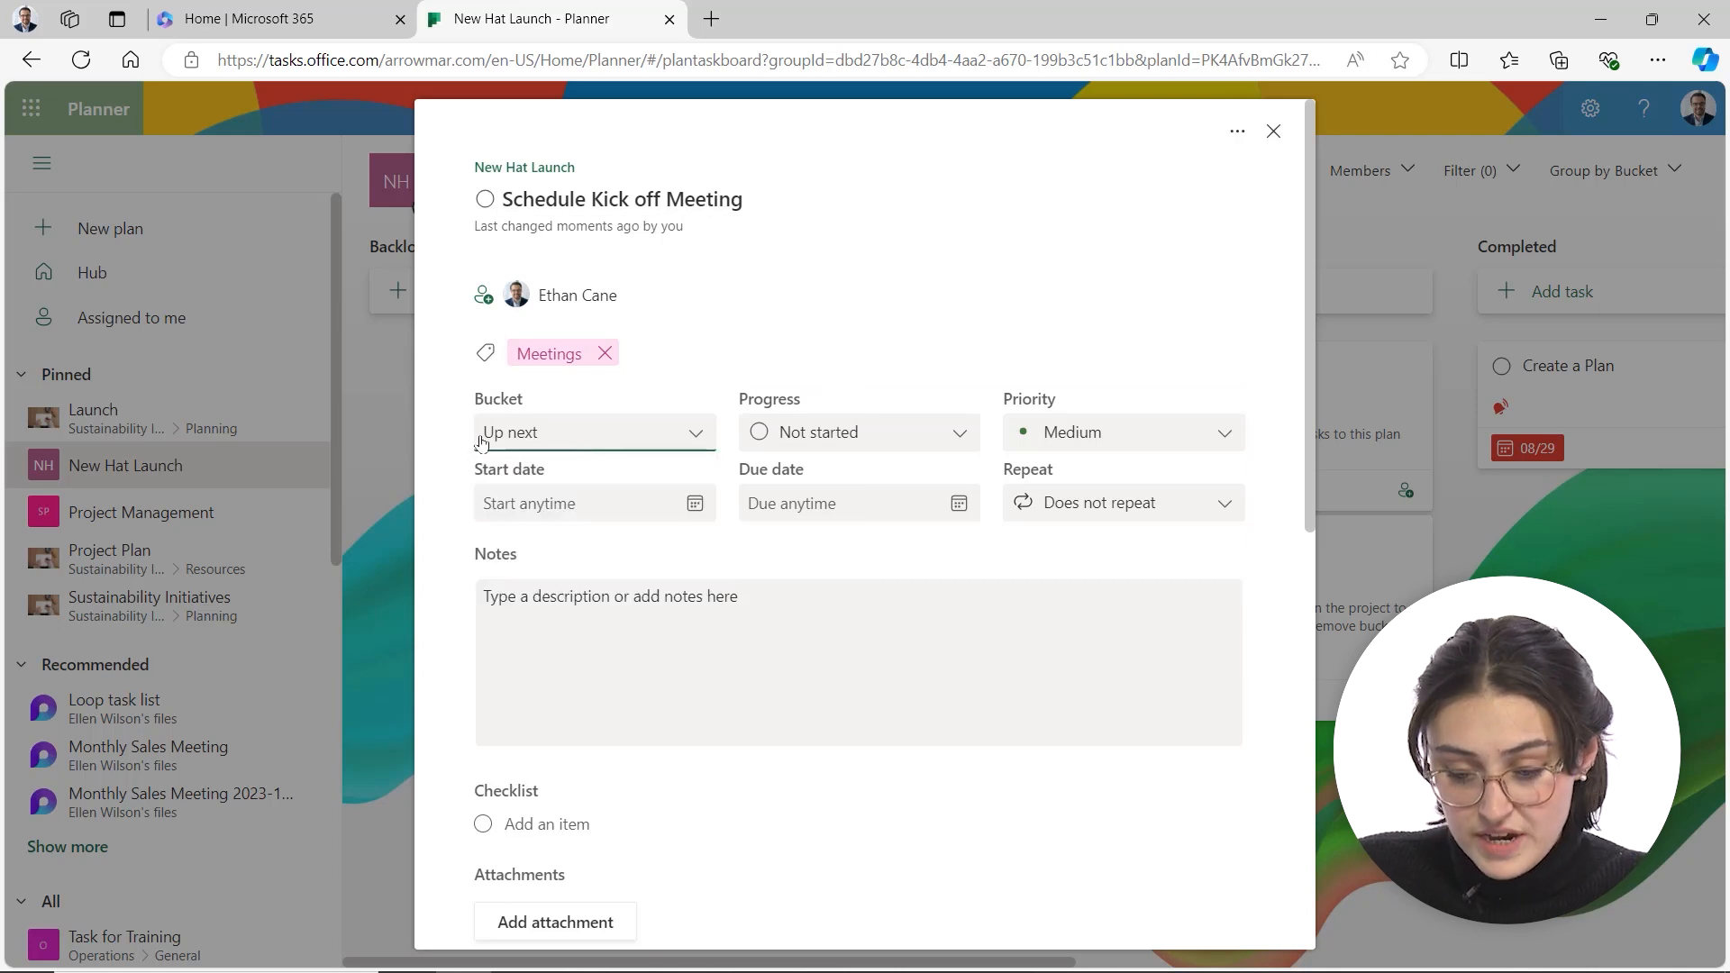
click(600, 437)
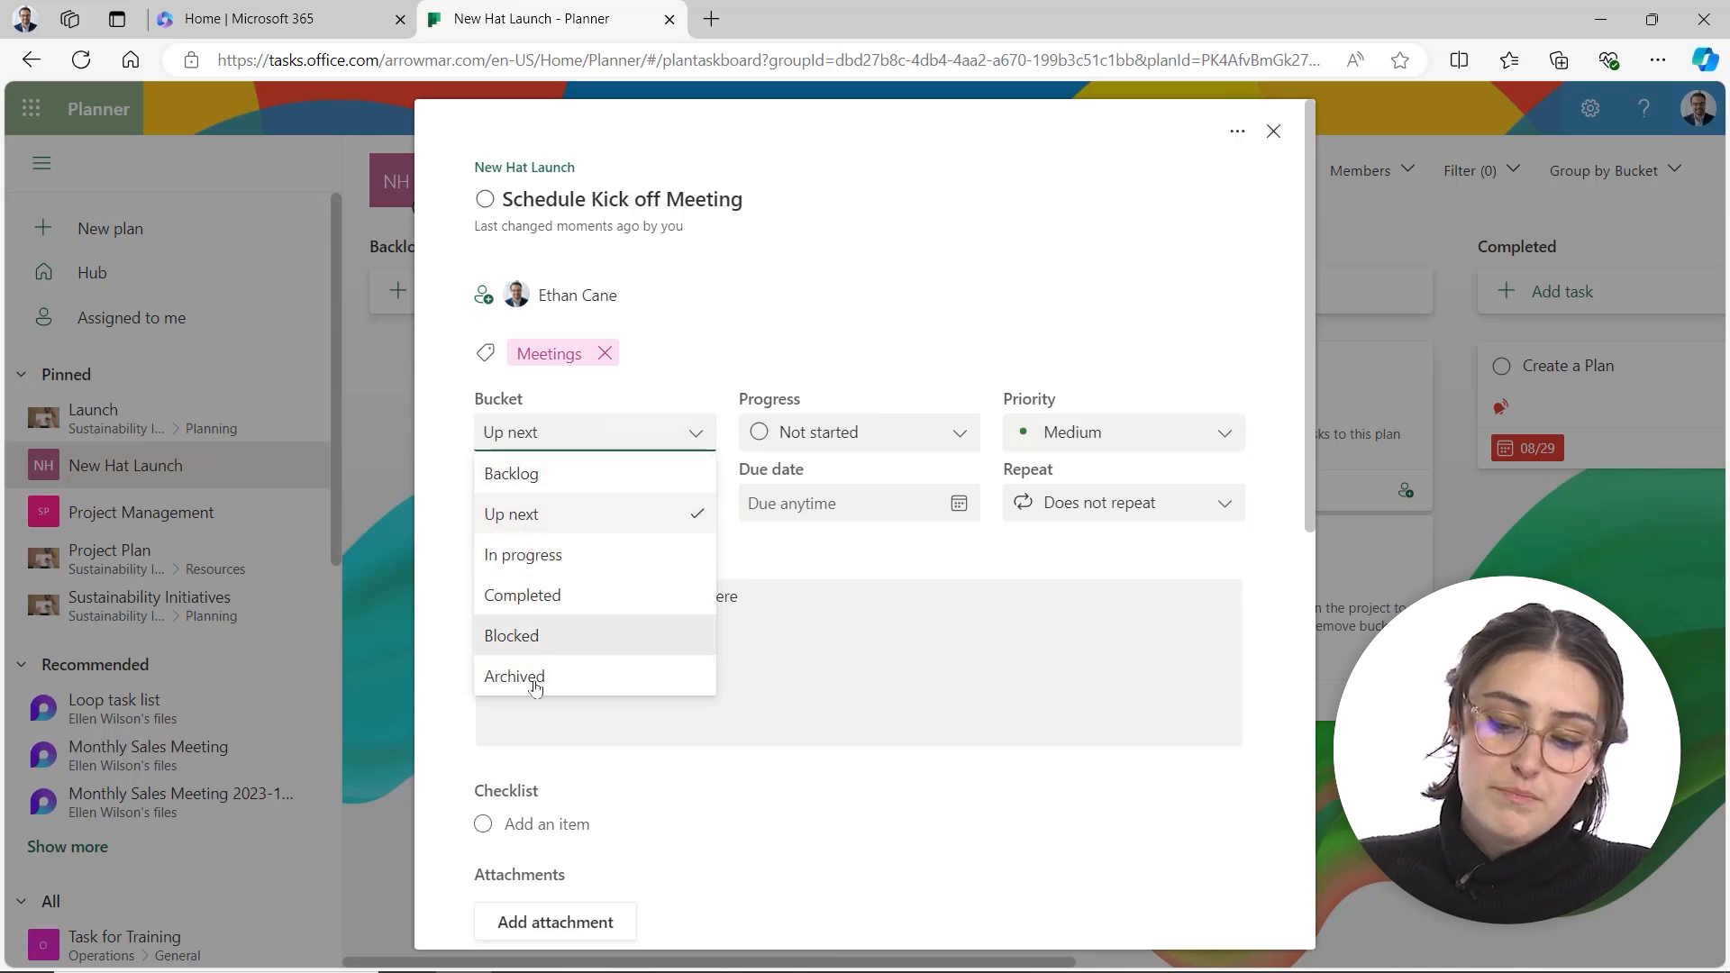
click(540, 555)
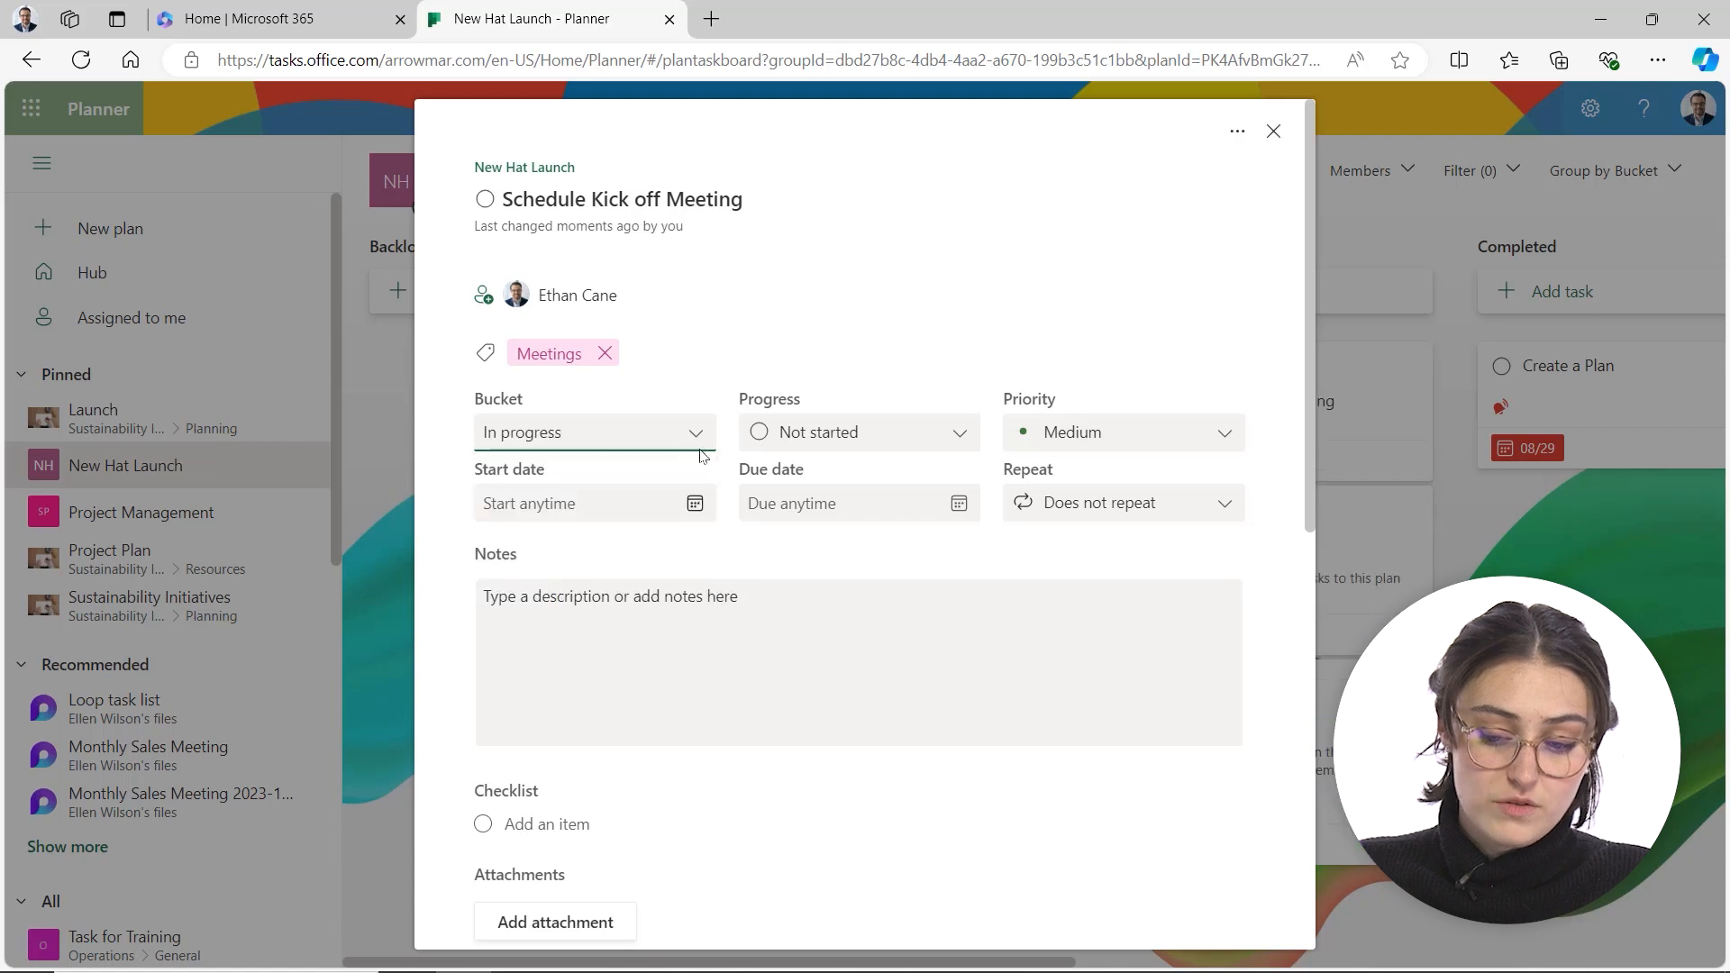
click(694, 436)
click(589, 517)
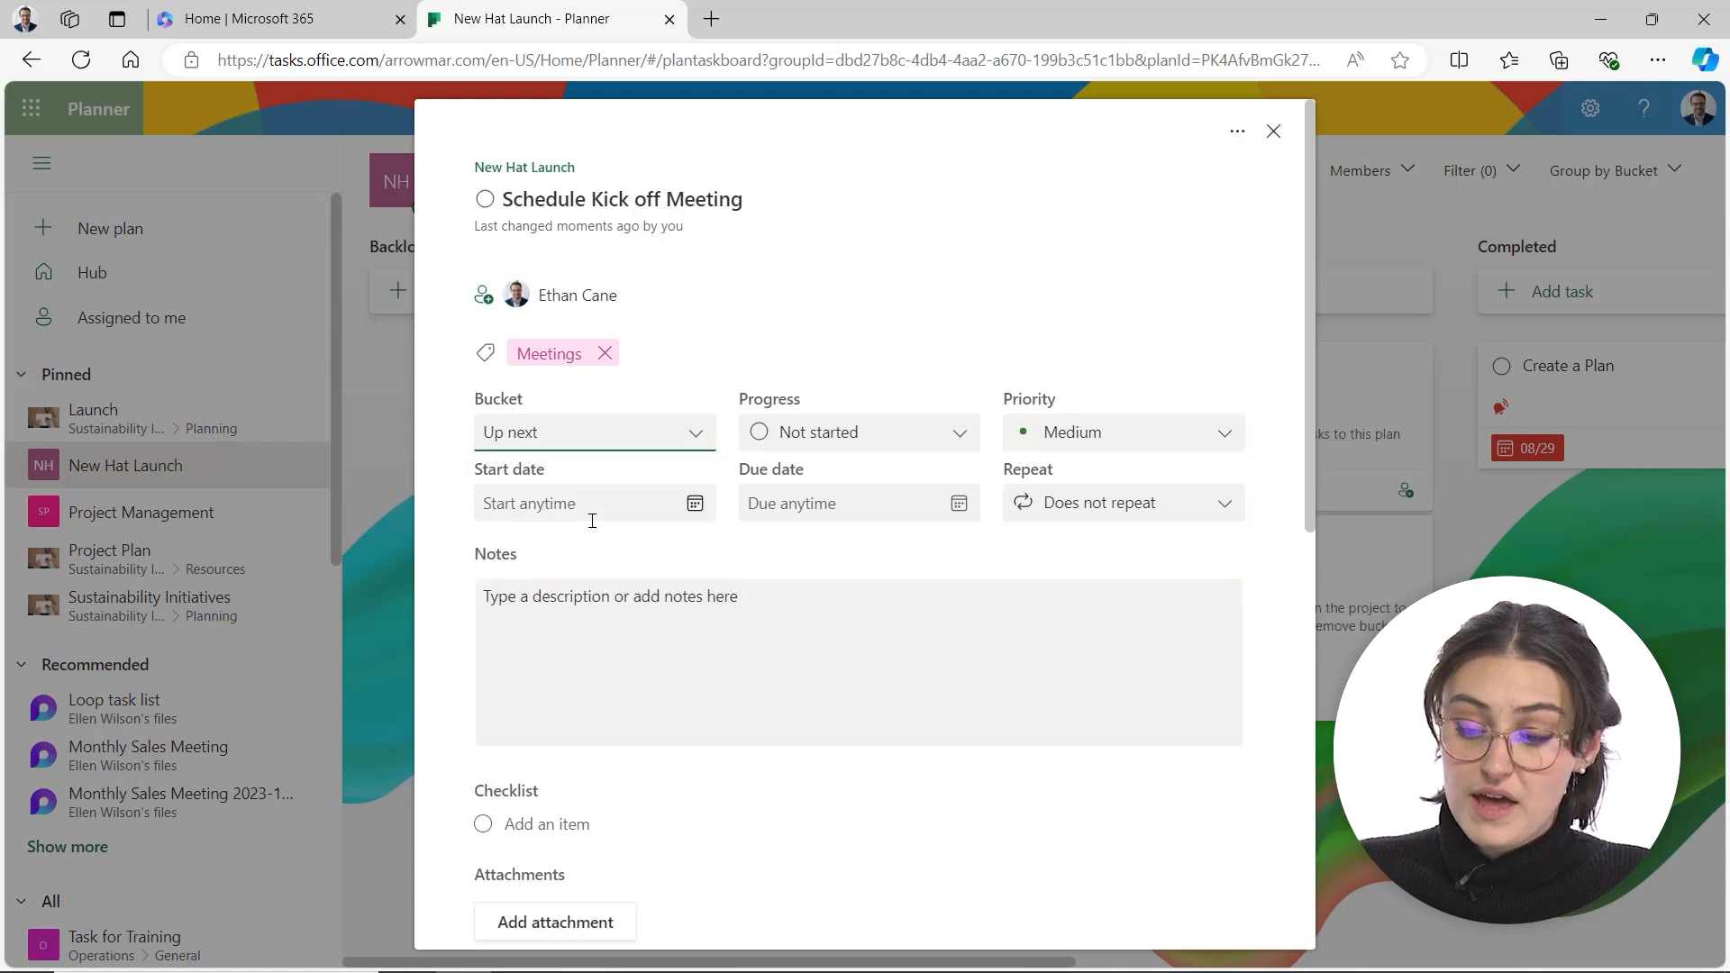
click(824, 290)
click(838, 335)
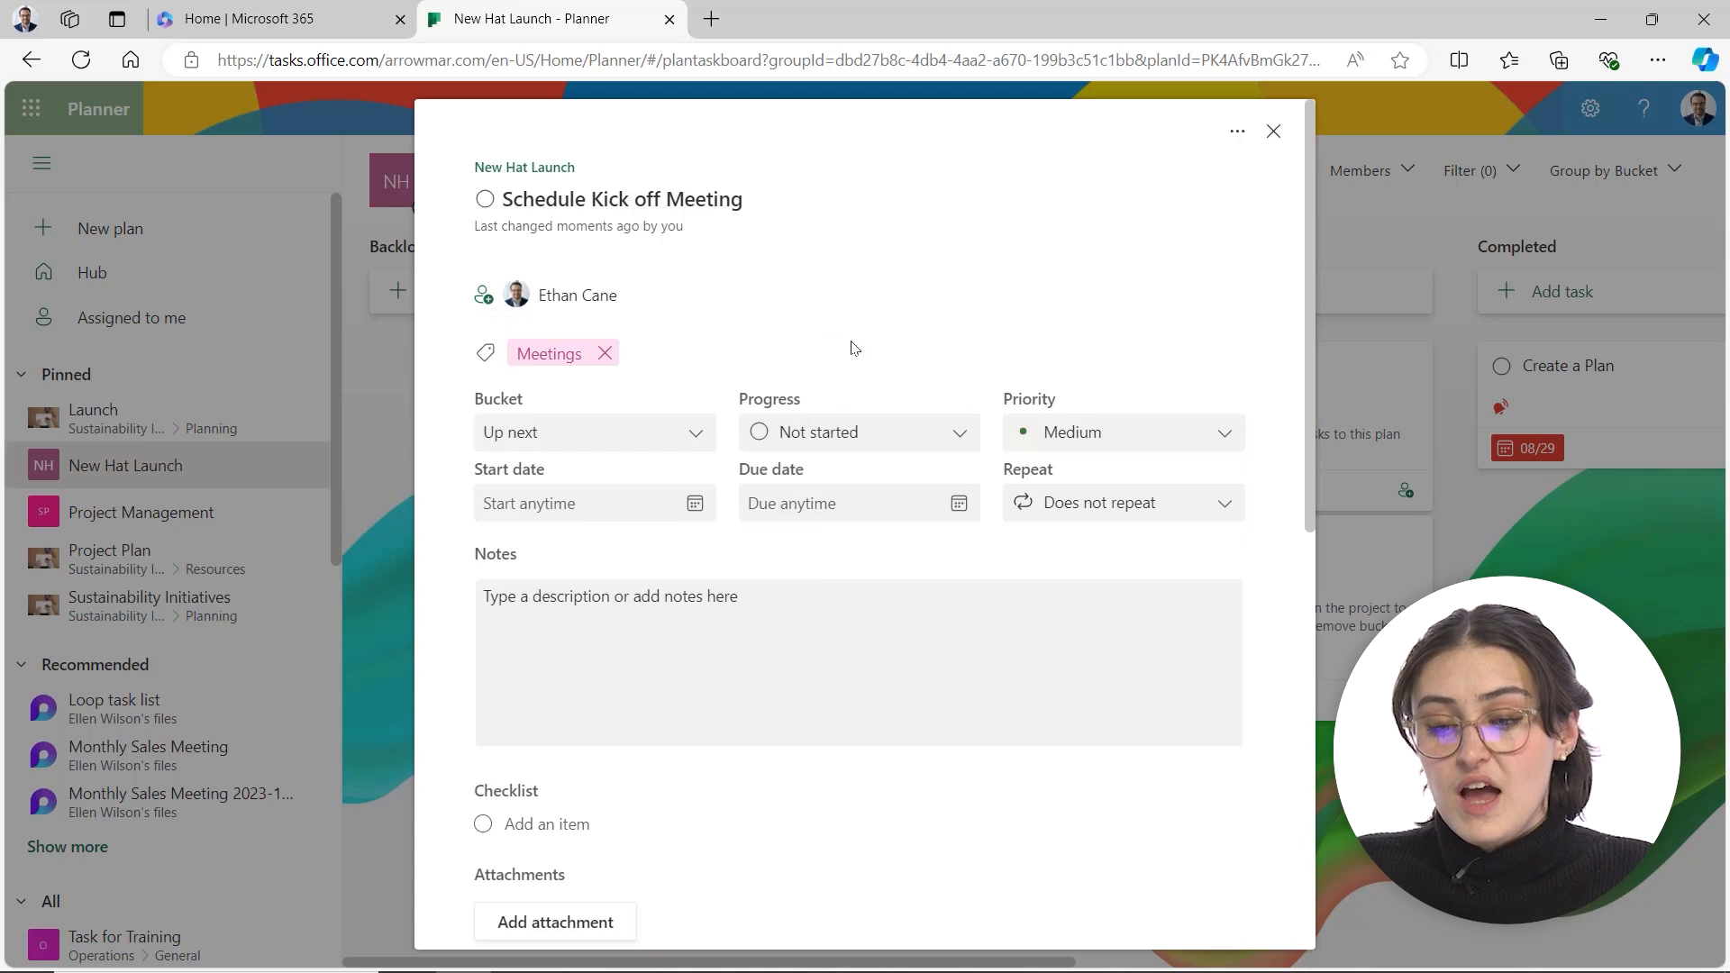
- Set the task's progress to In progress and its priority to Important
click(852, 442)
click(821, 514)
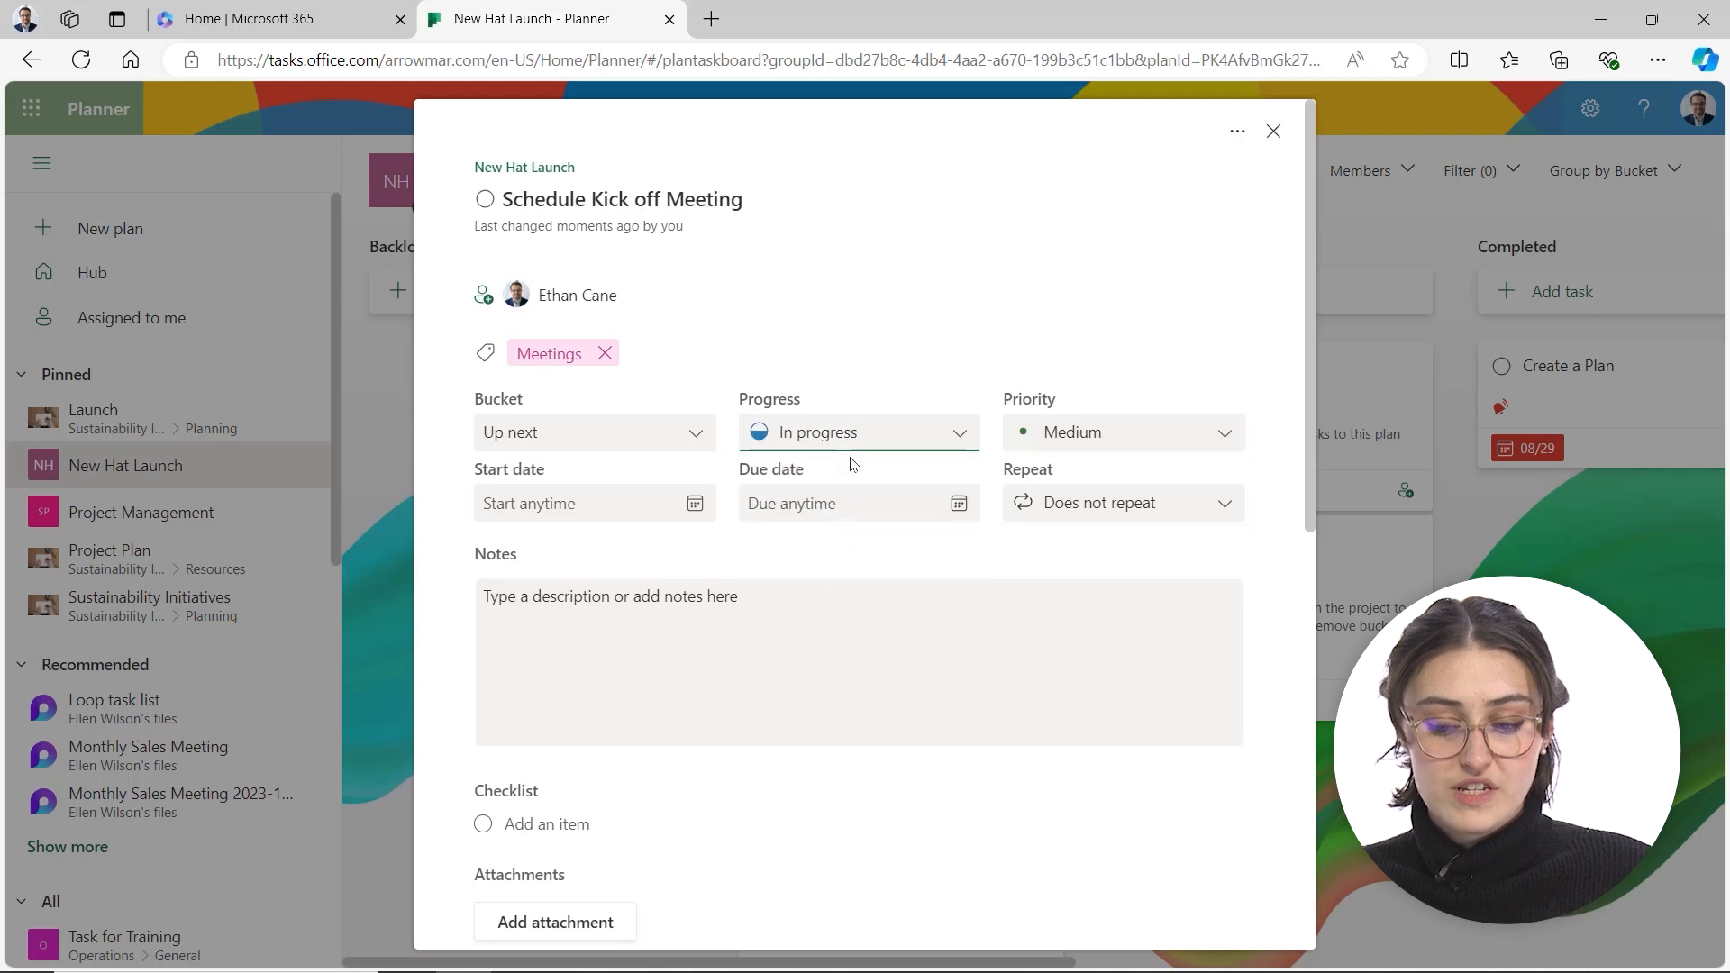
click(852, 442)
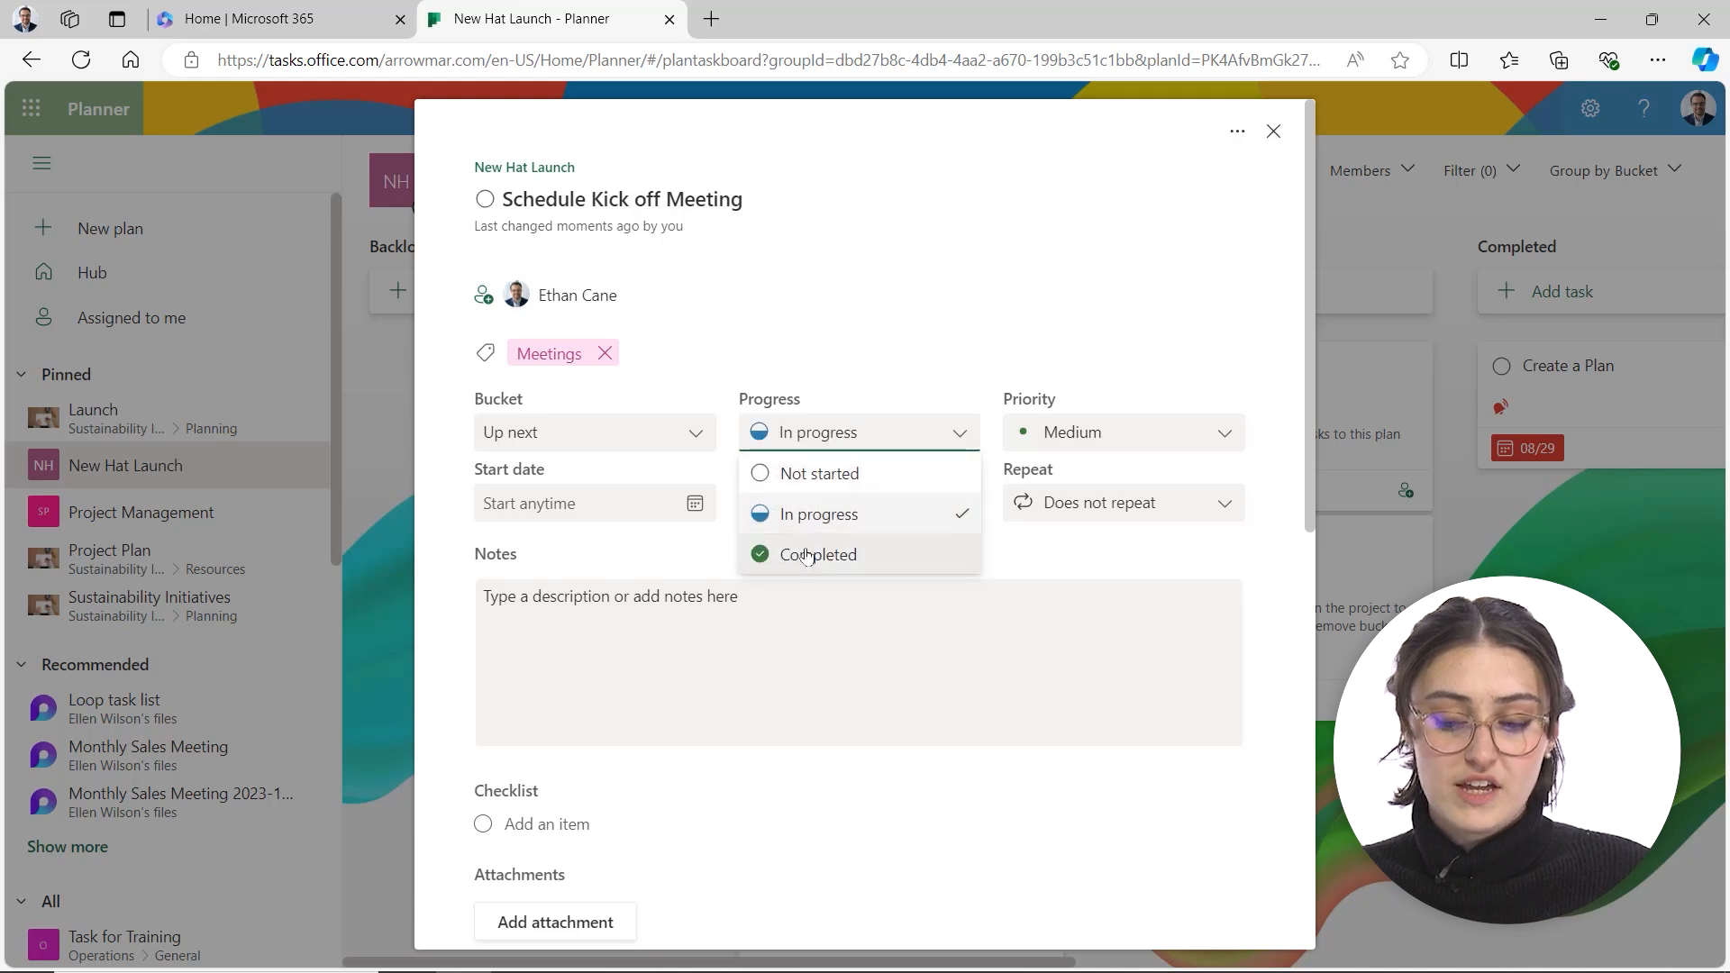
click(825, 475)
click(849, 441)
click(813, 513)
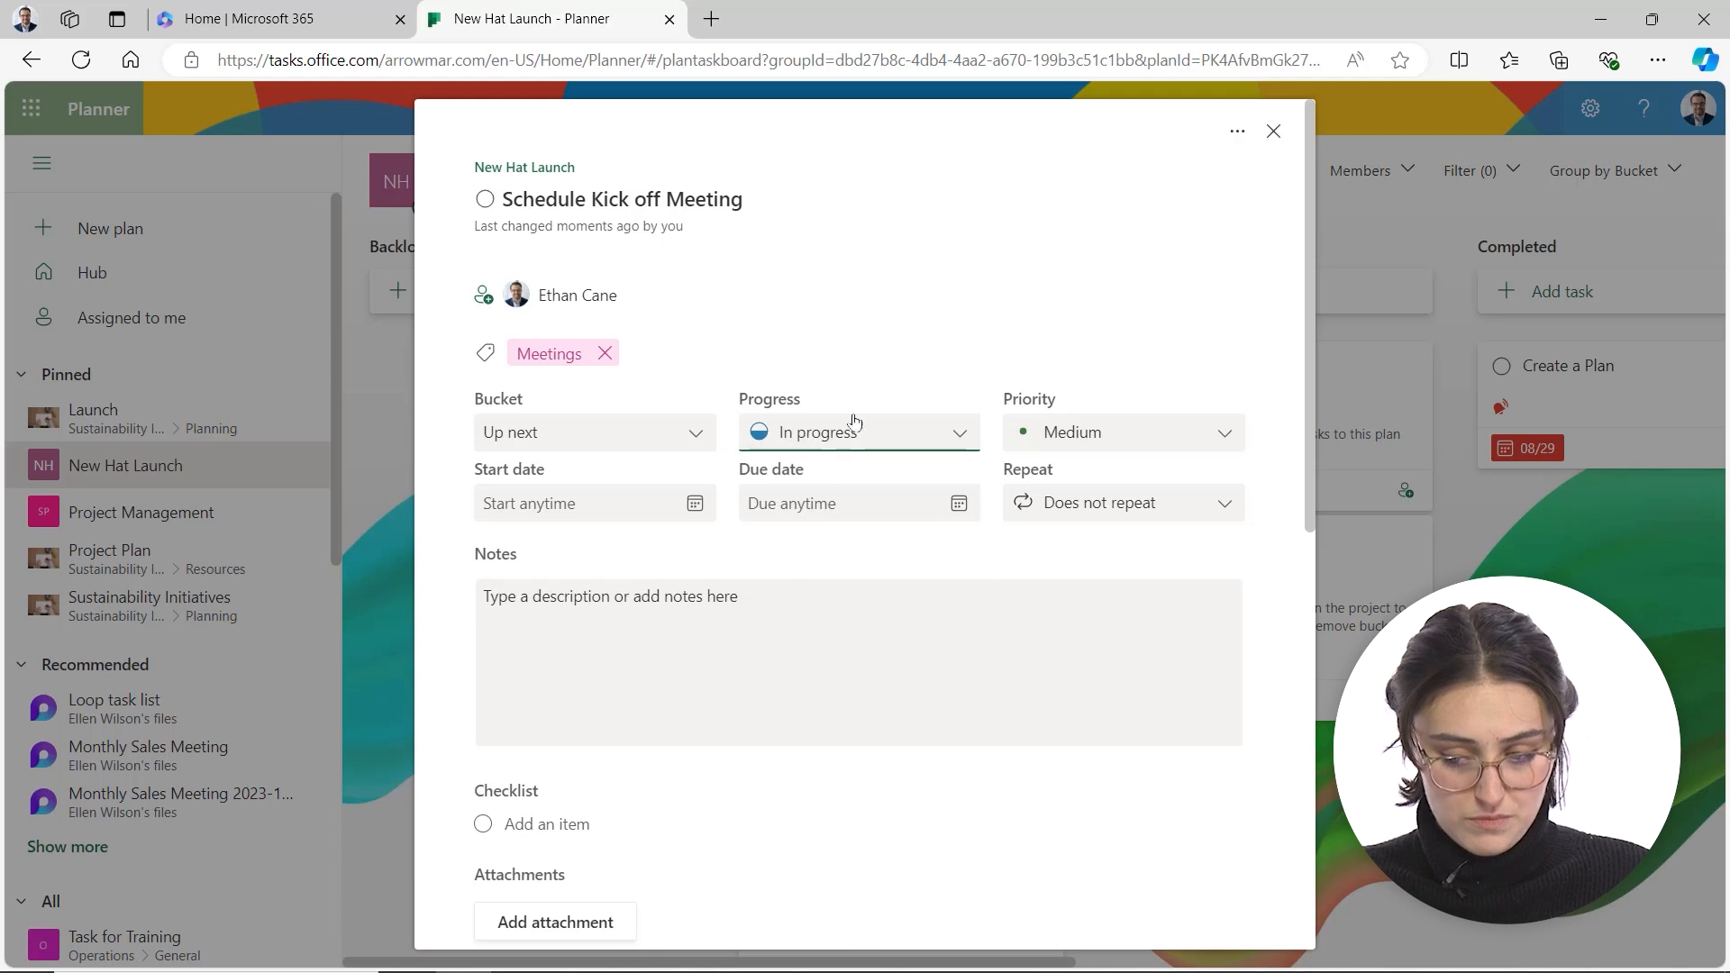
click(935, 298)
click(1068, 324)
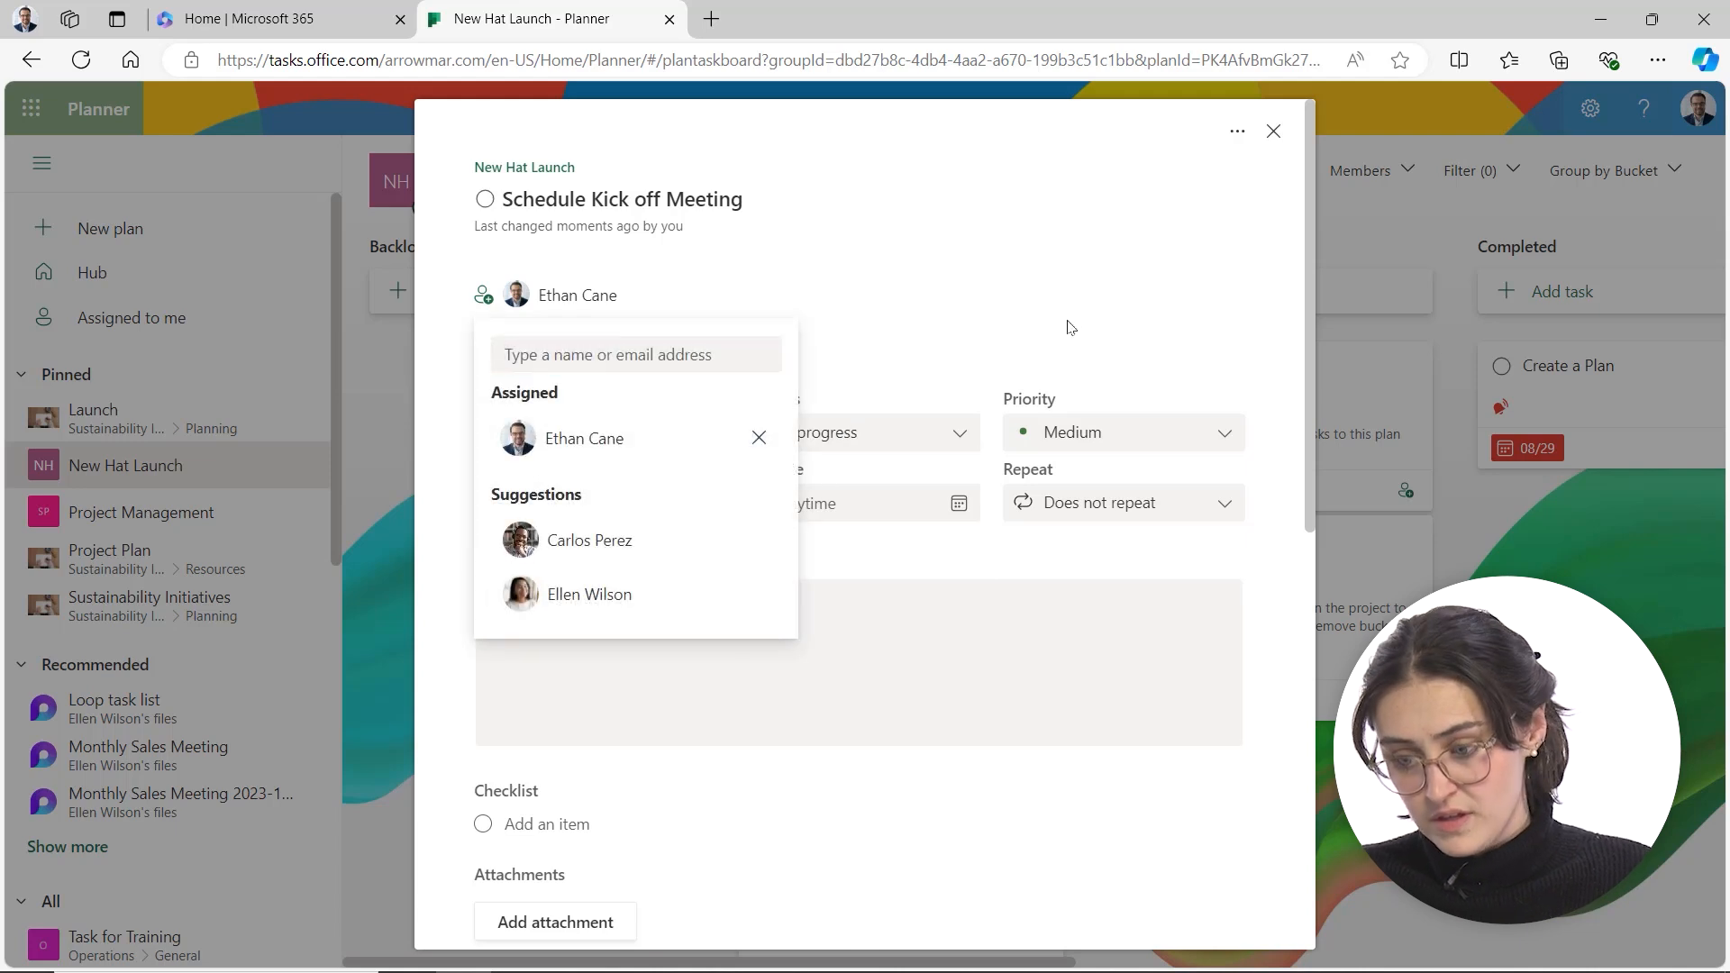
click(1209, 433)
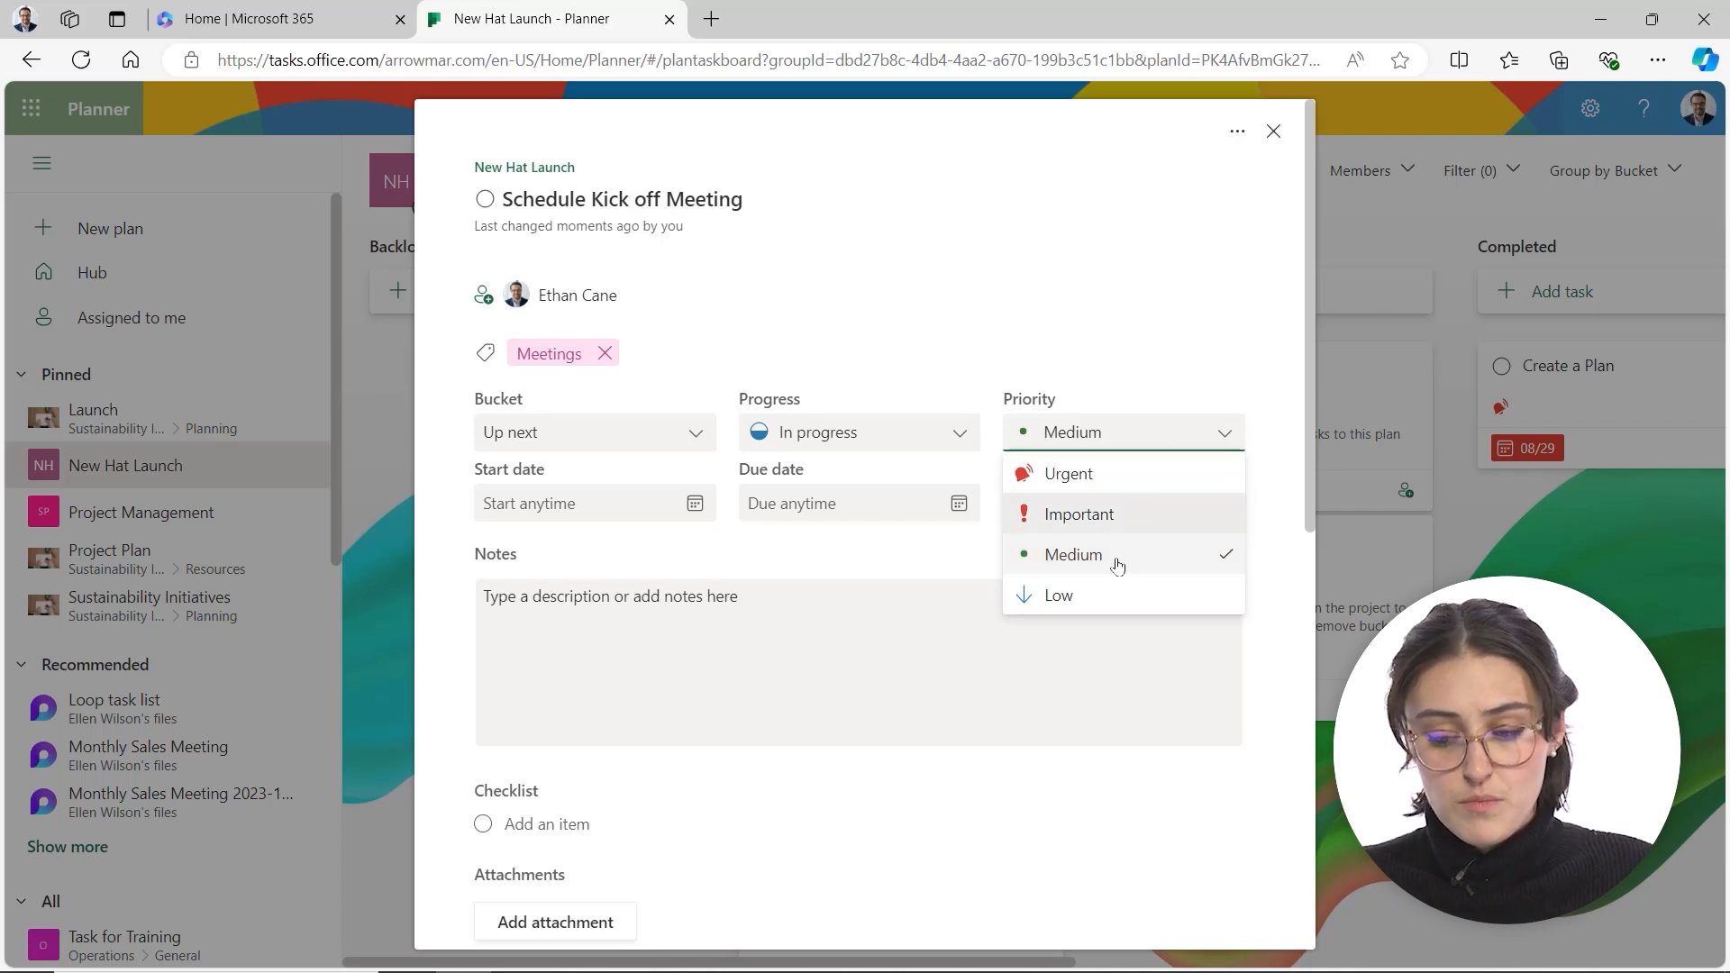
click(1108, 513)
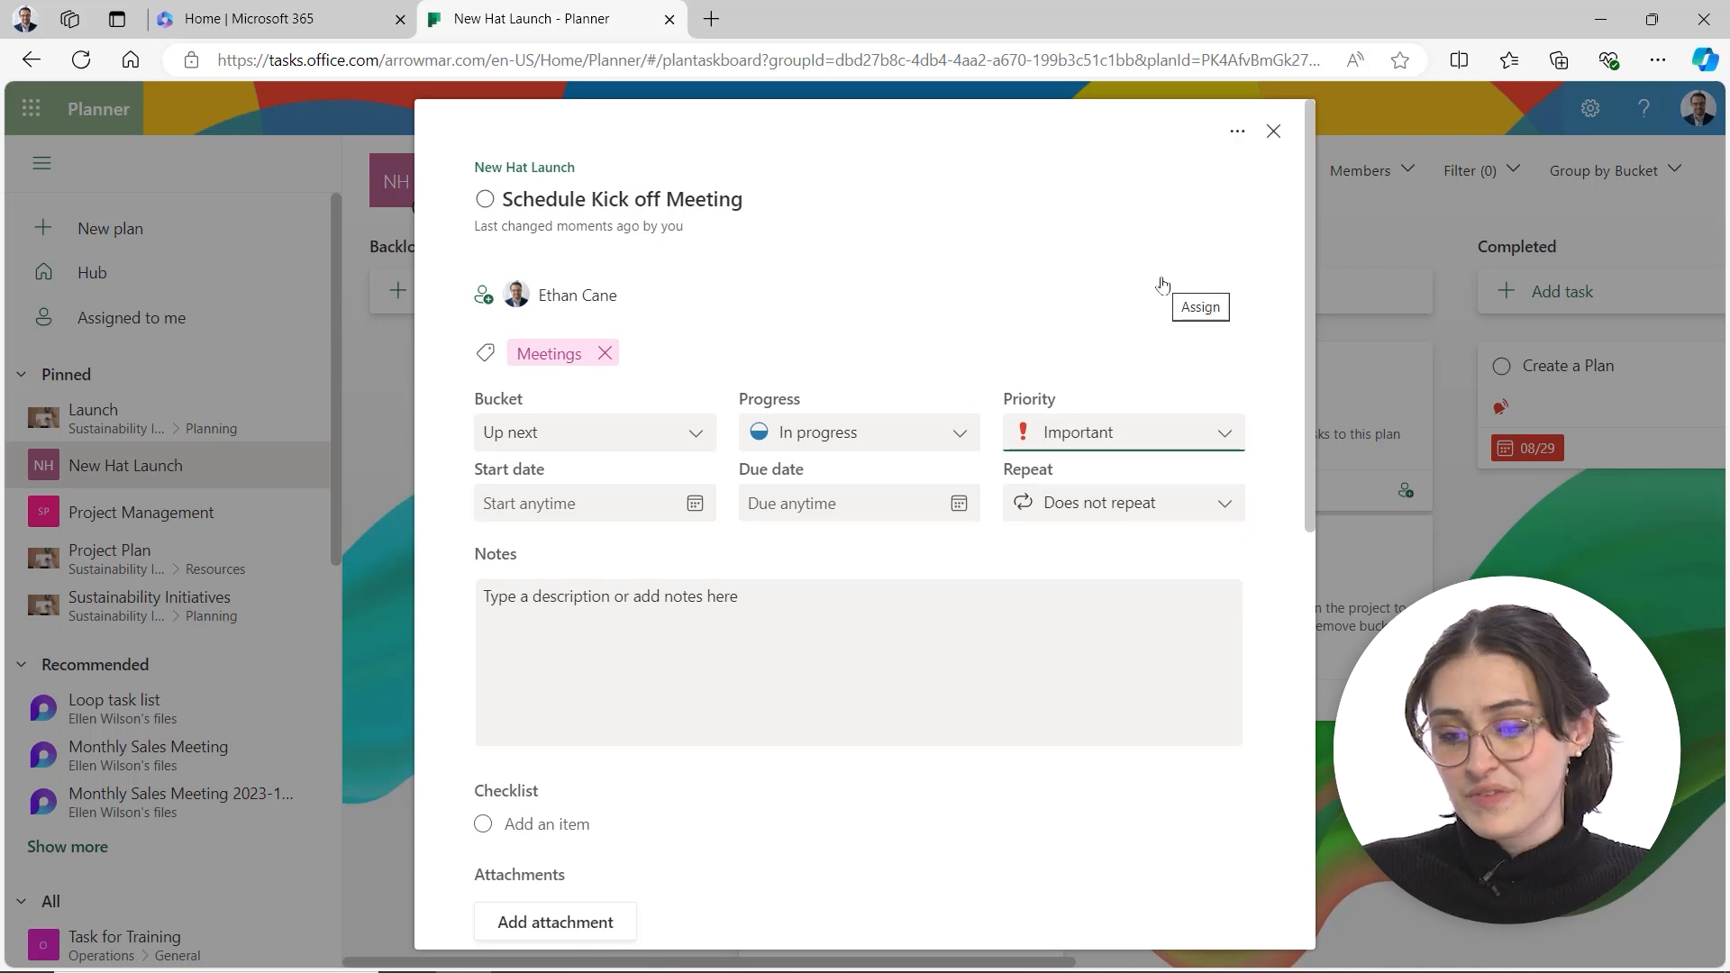
- Set the task's start date to 09/04/2024 and due date to 09/05/2024, and close its details
click(694, 502)
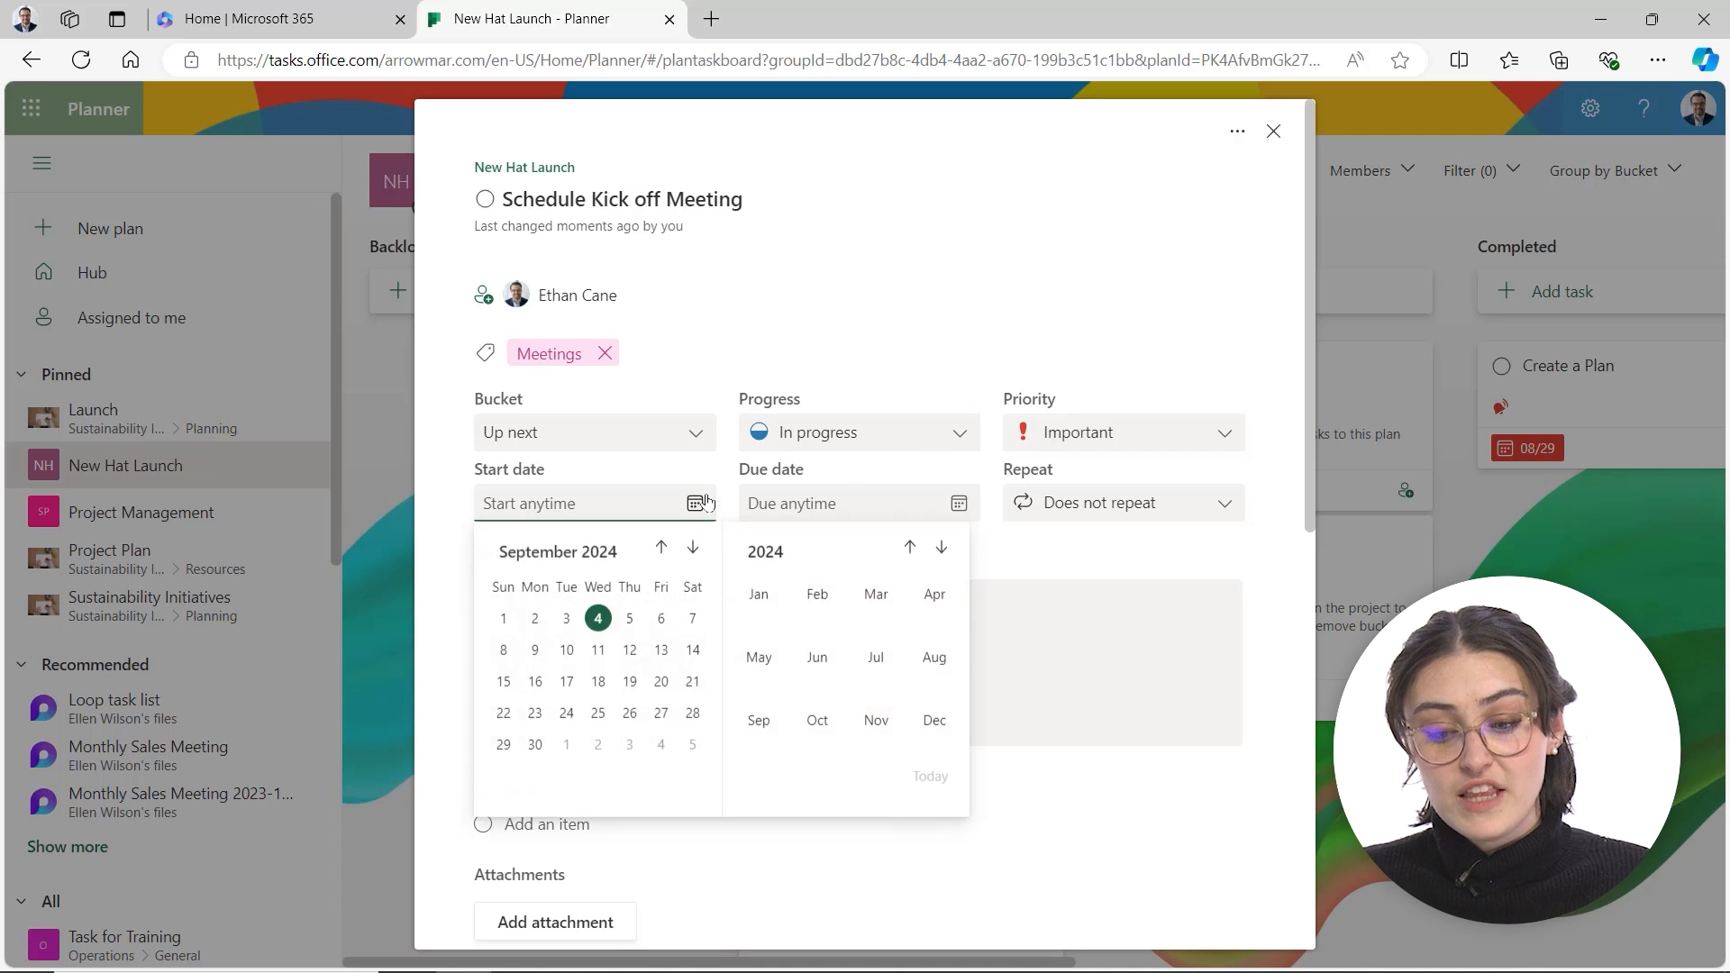
click(597, 618)
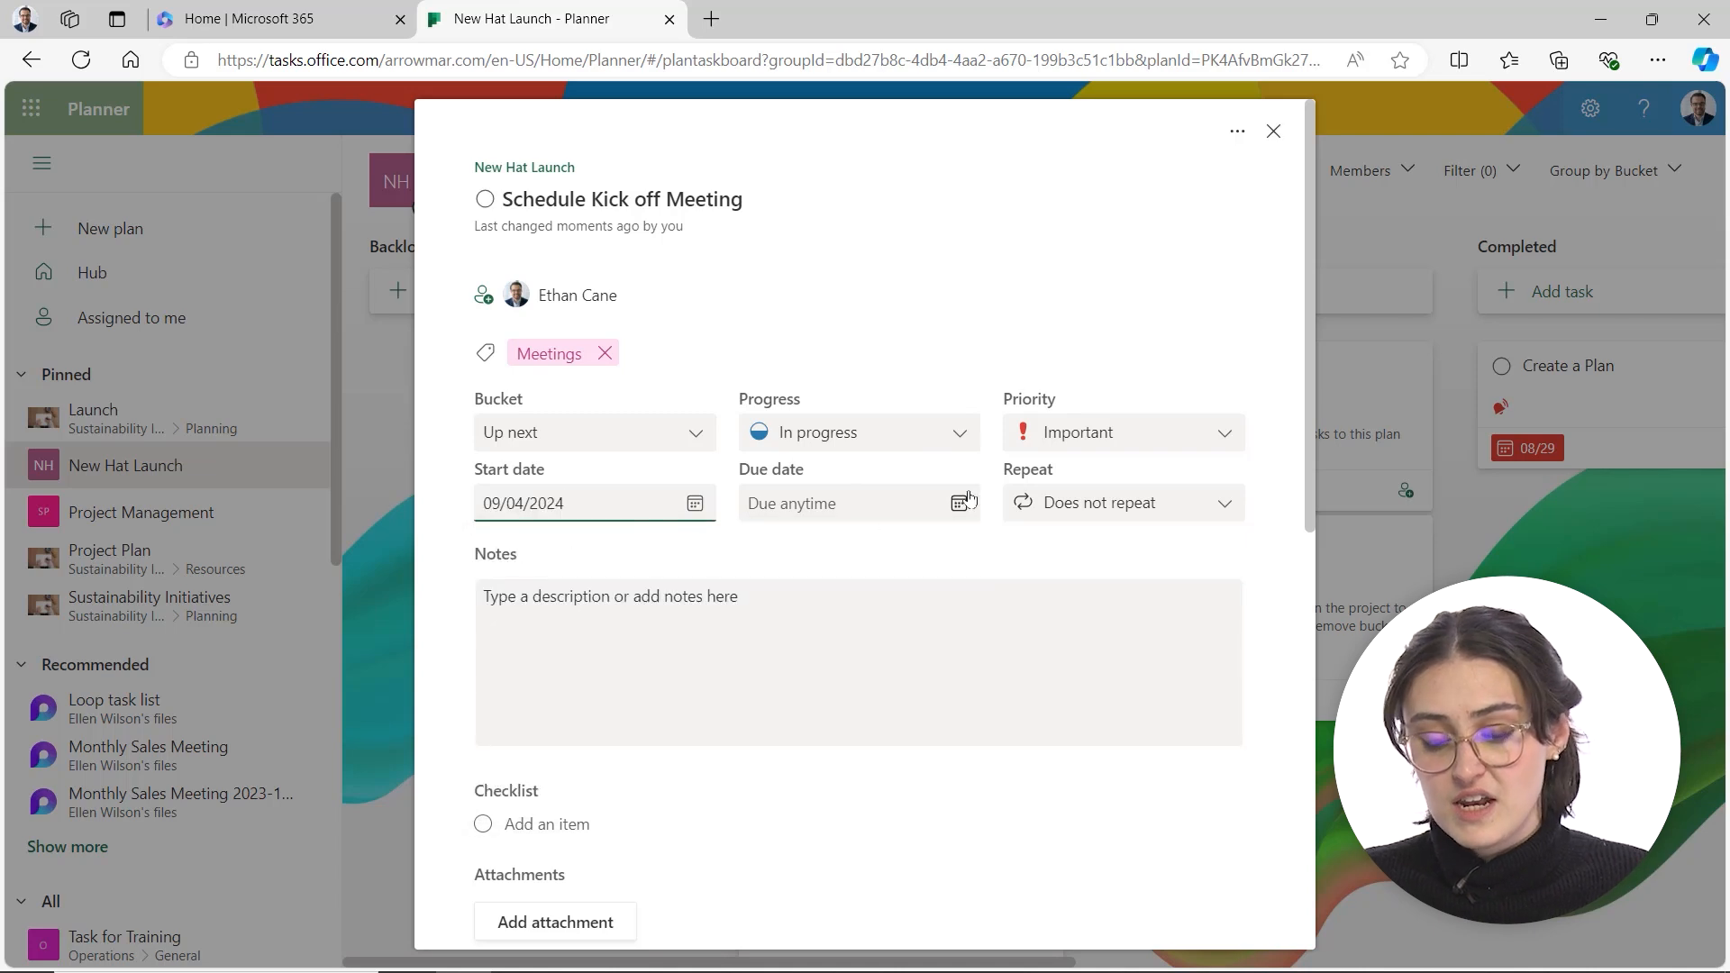
click(959, 502)
click(894, 618)
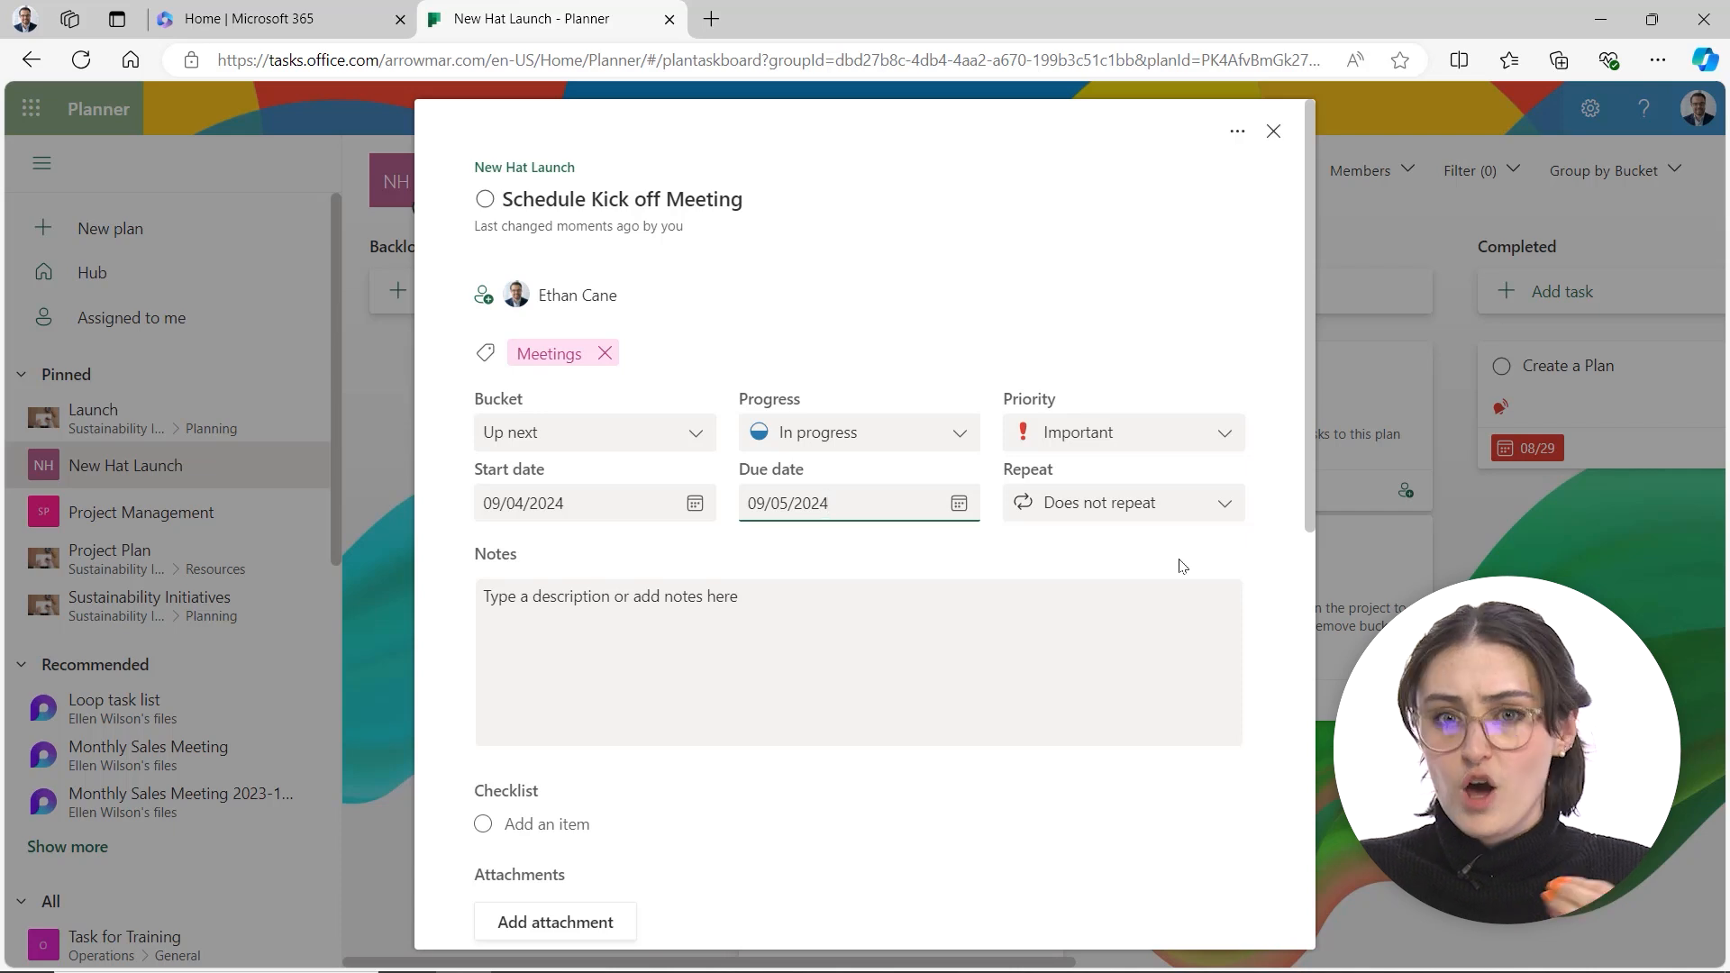
scroll(877, 598, down, 2)
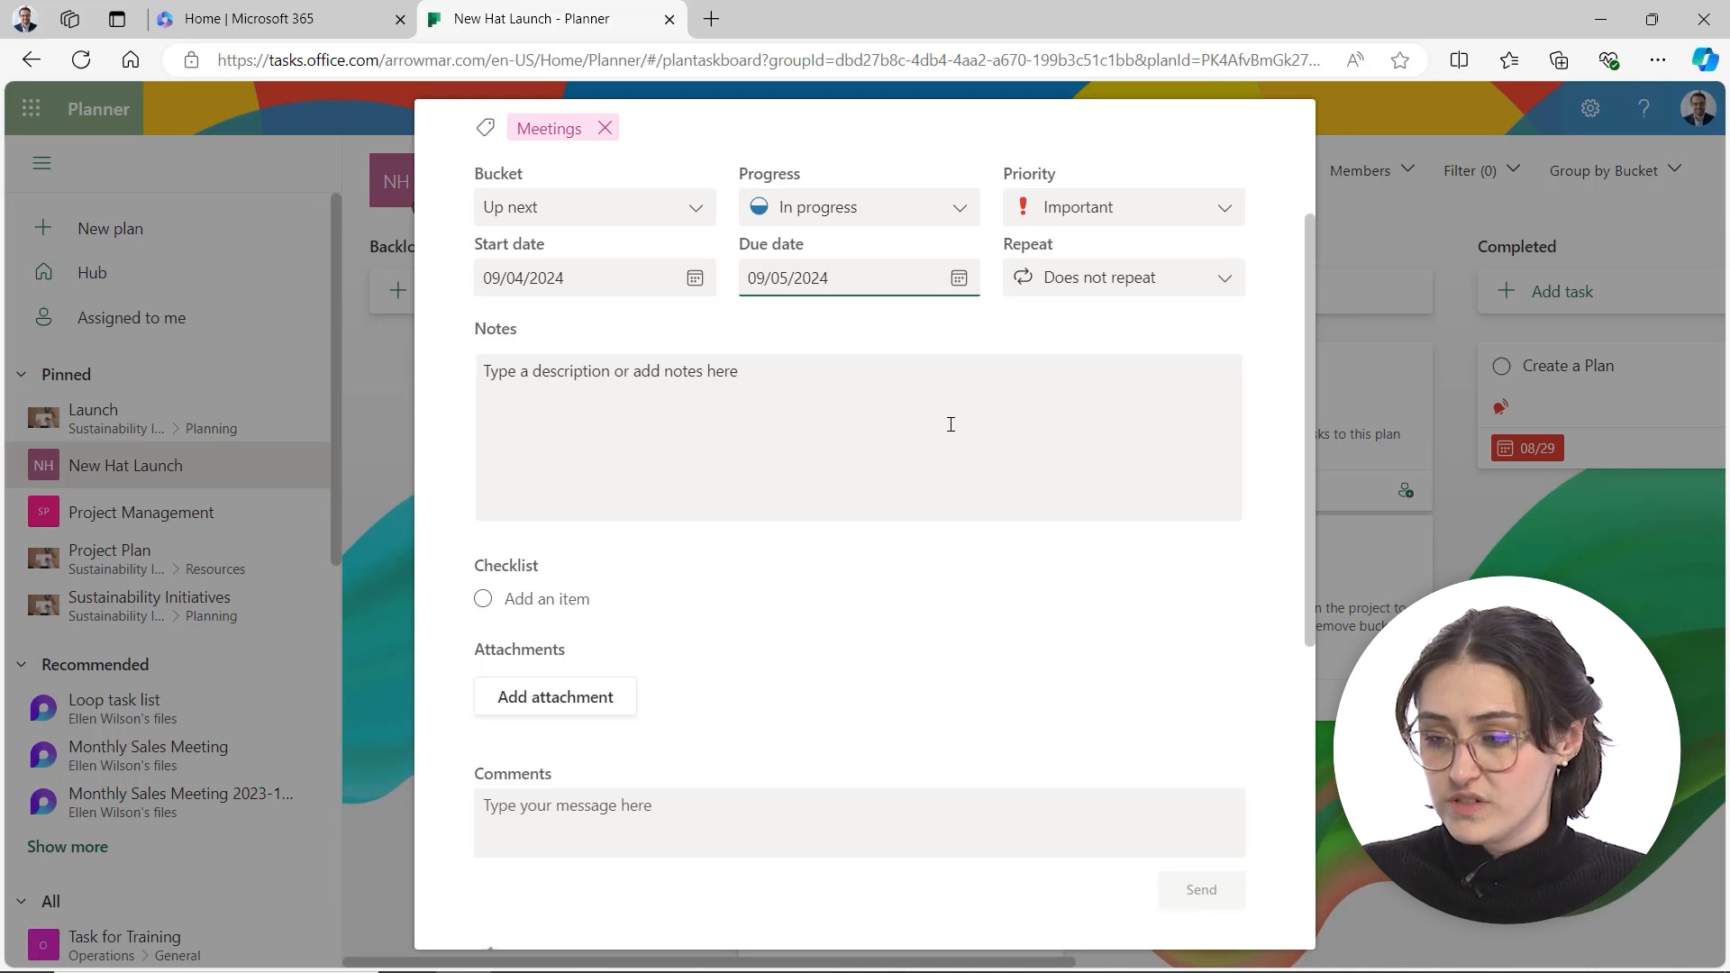
scroll(953, 423, up, 3)
click(1273, 131)
- Add a task named "Create presentation for leadership team" to the Up next bucket
click(862, 300)
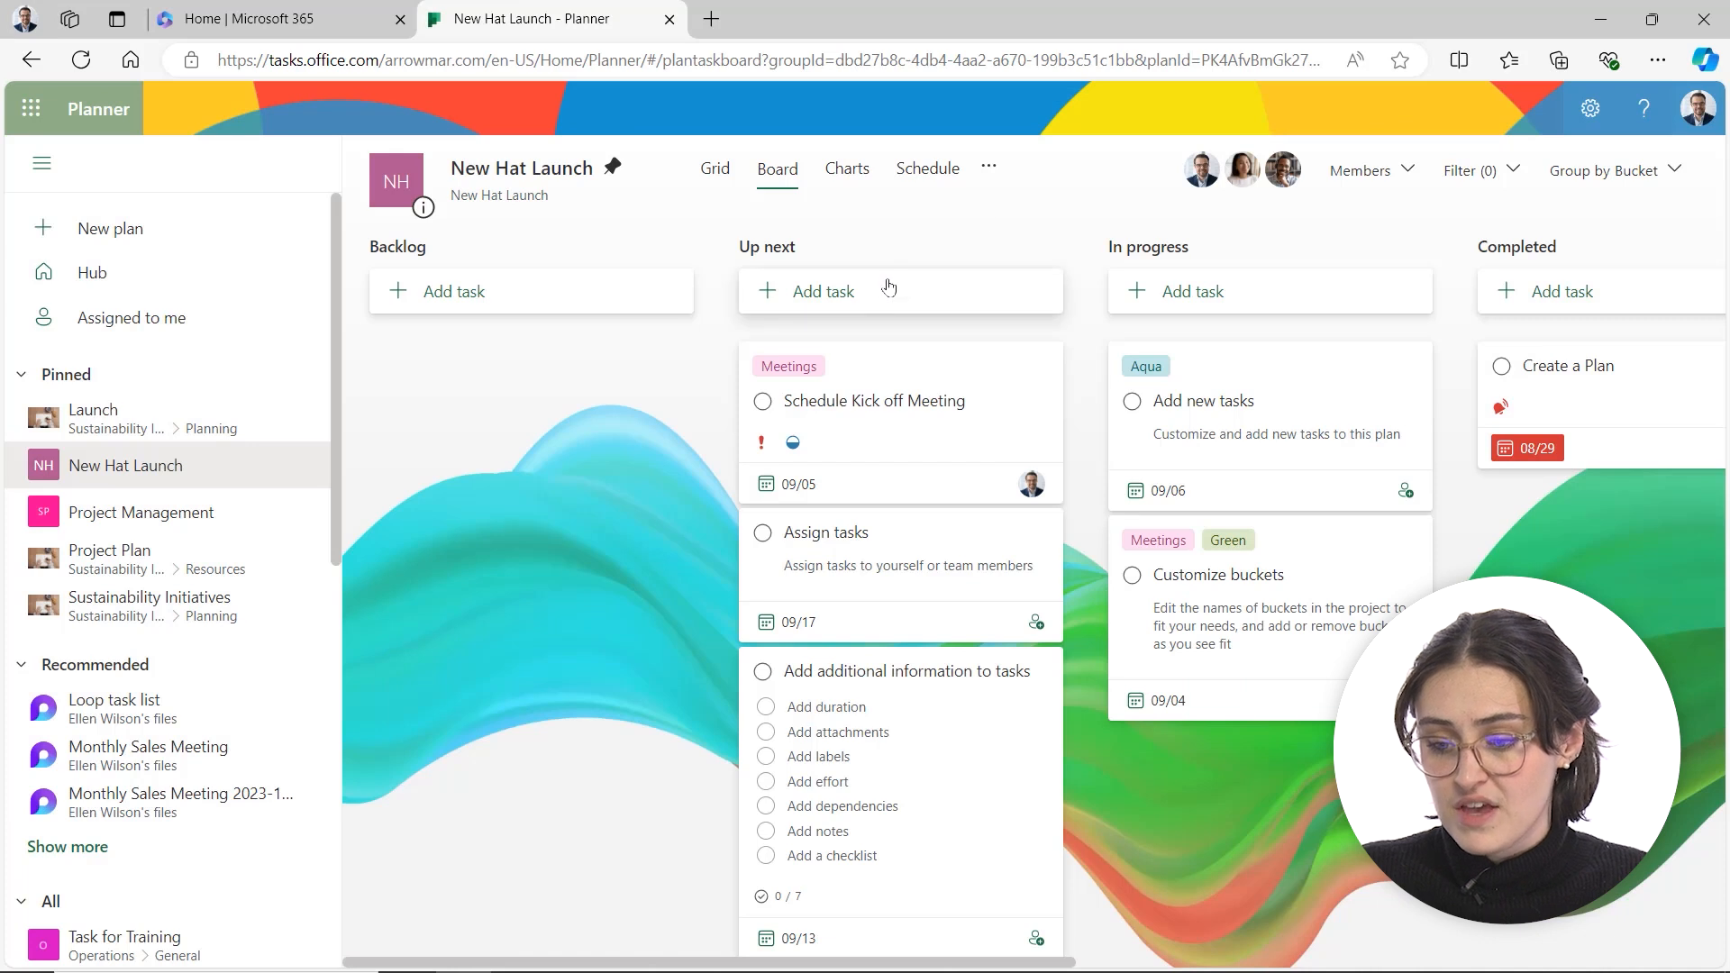
text(Cre)
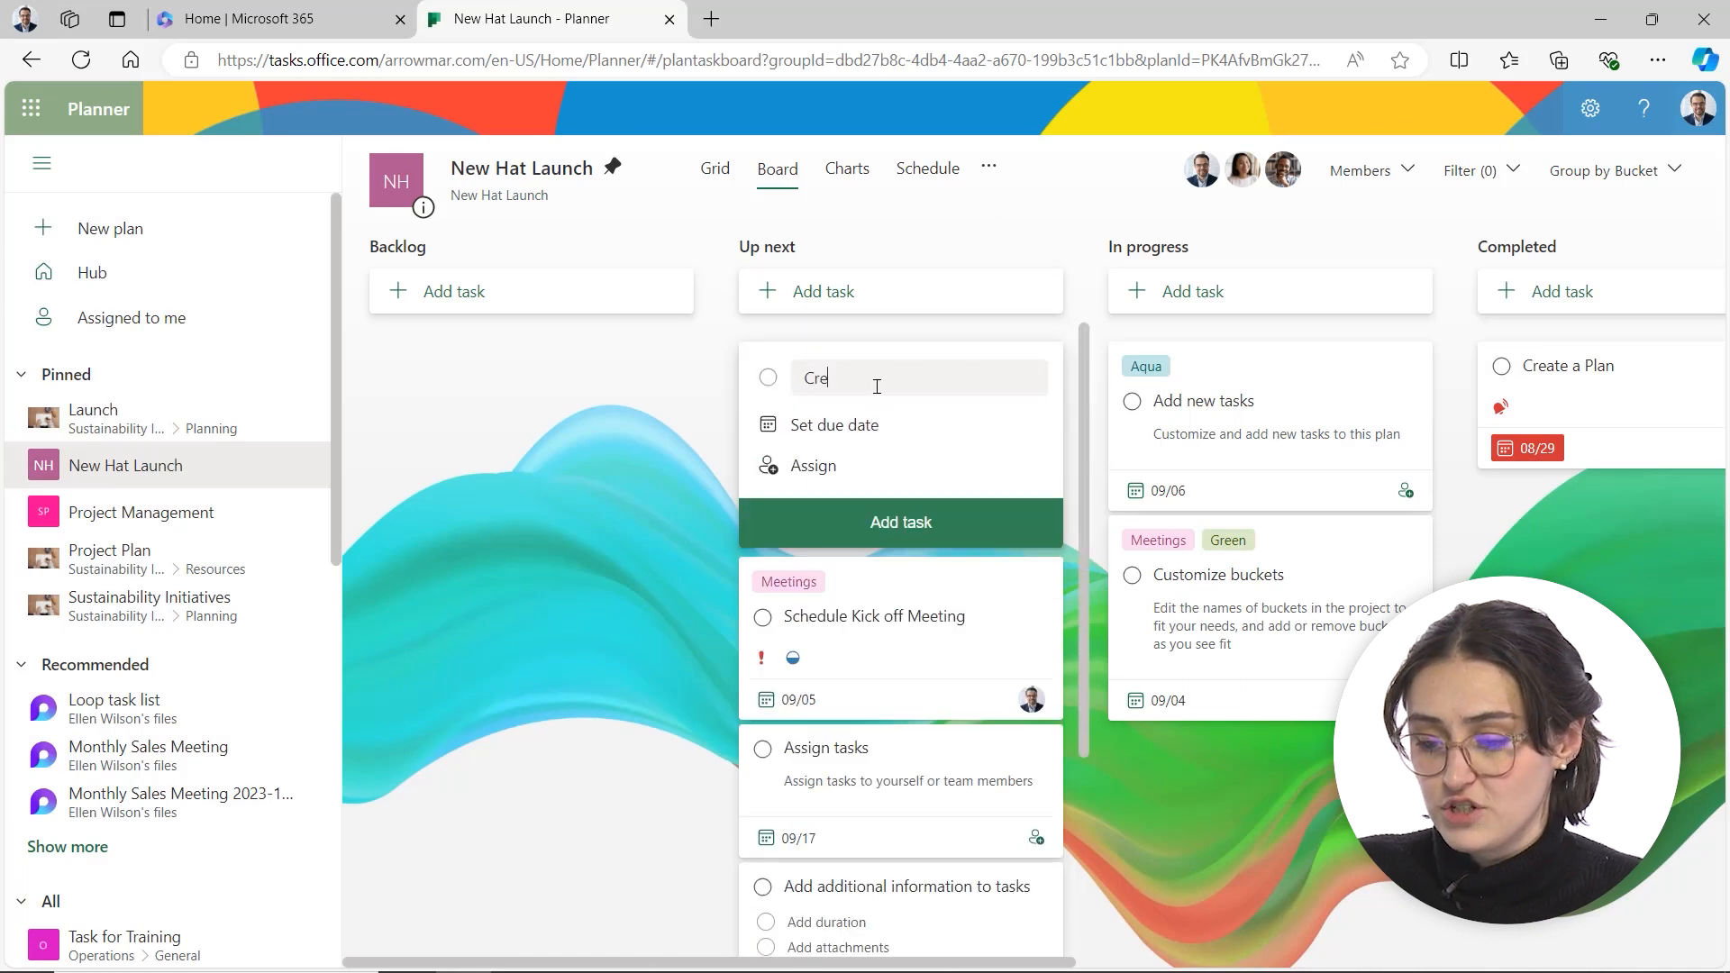
text(ate presen)
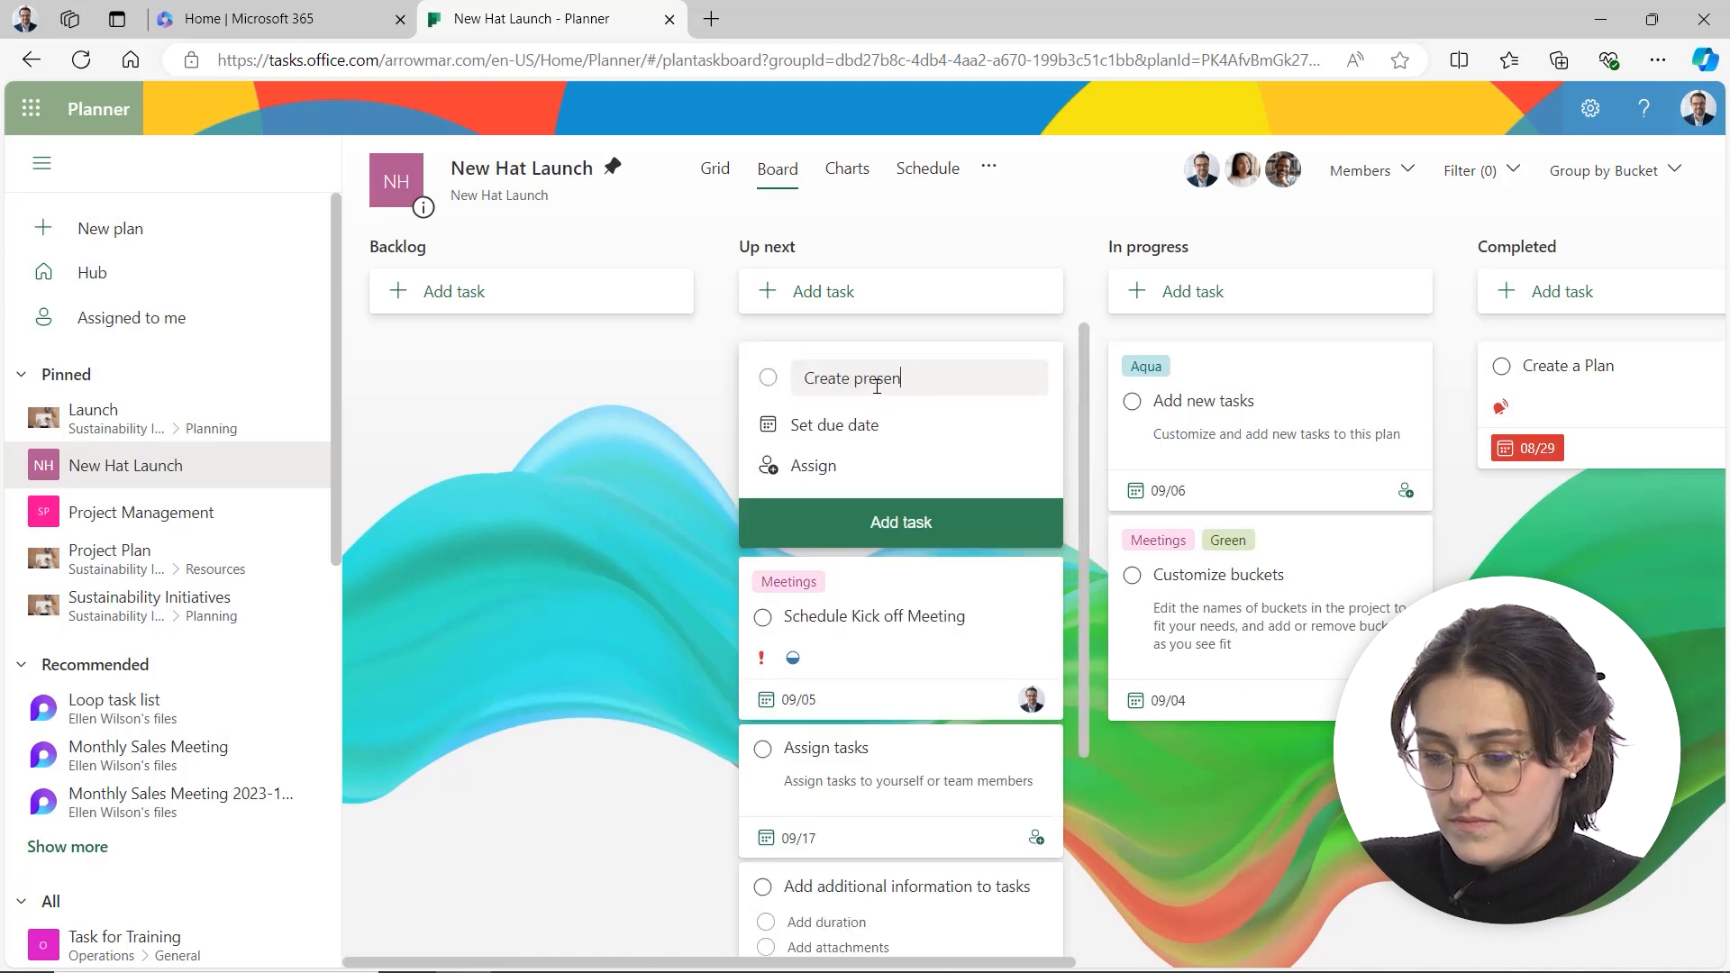
text(tation for Le)
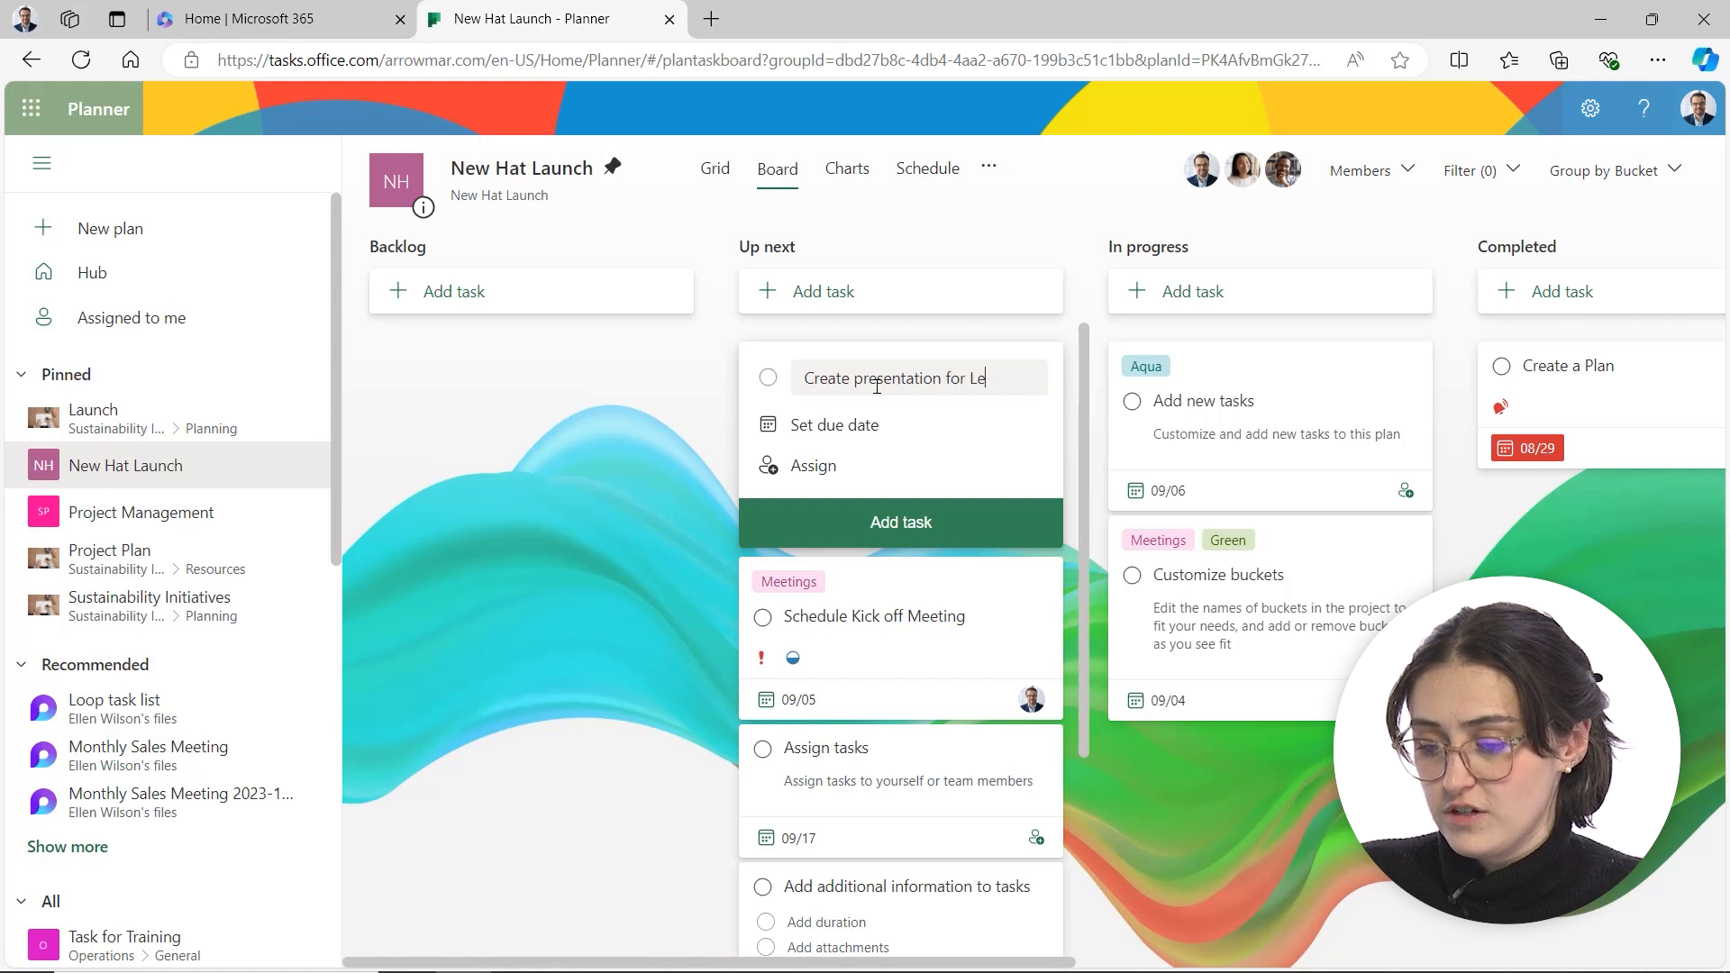
text(leader)
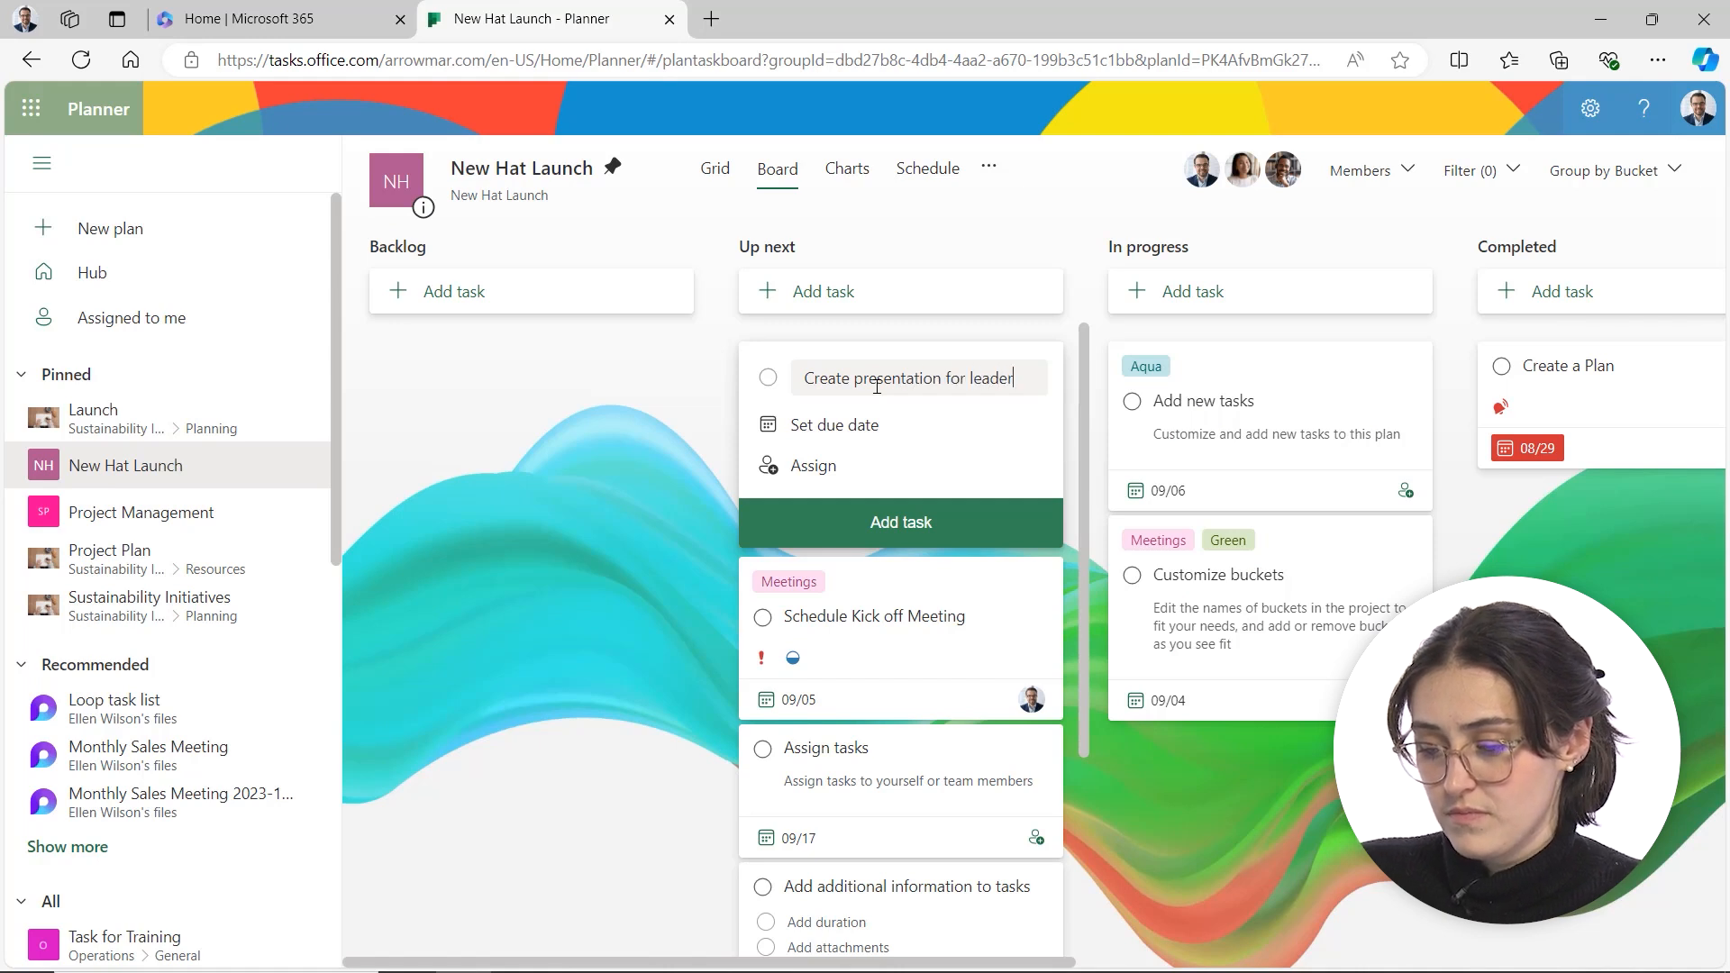
text(ship team)
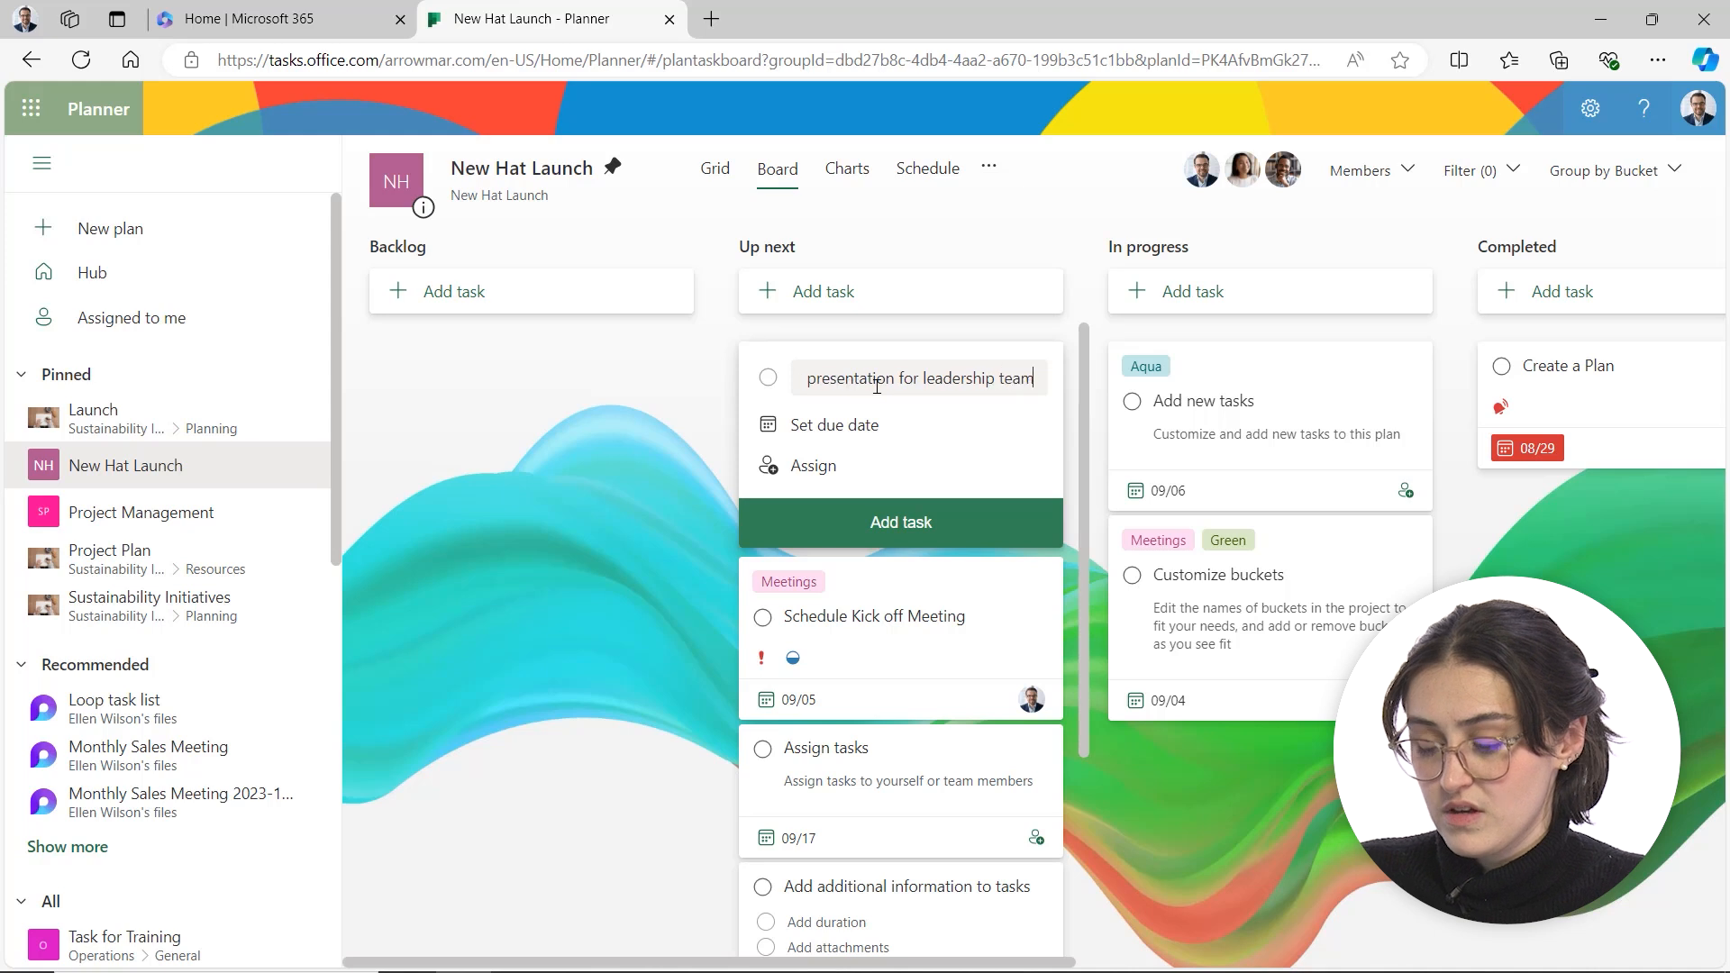
click(948, 509)
click(604, 500)
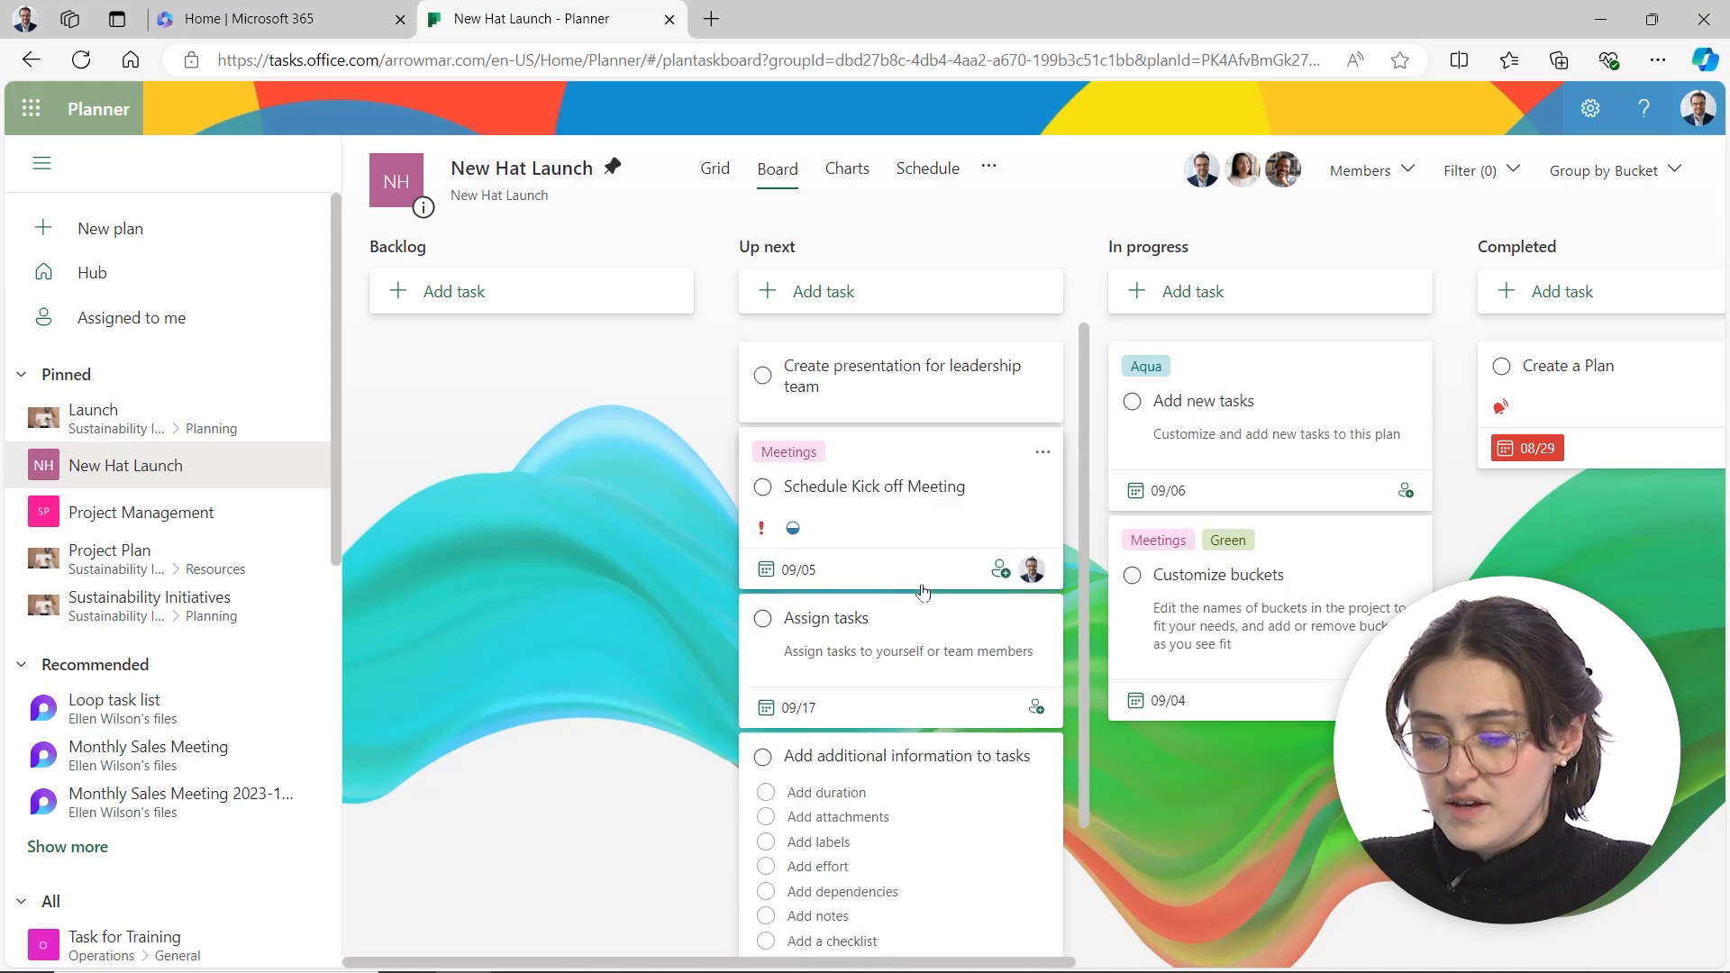
- Open the Create presentation for leadership team task and assign it to the two suggested team members other than the plan's owner
click(894, 406)
click(527, 296)
click(570, 479)
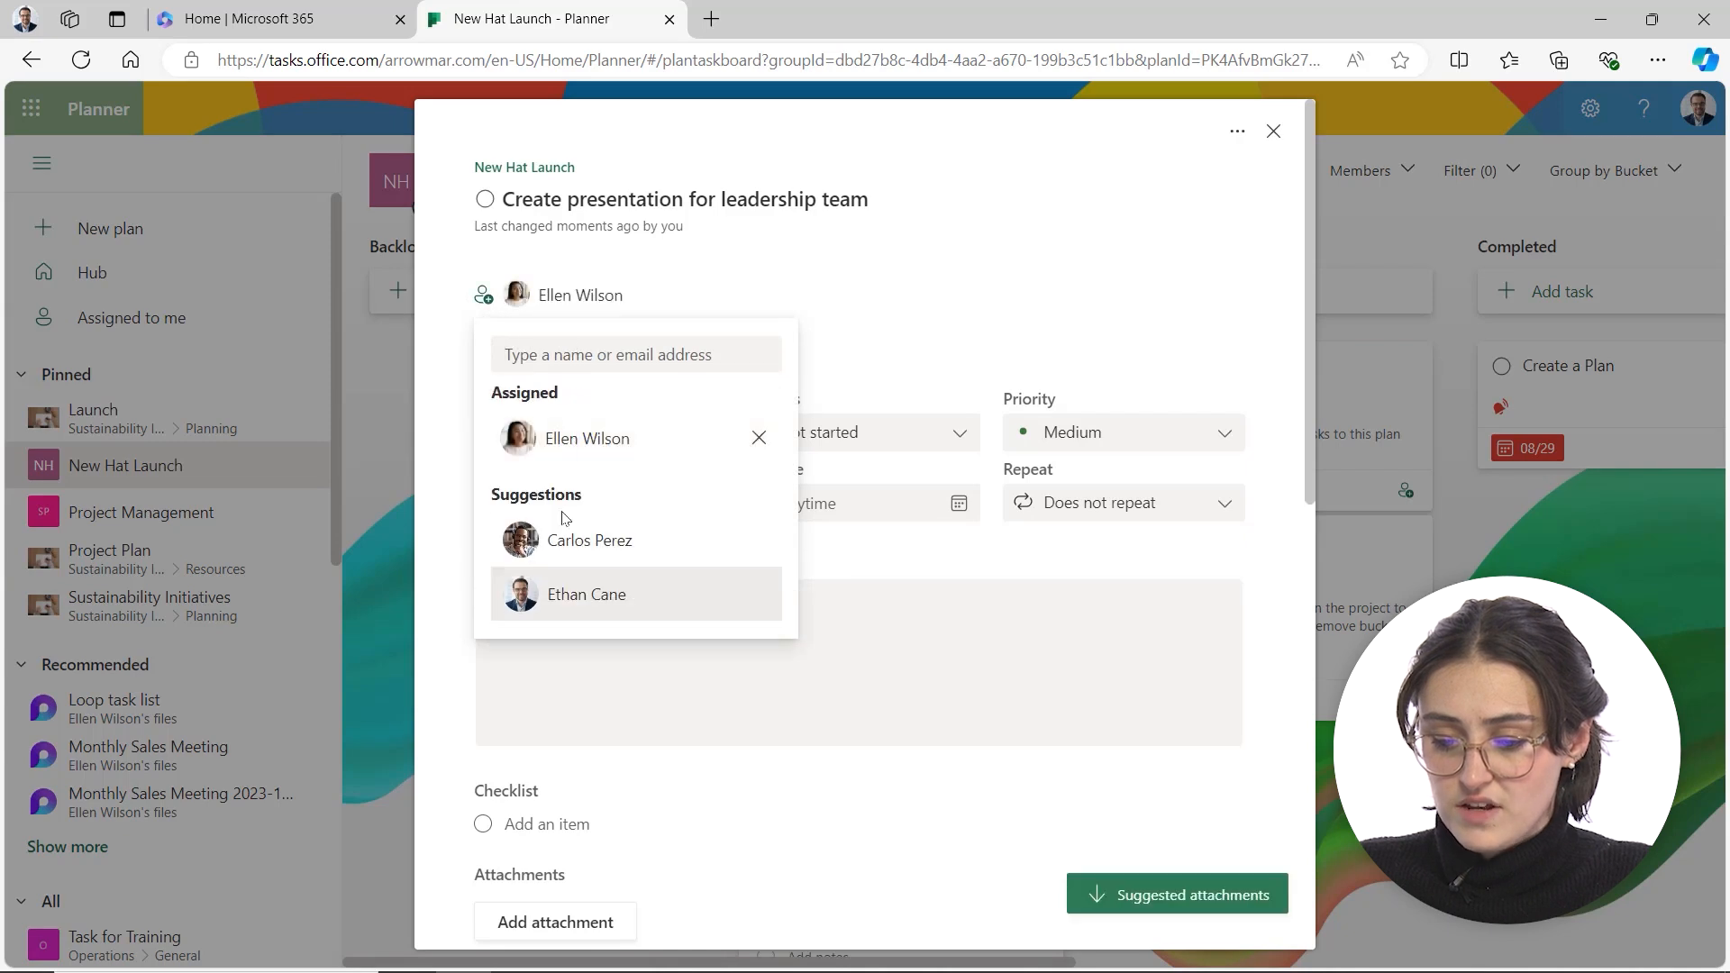
click(585, 537)
click(834, 593)
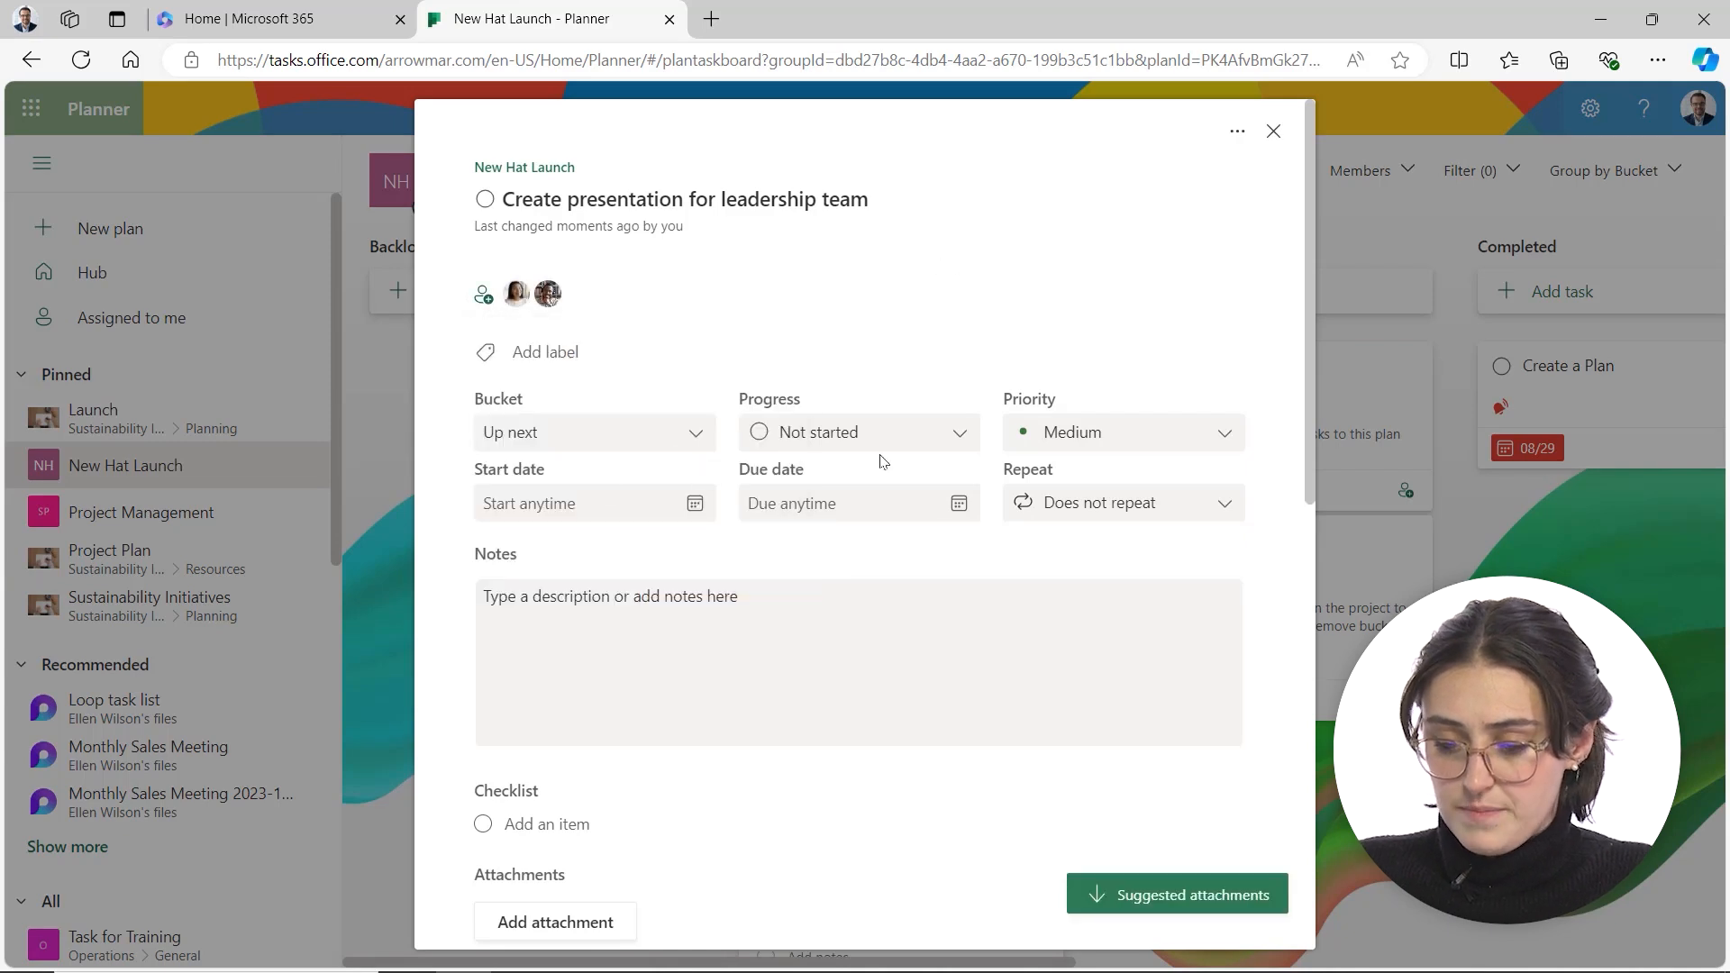
- Set the presentation task's start date to 09/04/2024, due date to 09/27/2024 and priority to Important
click(693, 506)
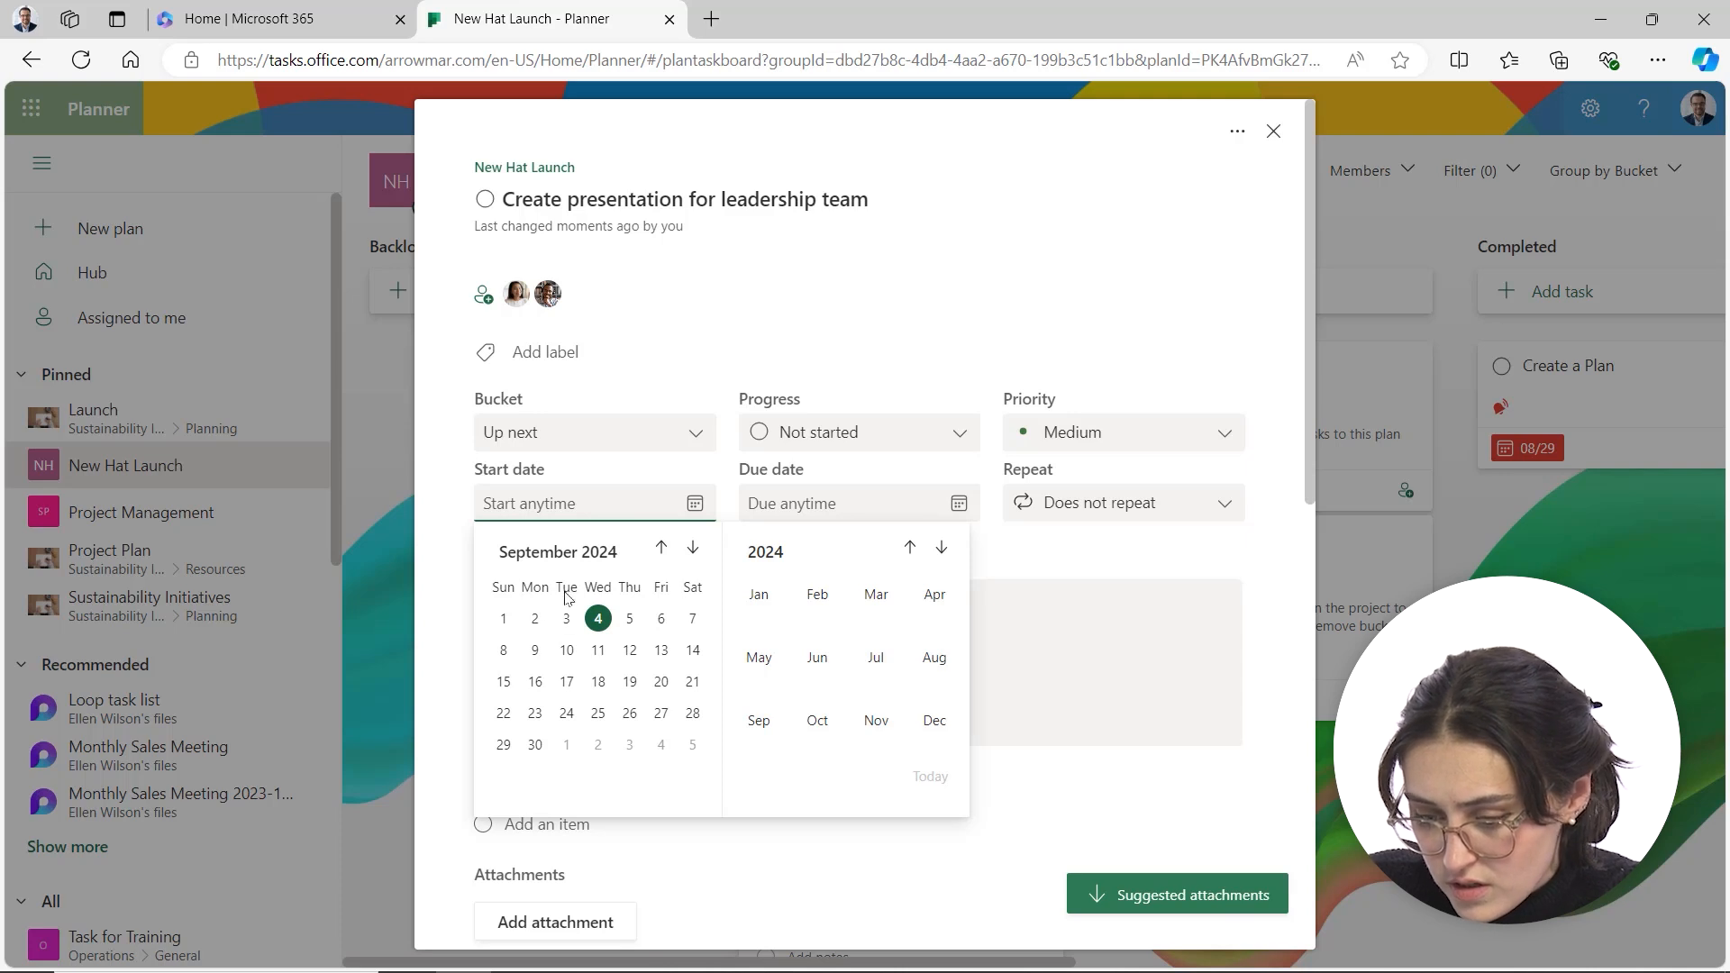
click(597, 618)
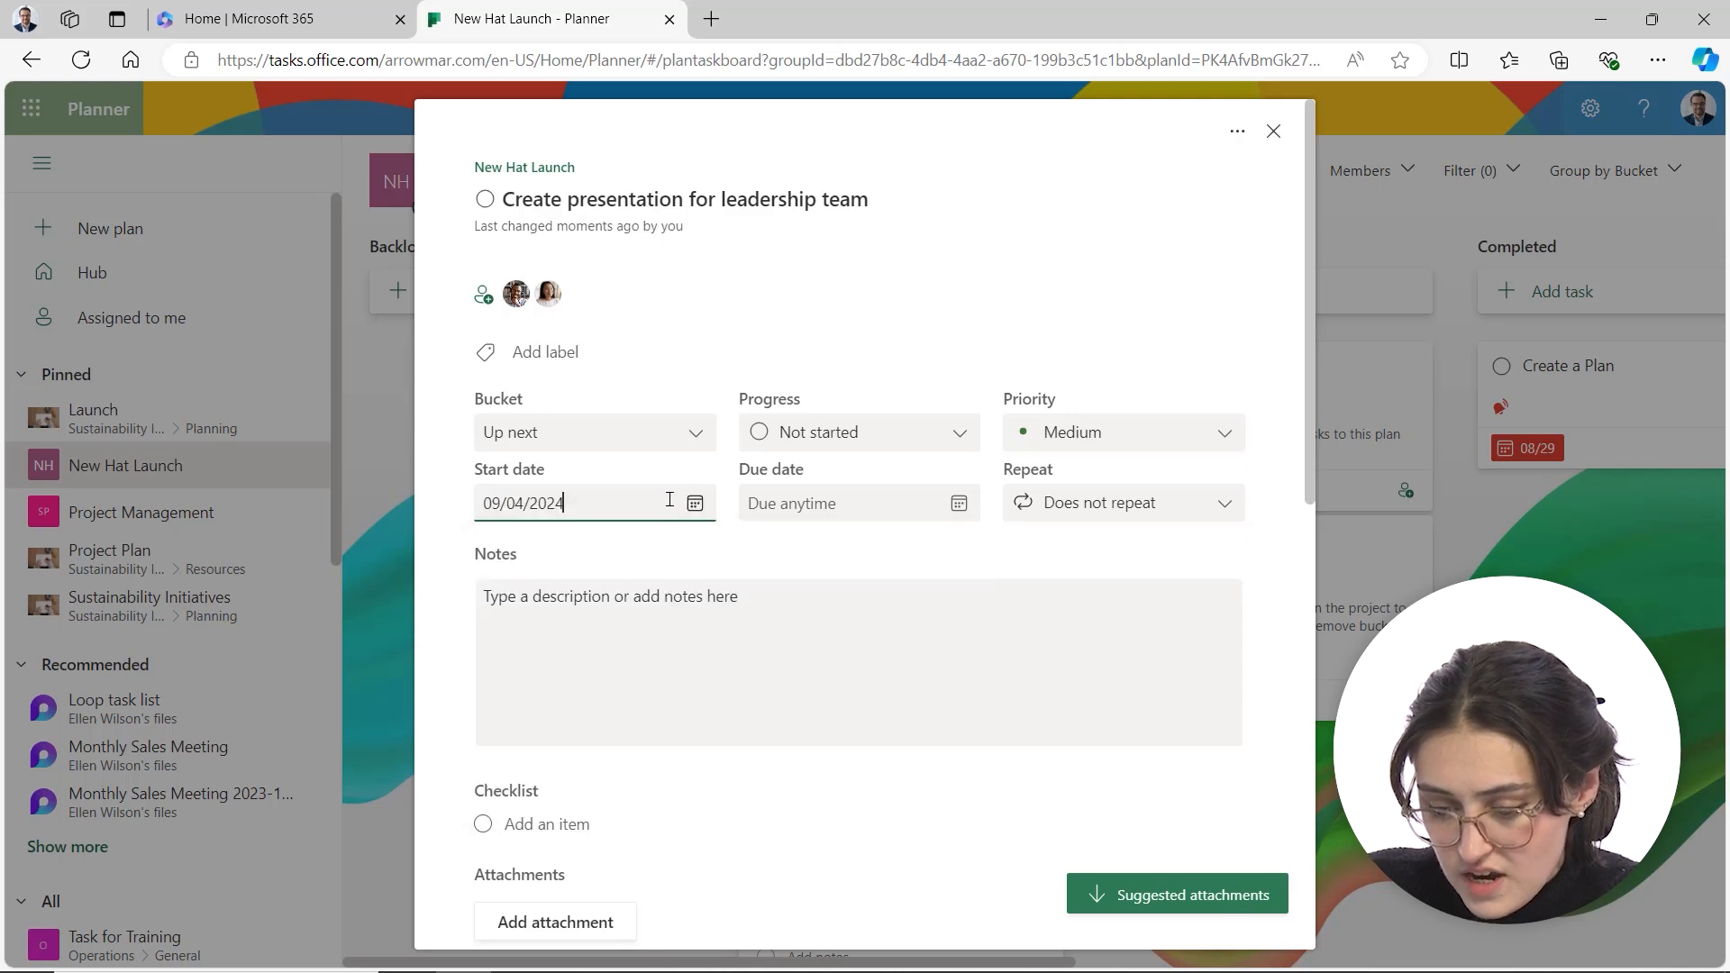
click(959, 503)
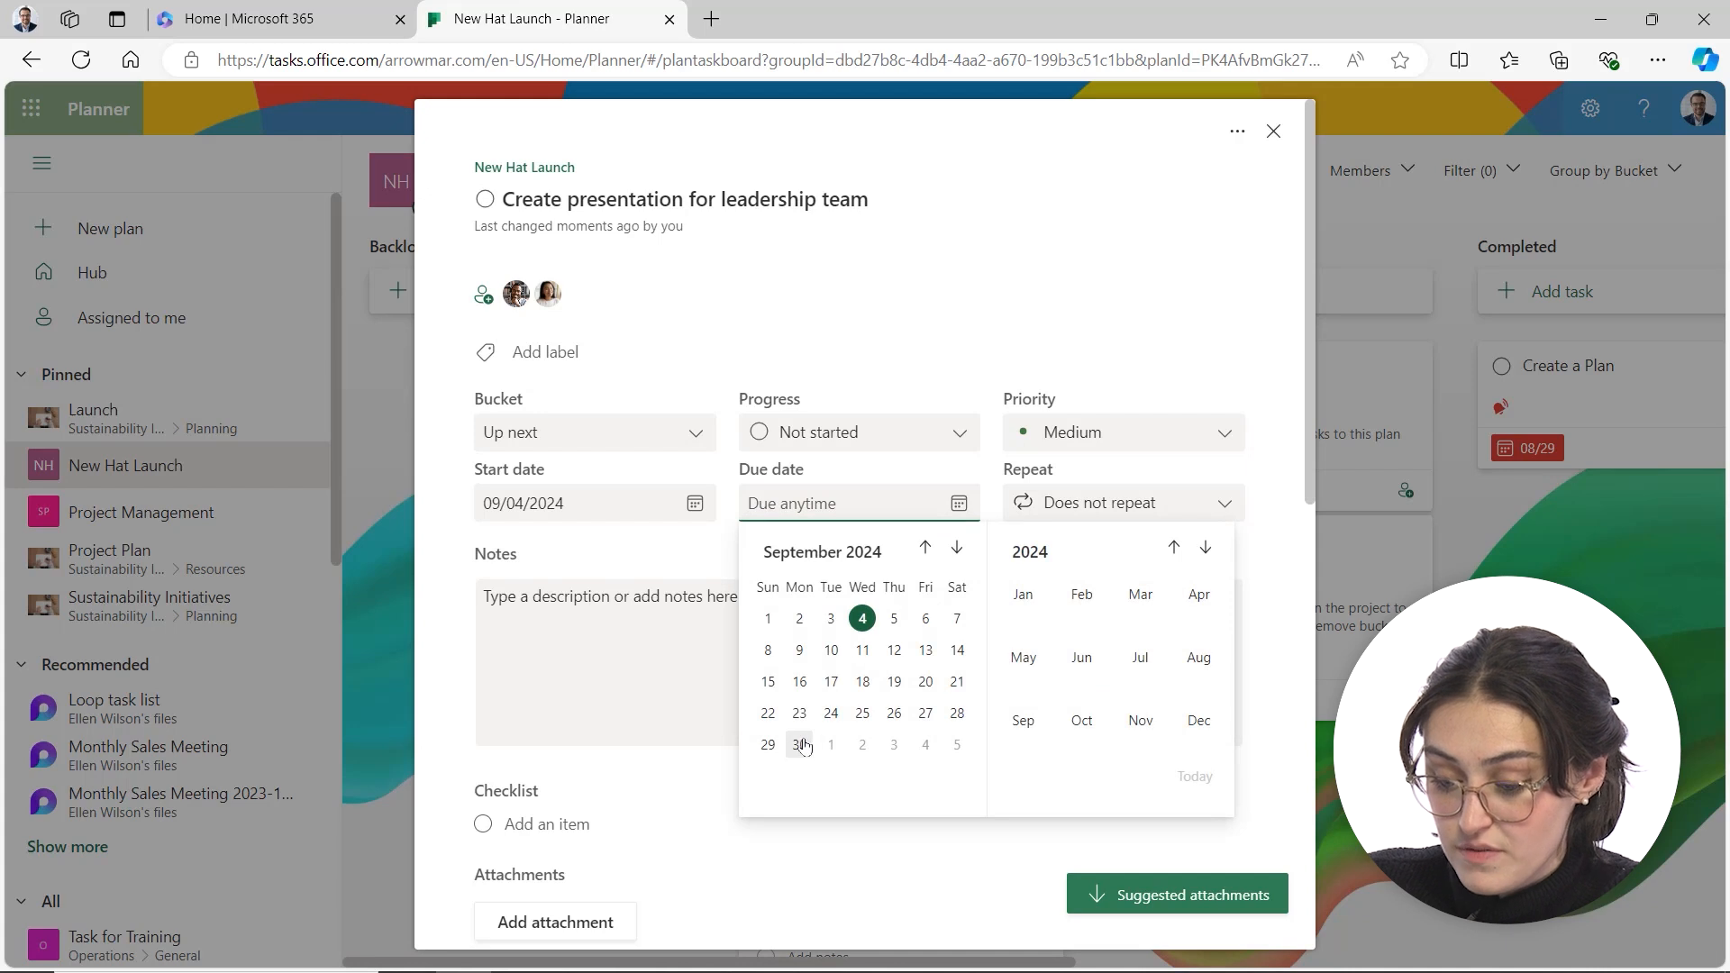
click(925, 712)
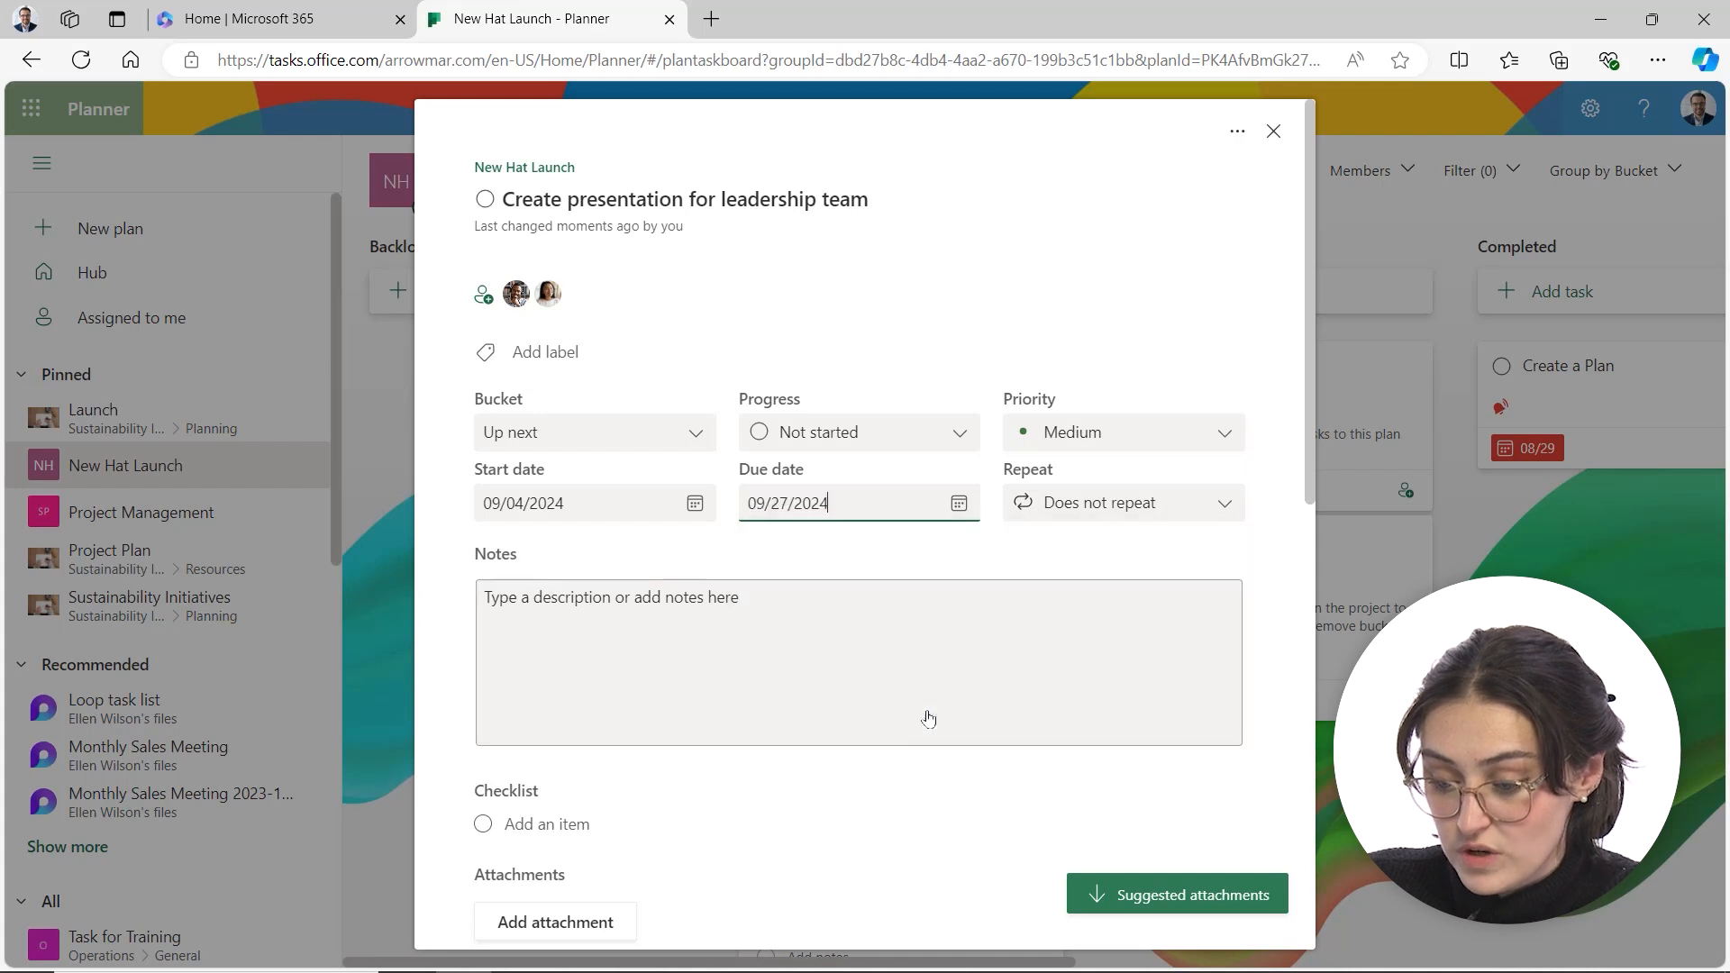
click(1137, 434)
click(1101, 513)
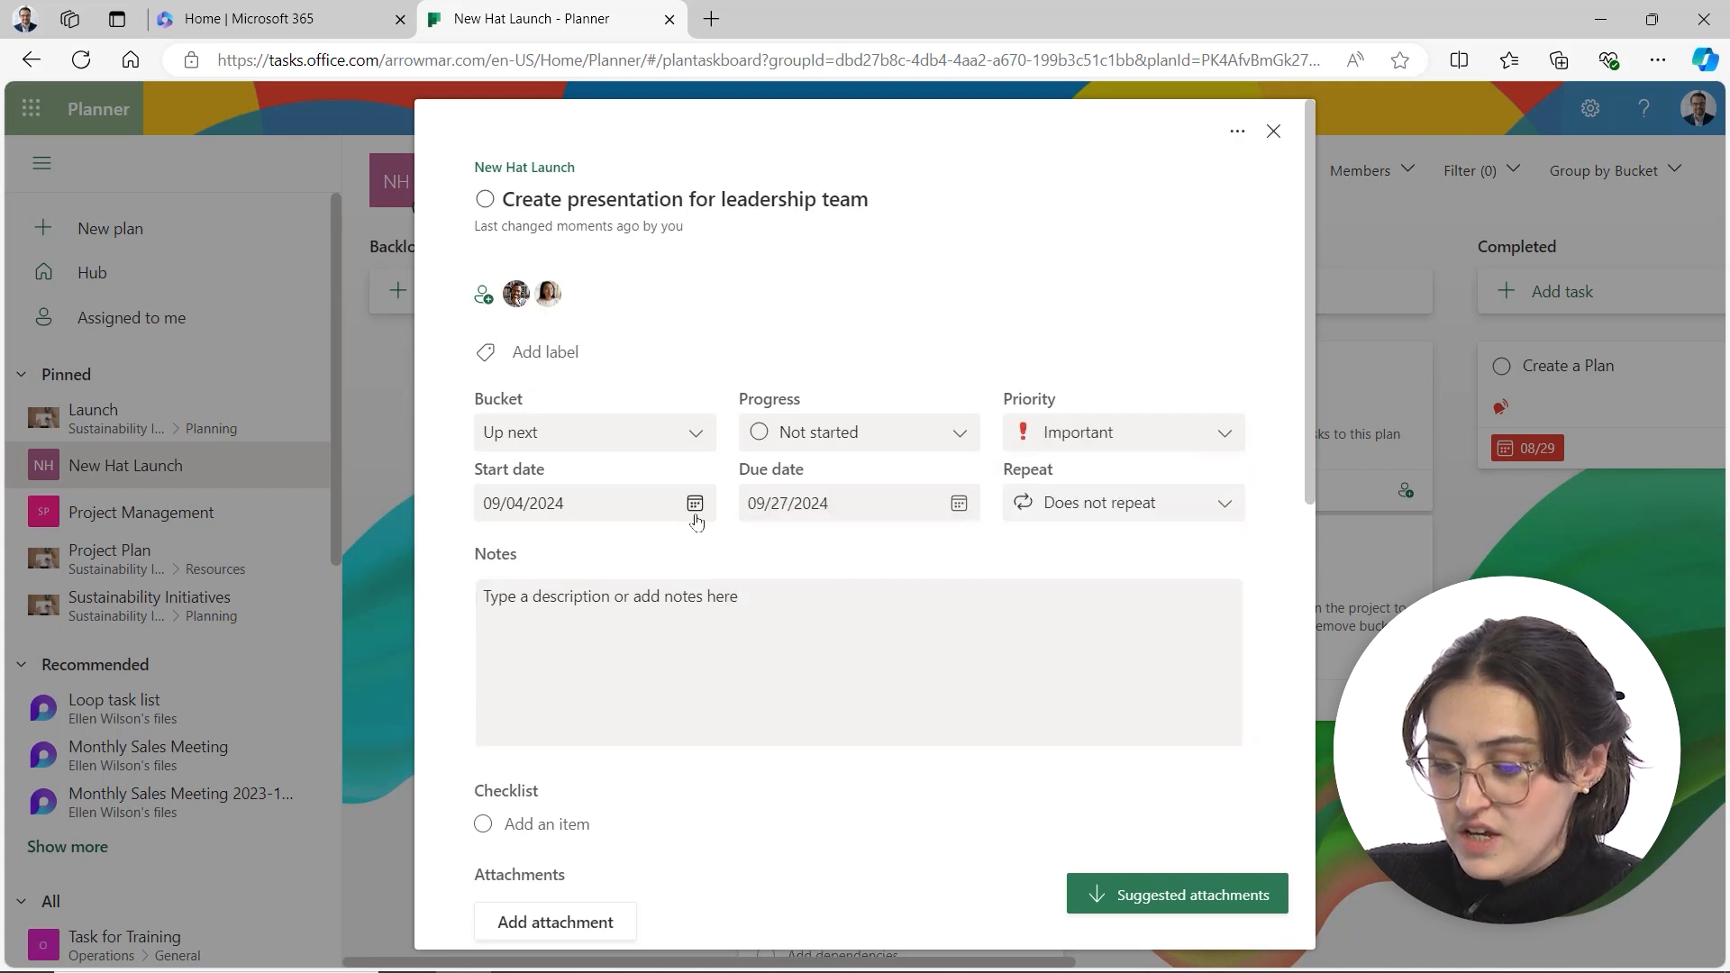
- Add the checklist item "Gather client statements about new product" to the presentation task
scroll(703, 532, down, 5)
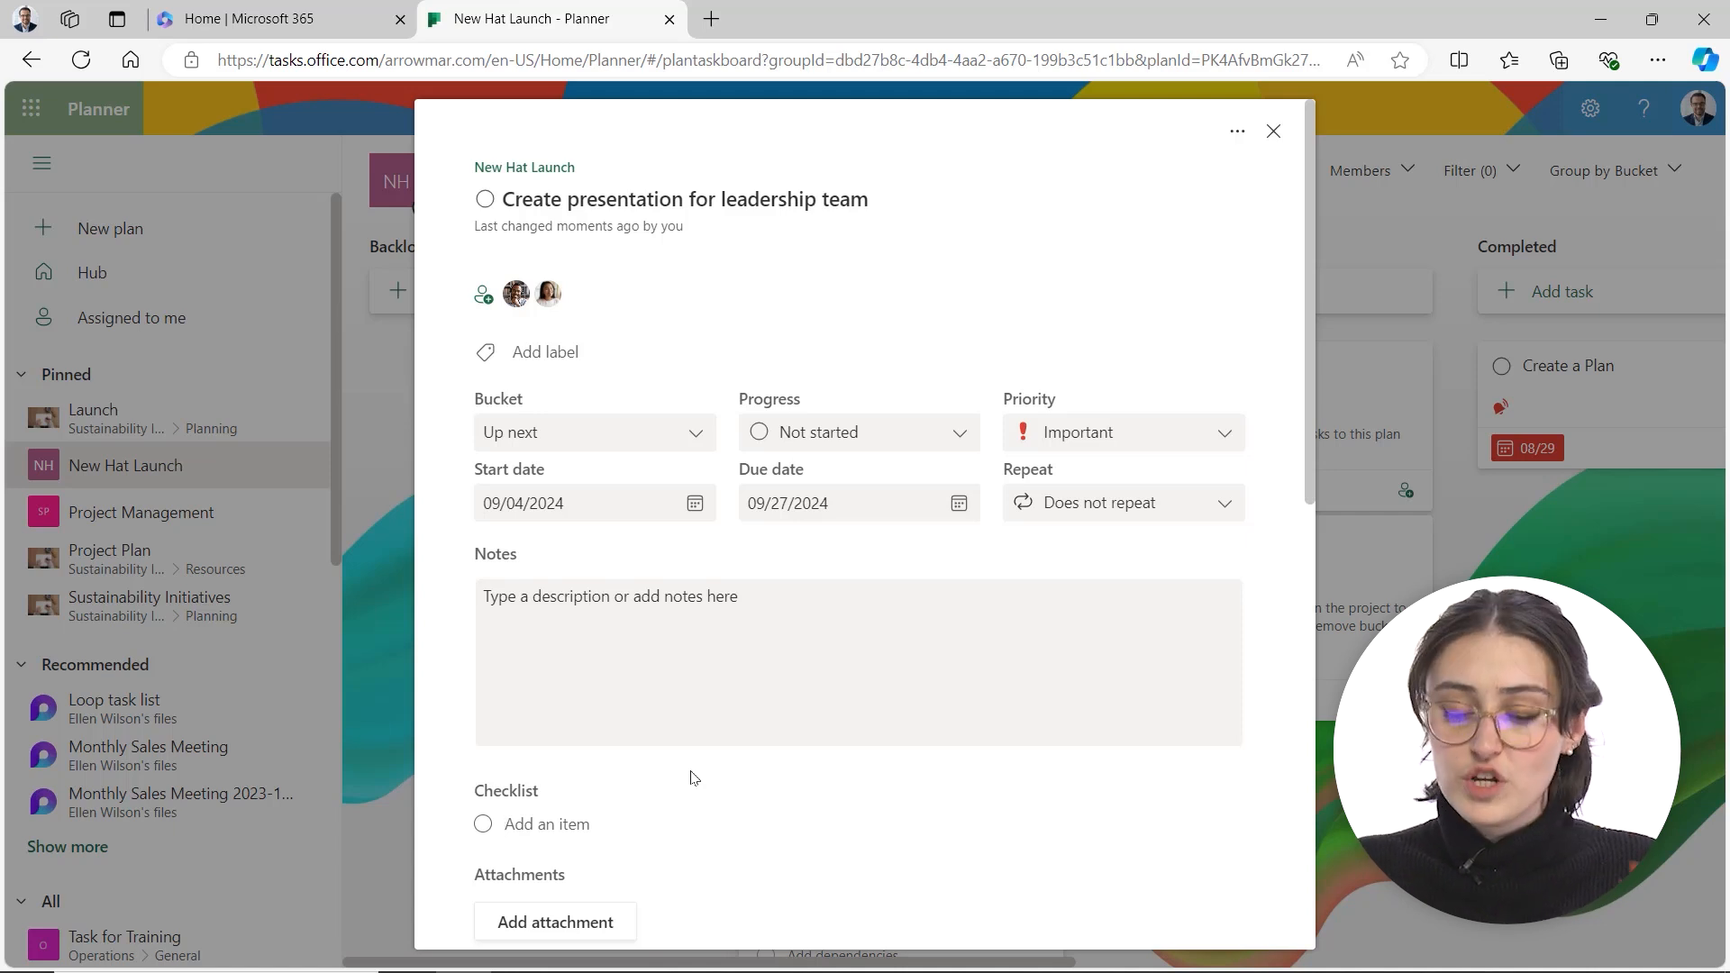
text(Gather client sa)
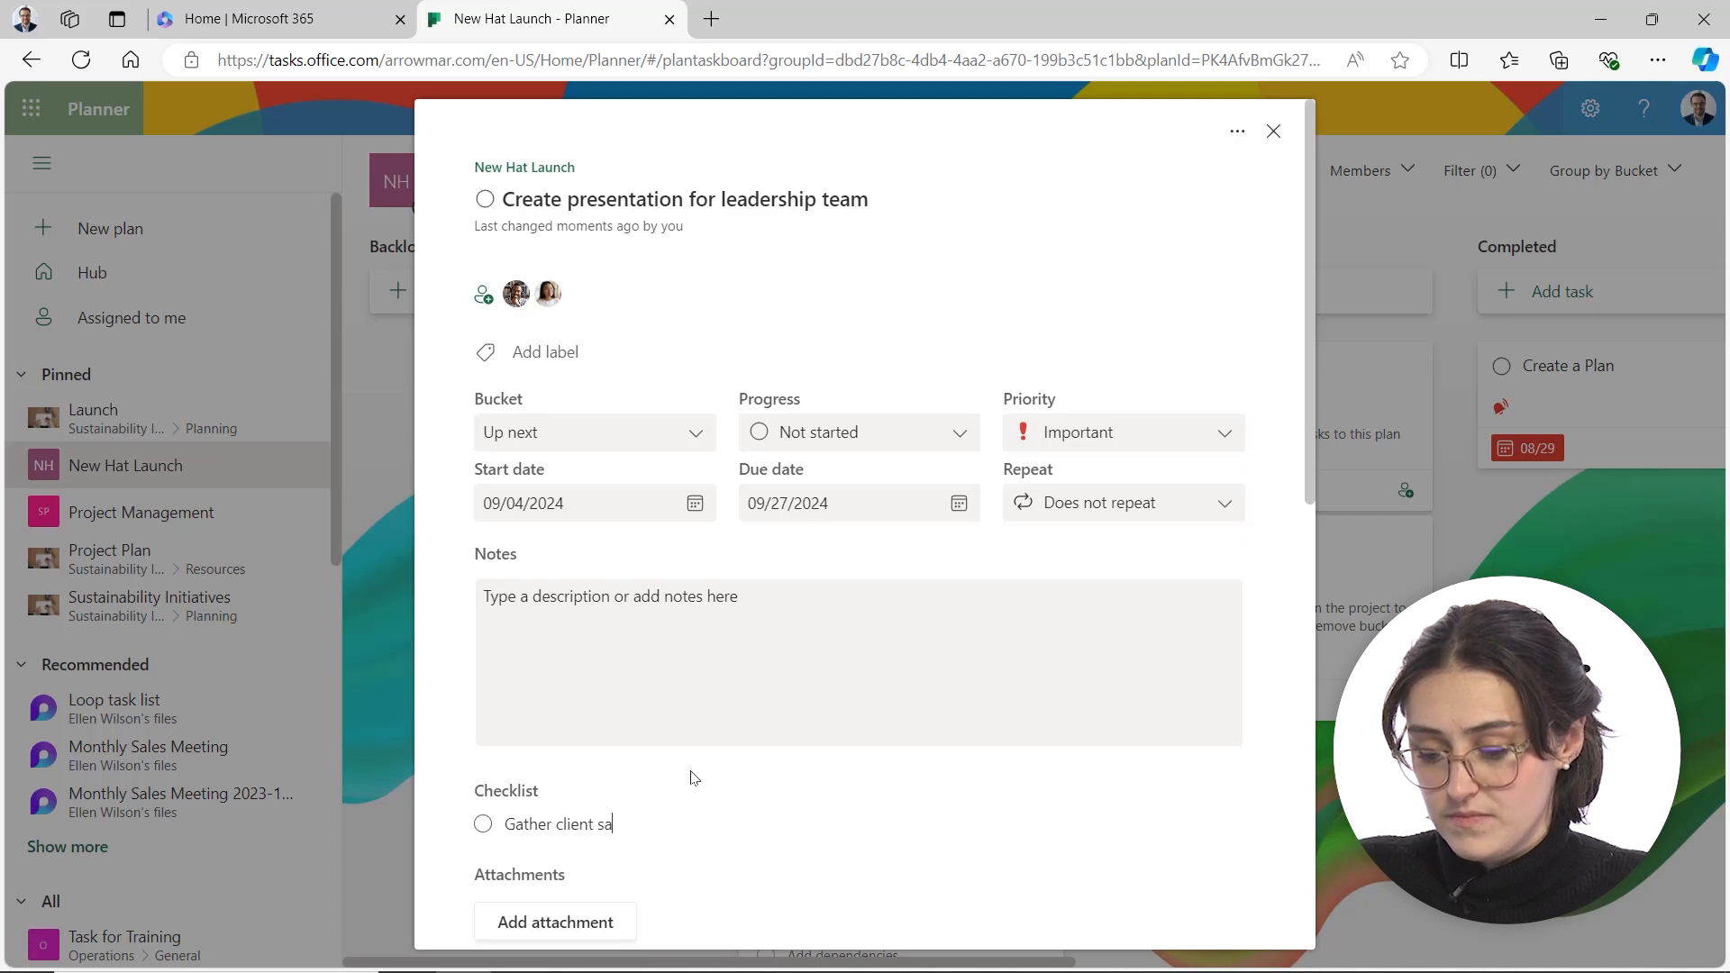
key(BackSpace)
text(tatements about new product)
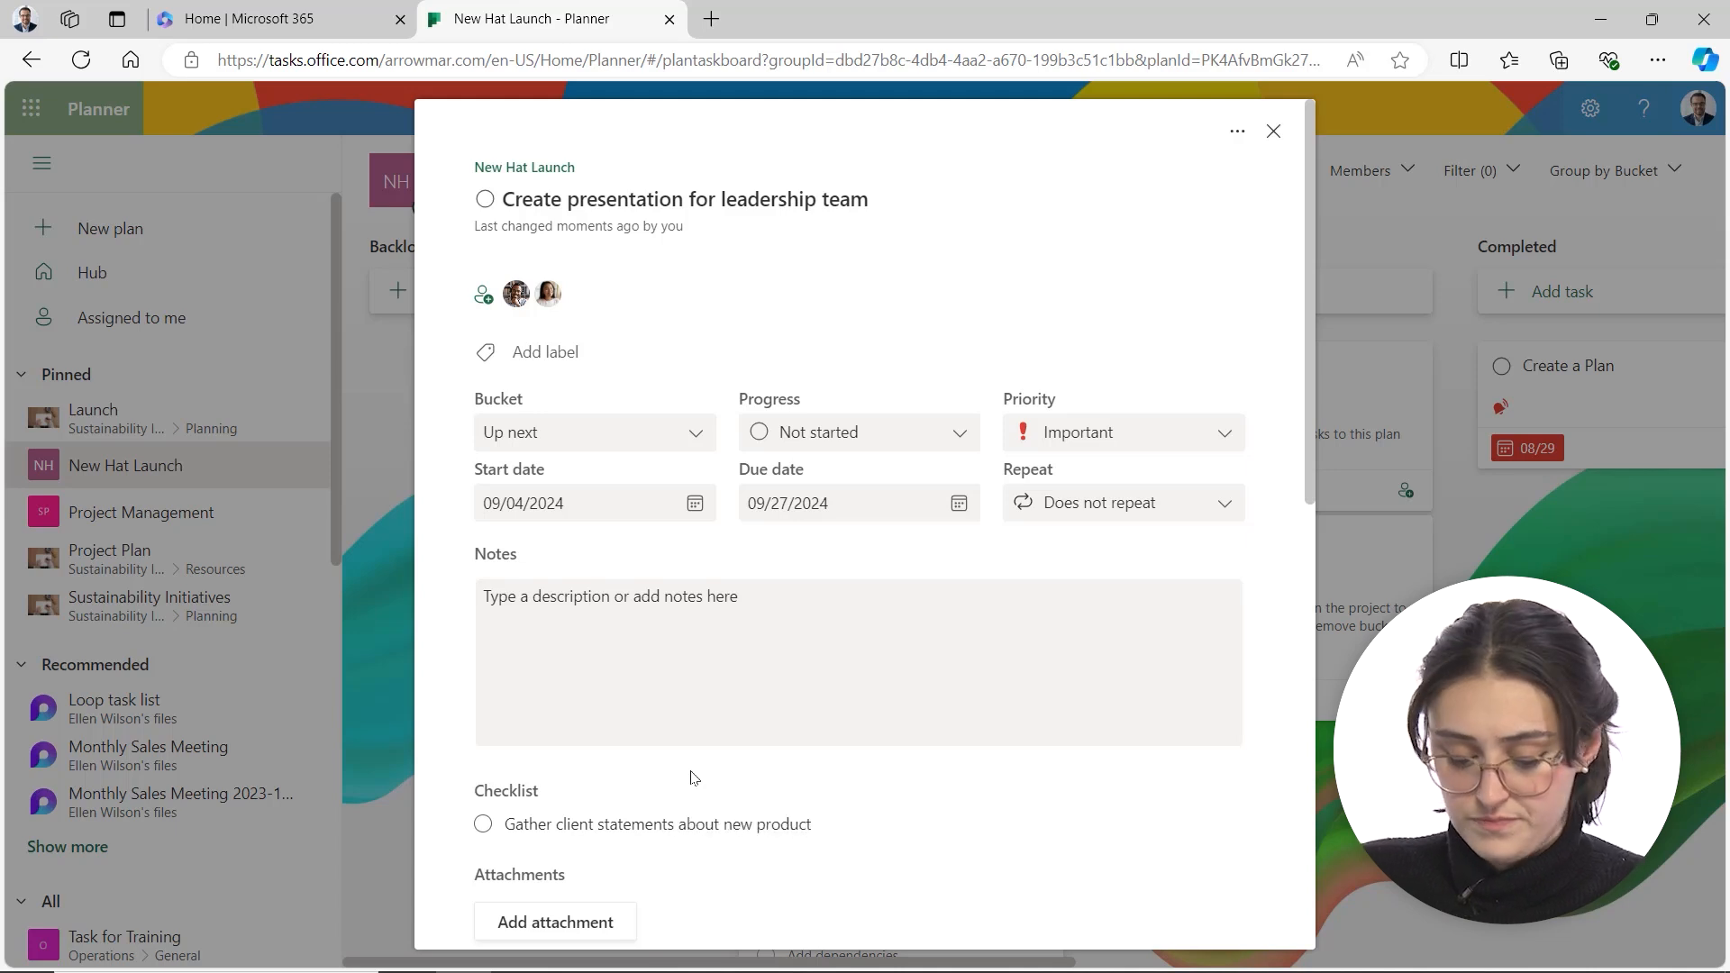
key(Return)
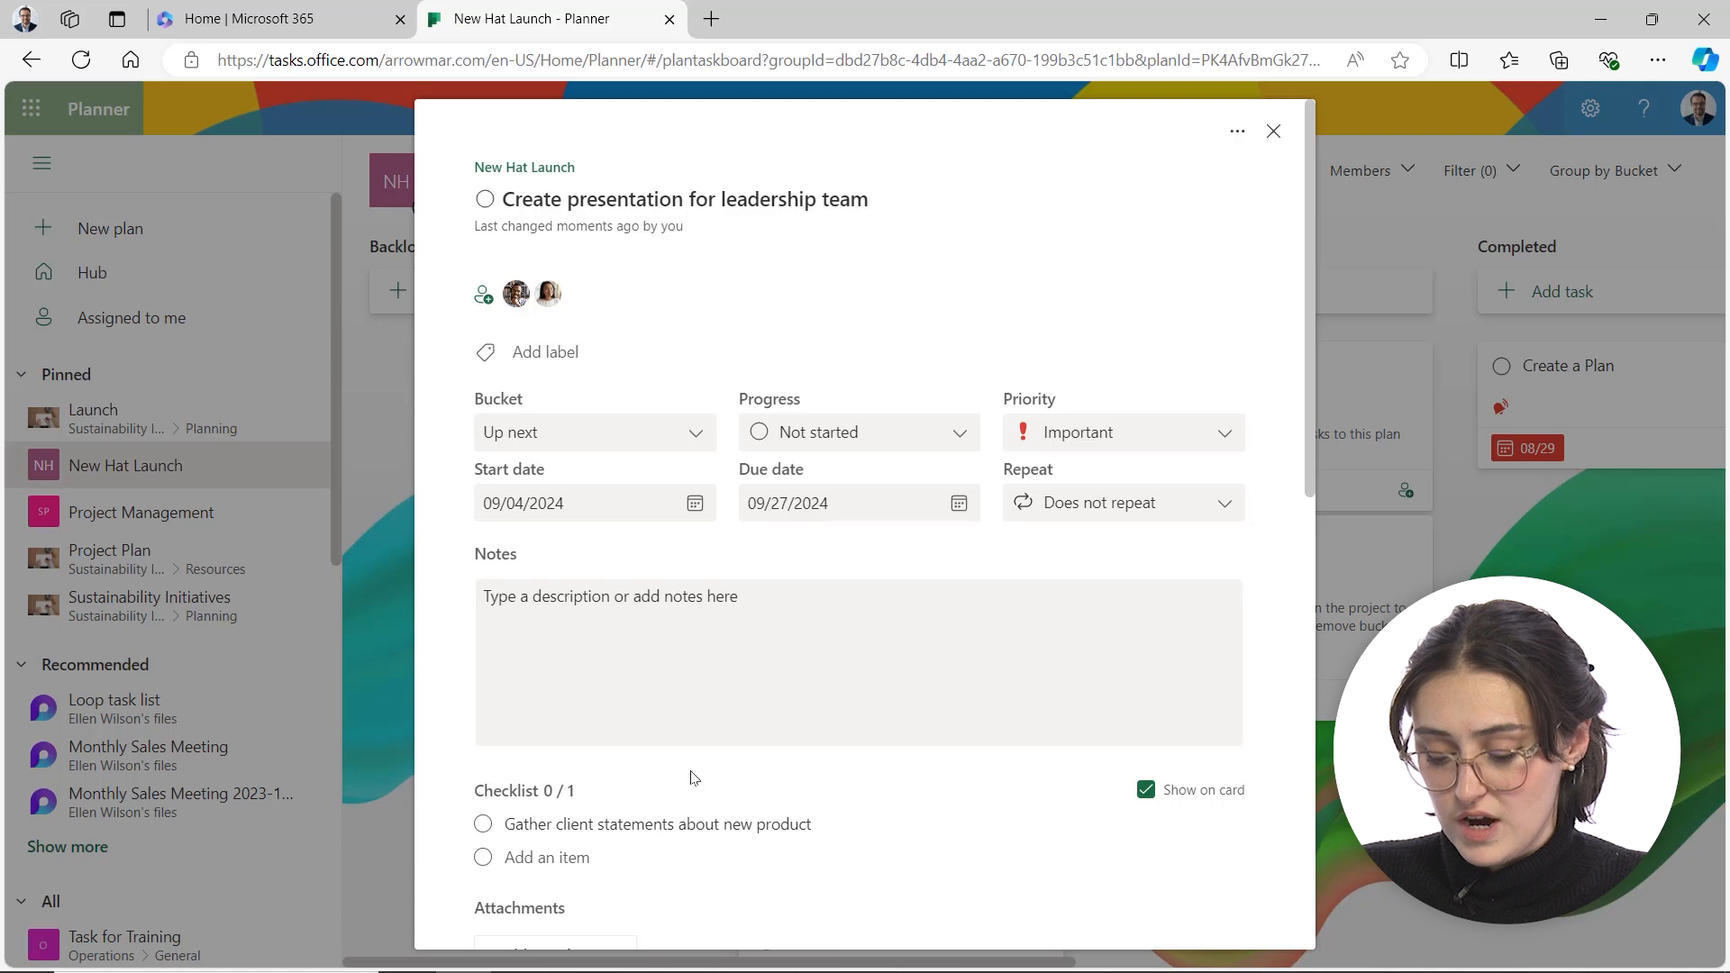
- Add the checklist items "Do new product testing" and "Work with creative team on design"
text(Do new produc)
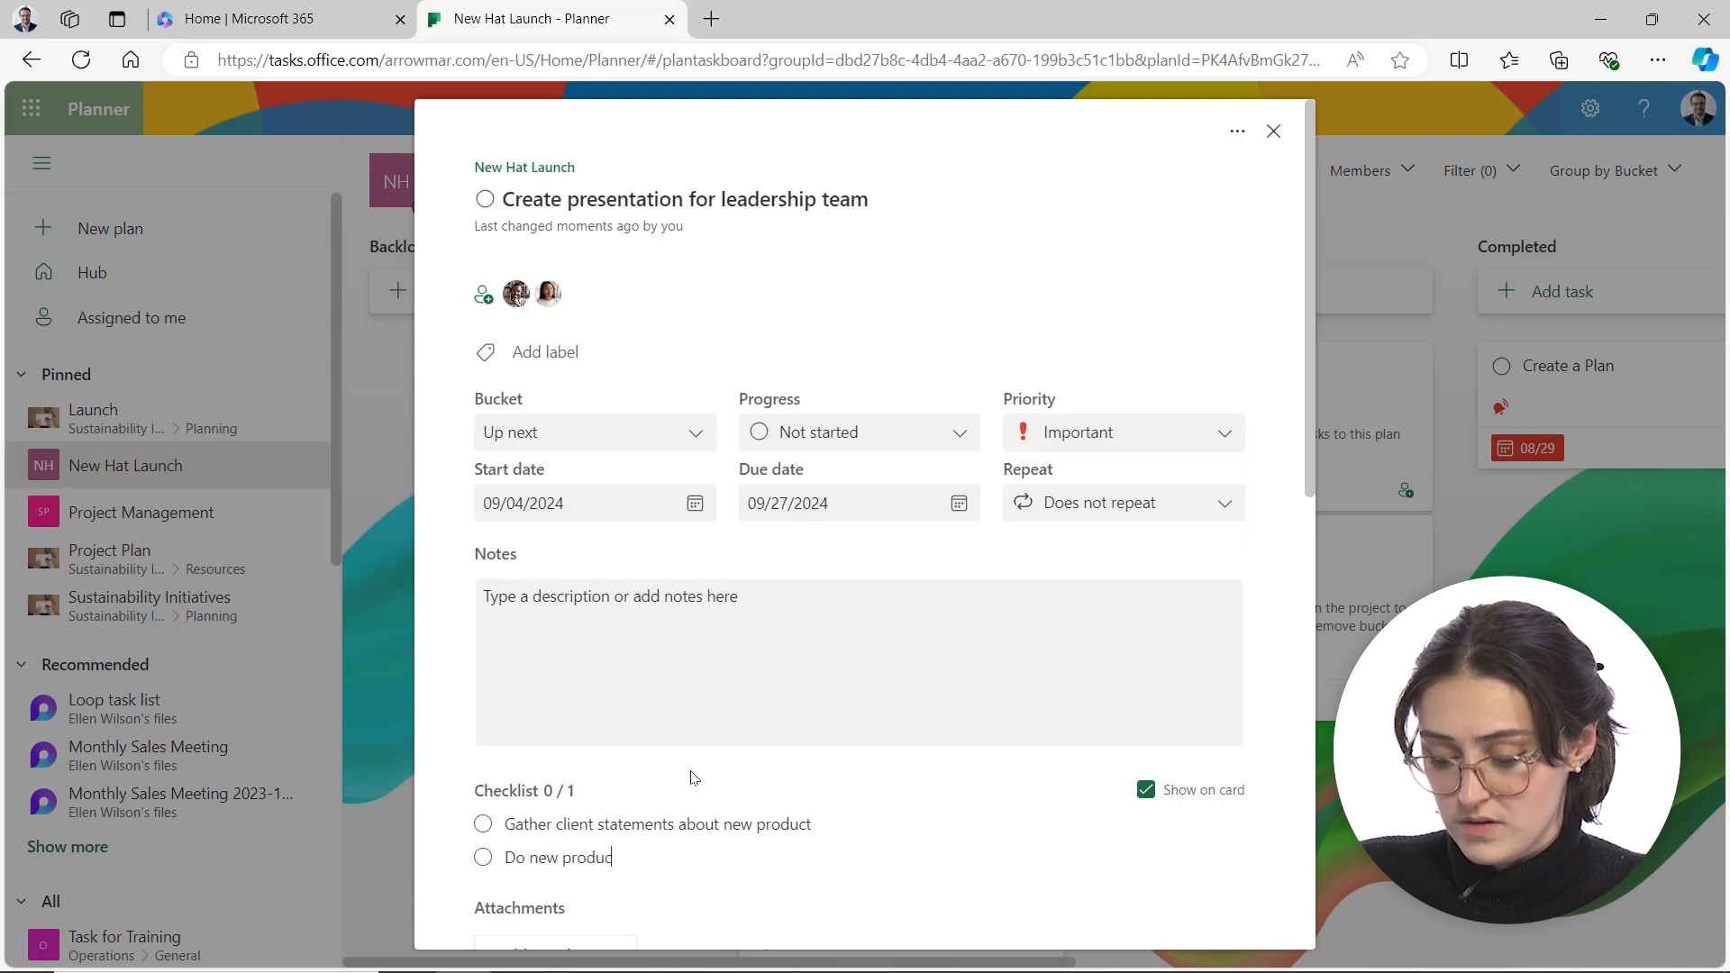
text(t testing)
key(Return)
text(Wor)
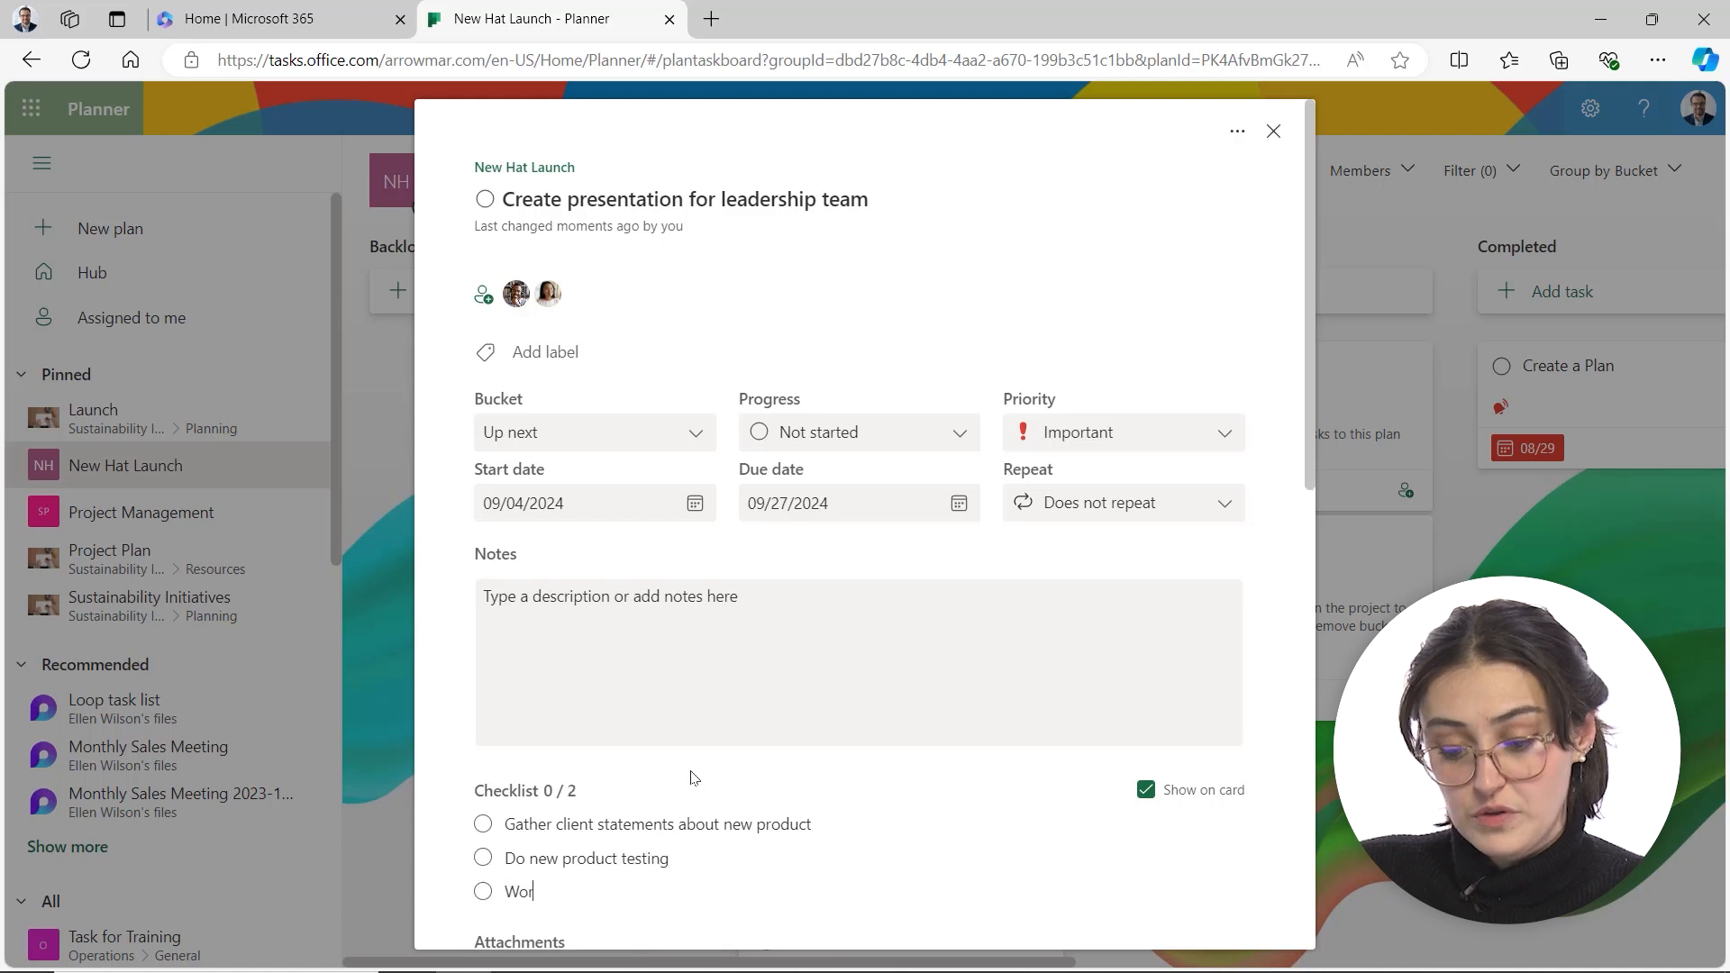
text(k with creative team on design)
key(Return)
- Add the checklist item "Get images from creative" to the presentation task
text(GE)
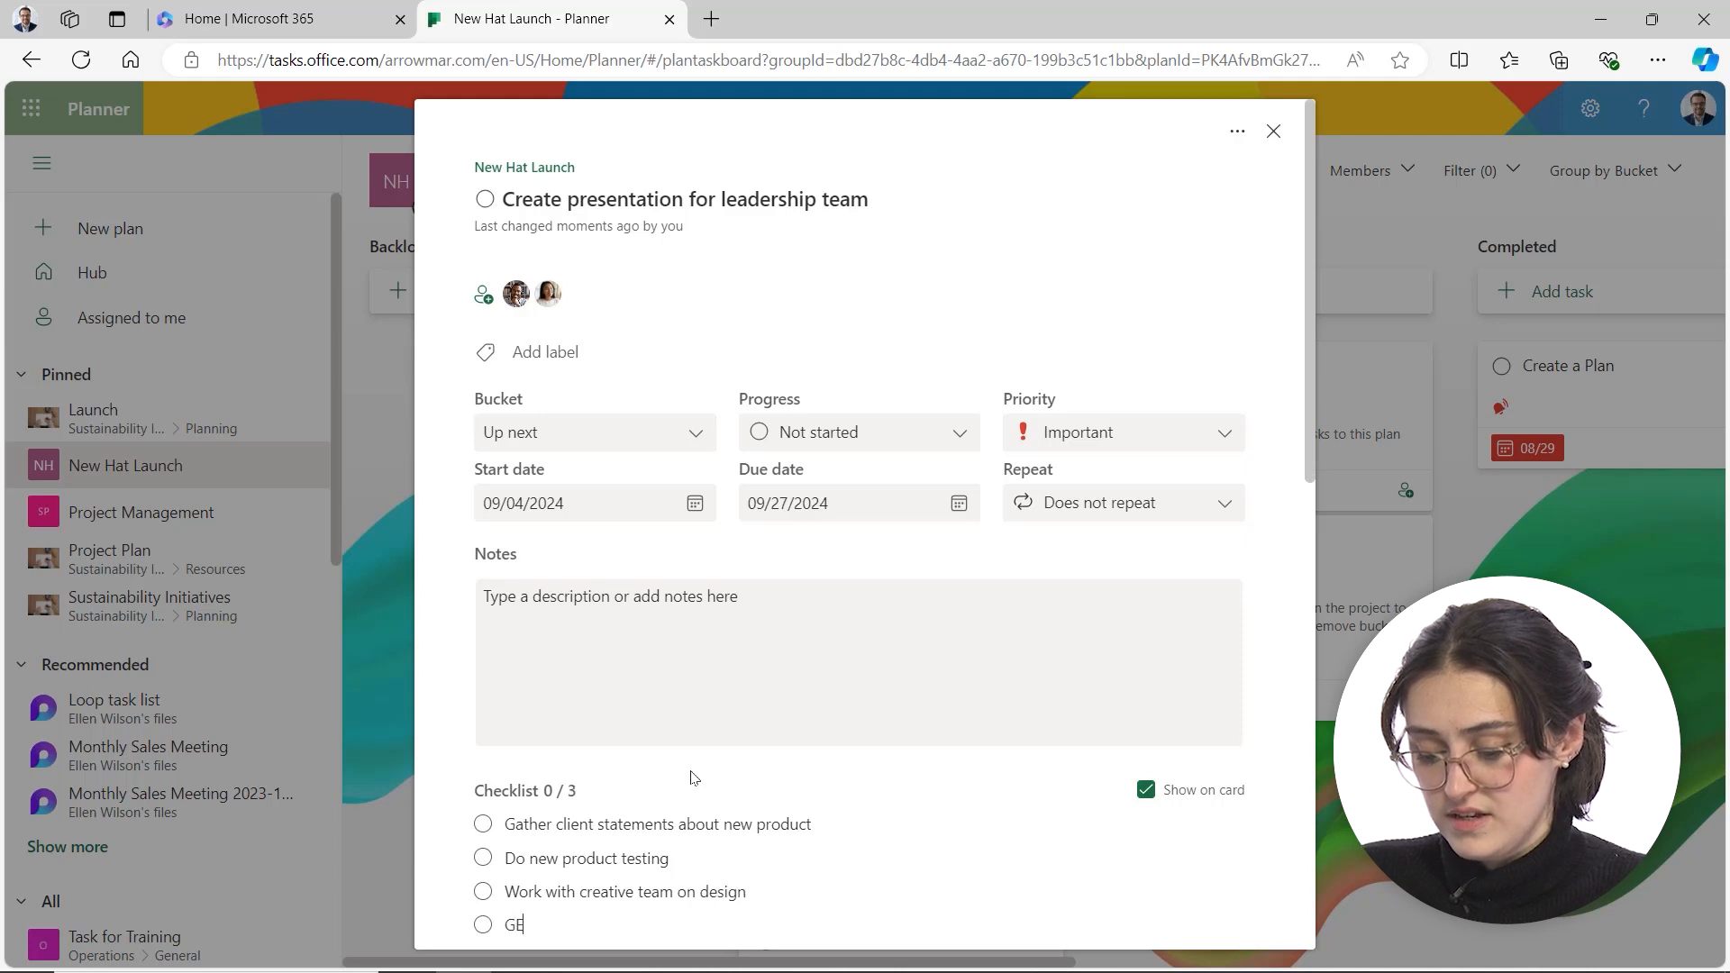
text(t images from c)
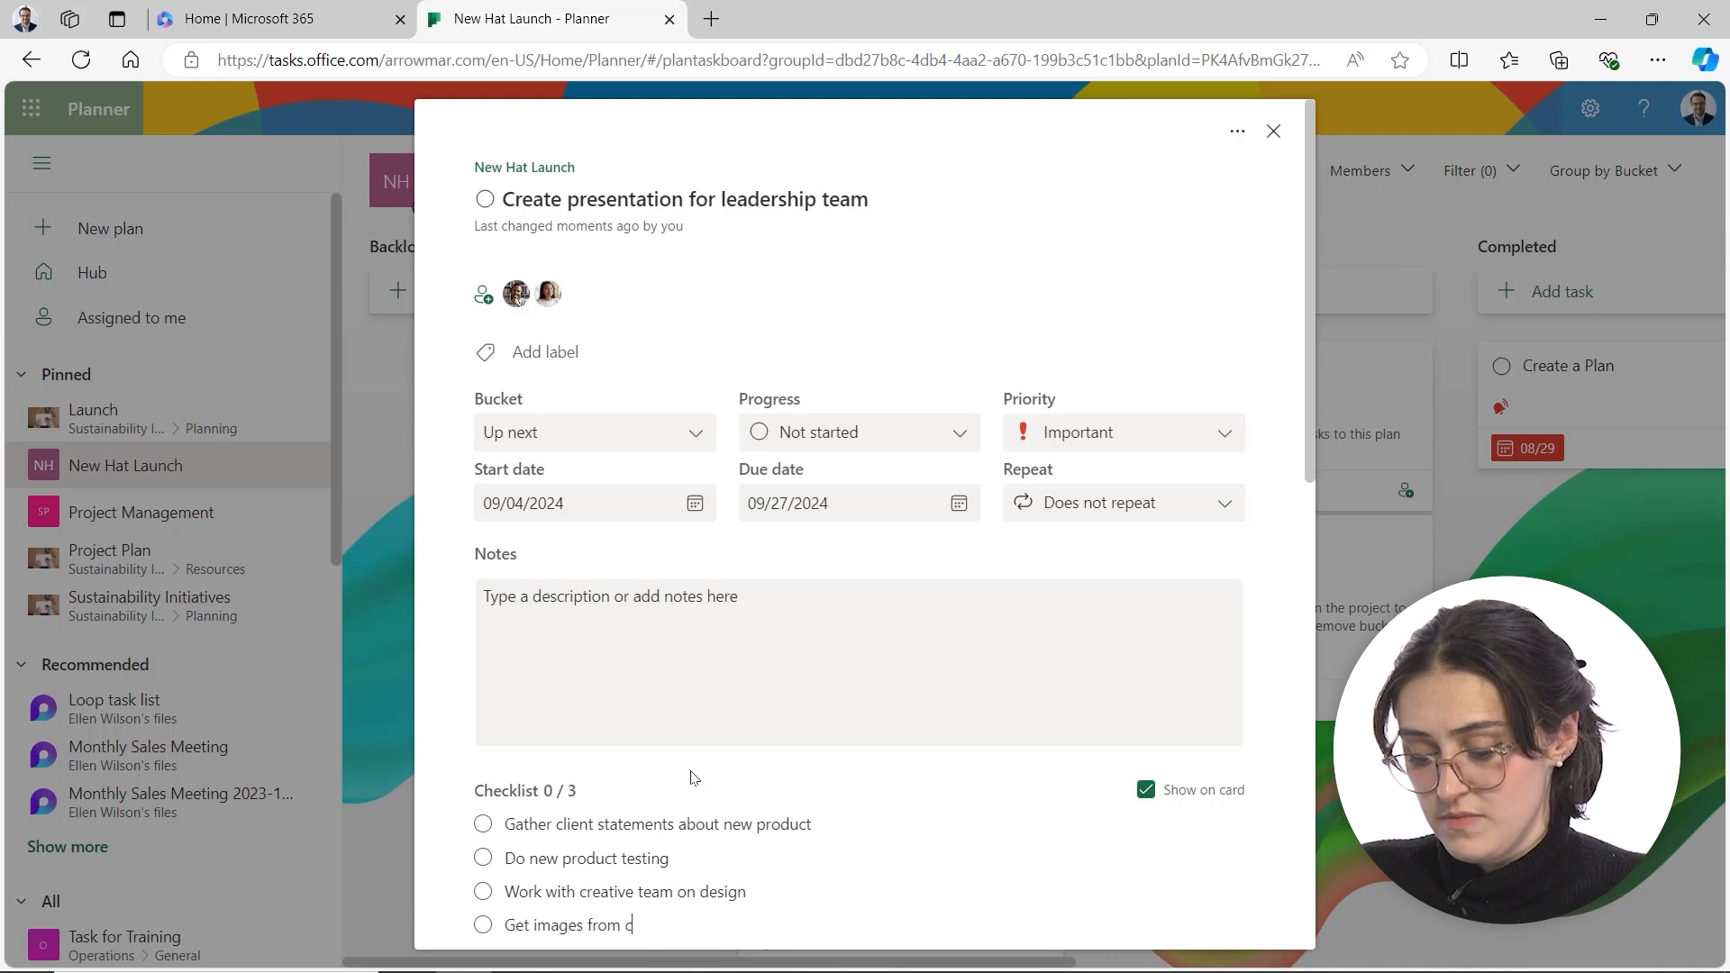
text(reative)
key(Return)
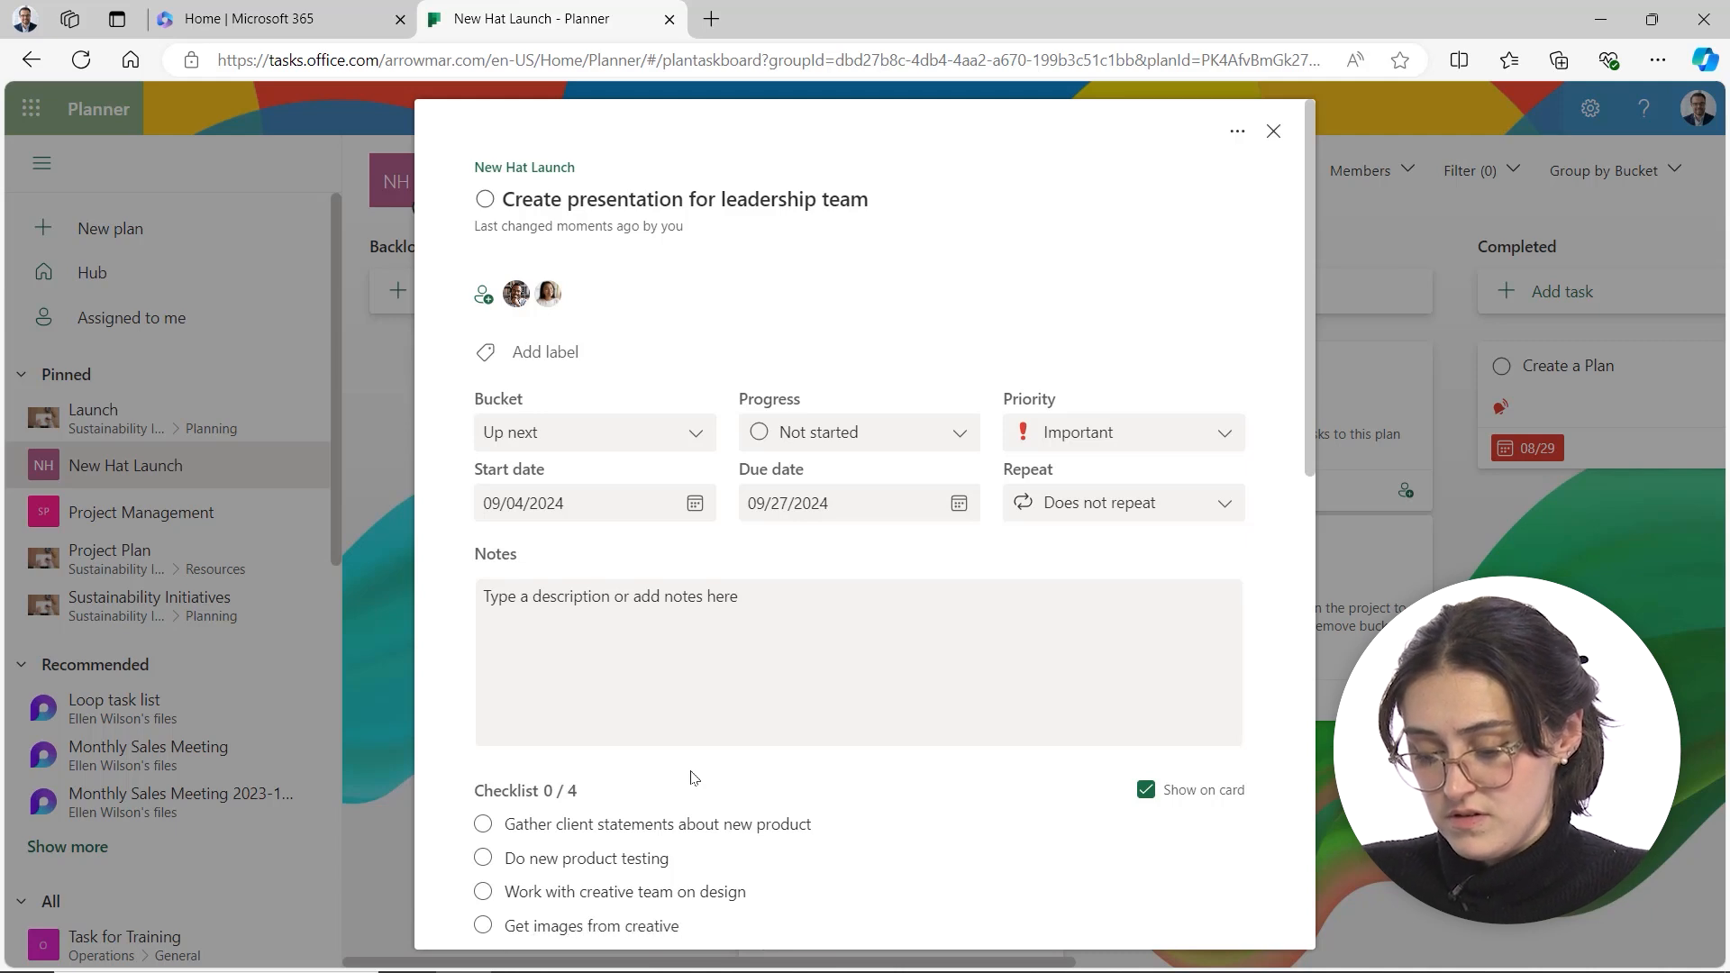
- Add "Get marketing plan slide from marketing" as the last item of the task's checklist
text(Working wi)
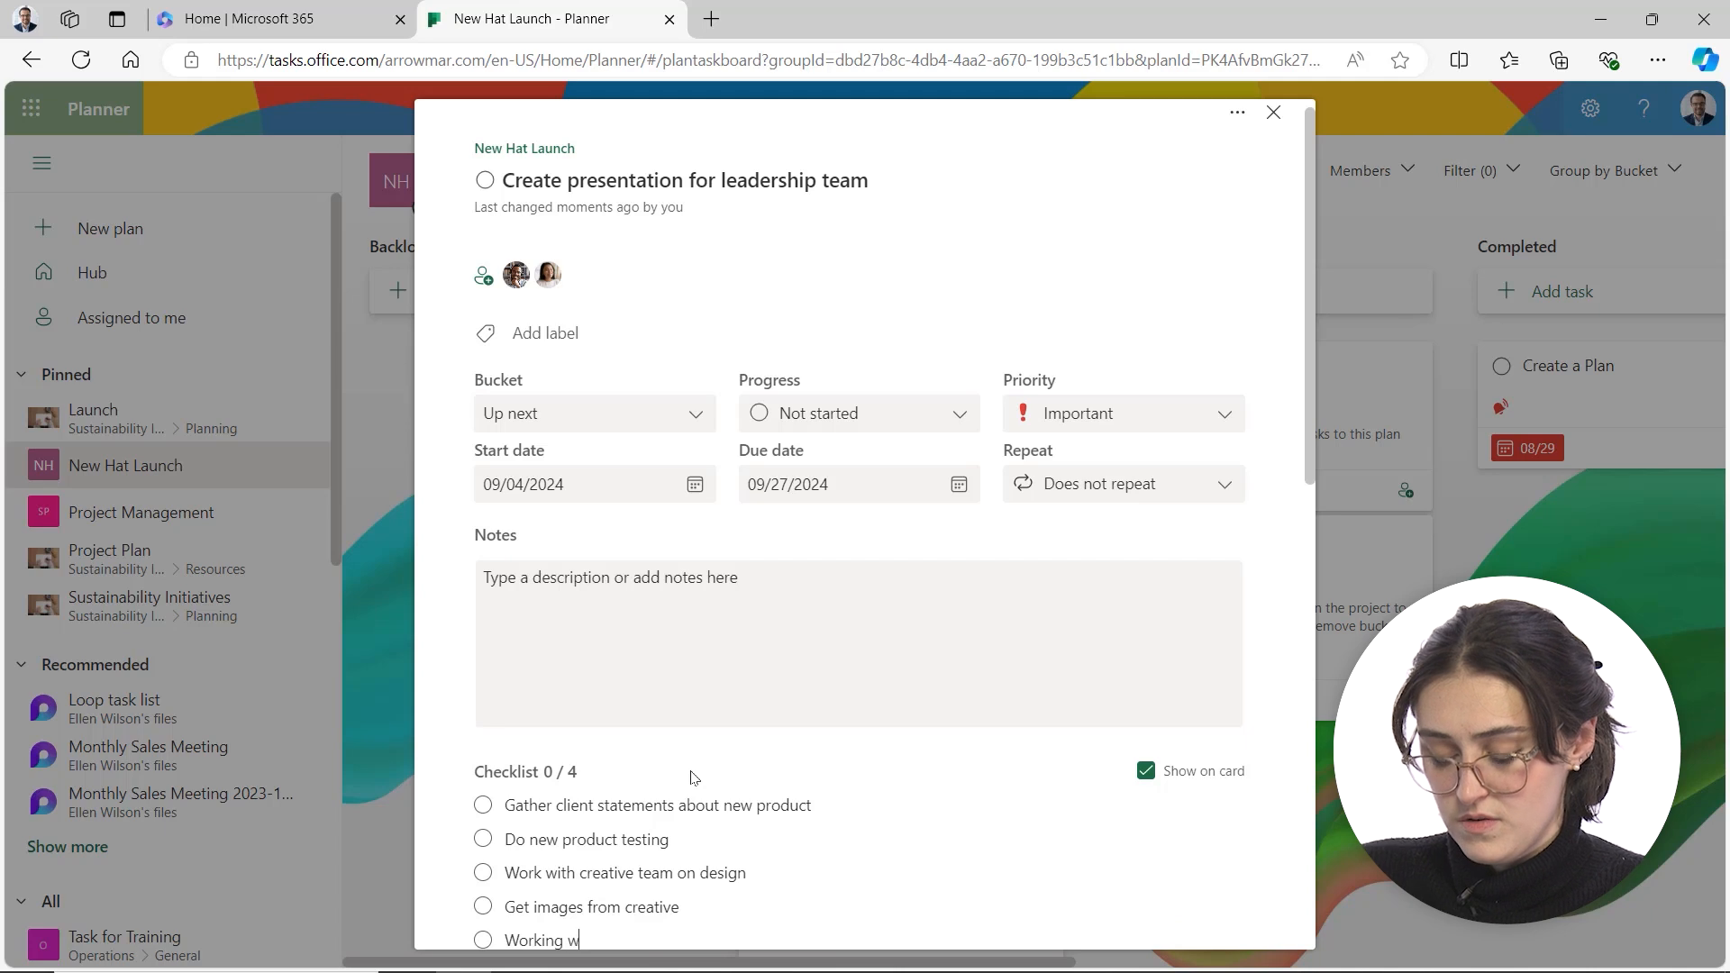
key(BackSpace)
key(BackSpace)
key(BackSpace)
text(Get marketing plan s)
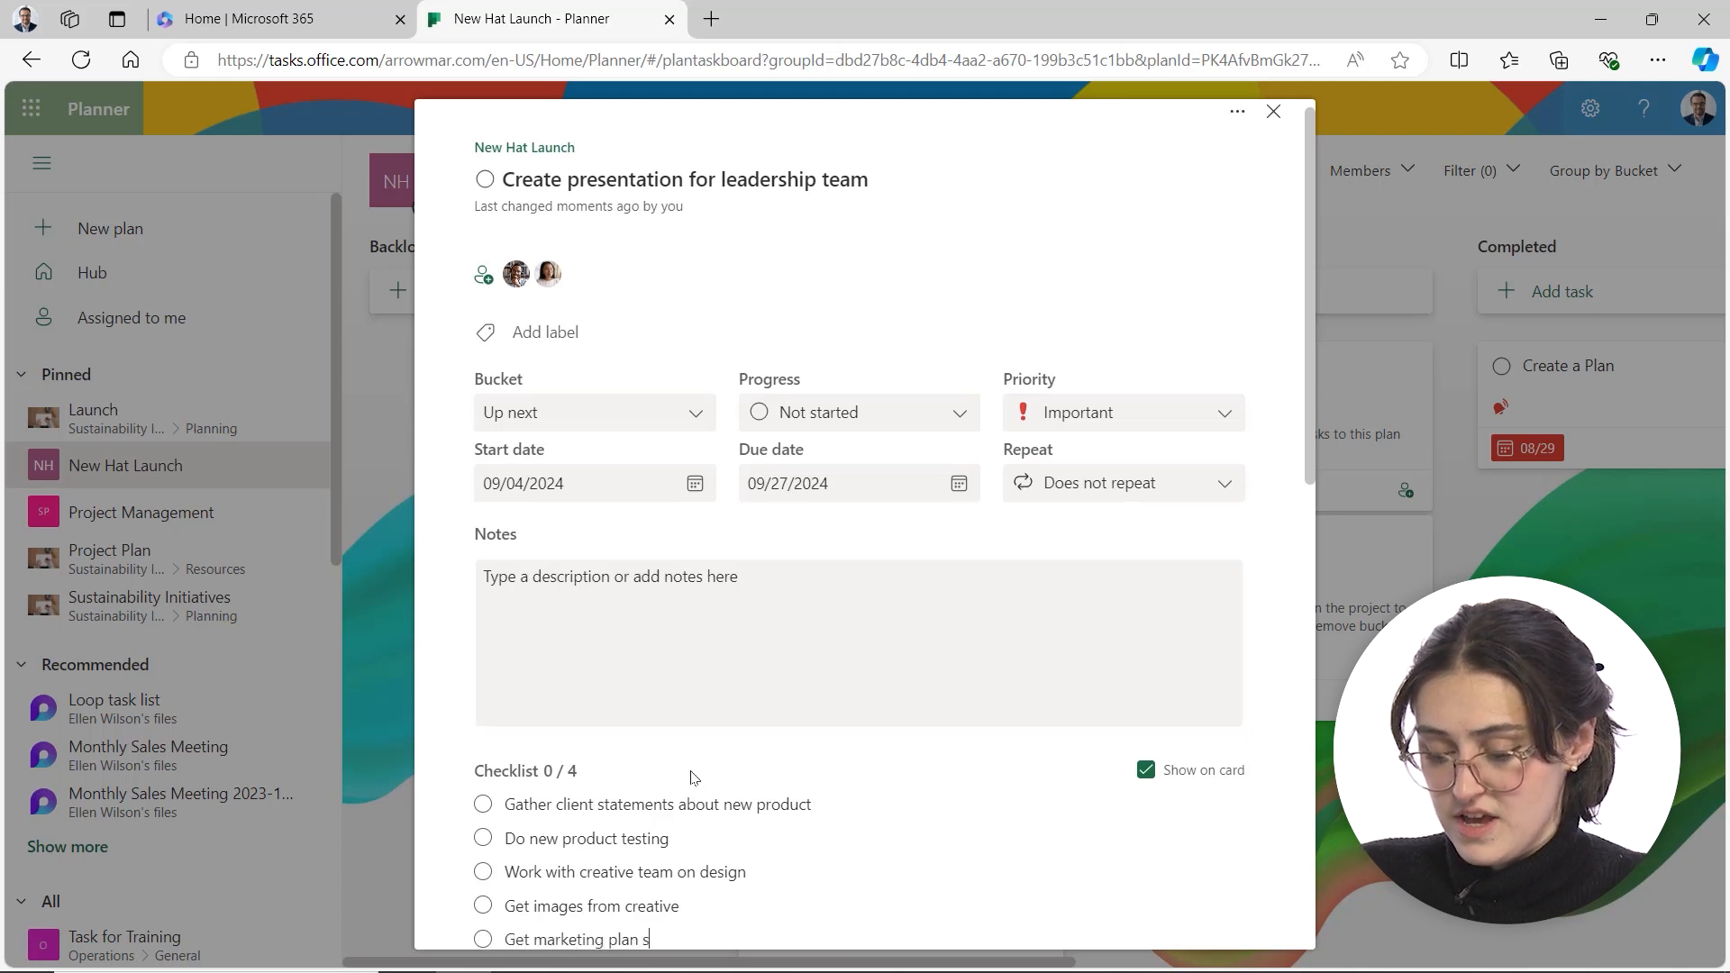
text(lide from mak)
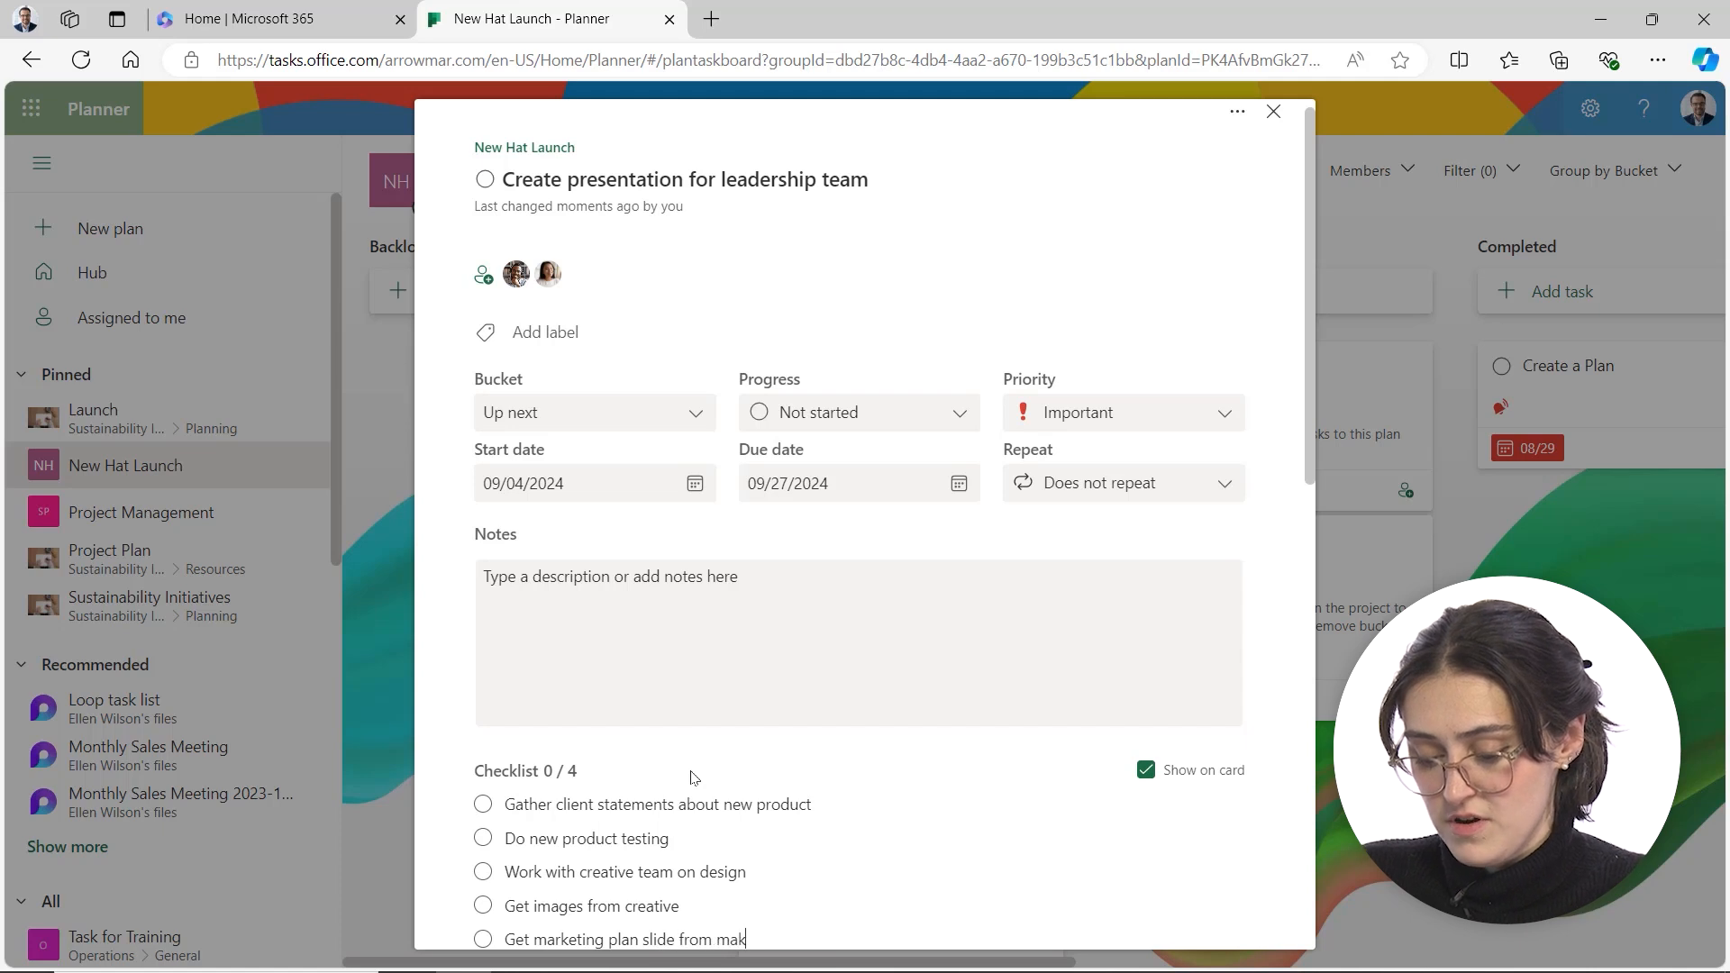
key(BackSpace)
text(rketing)
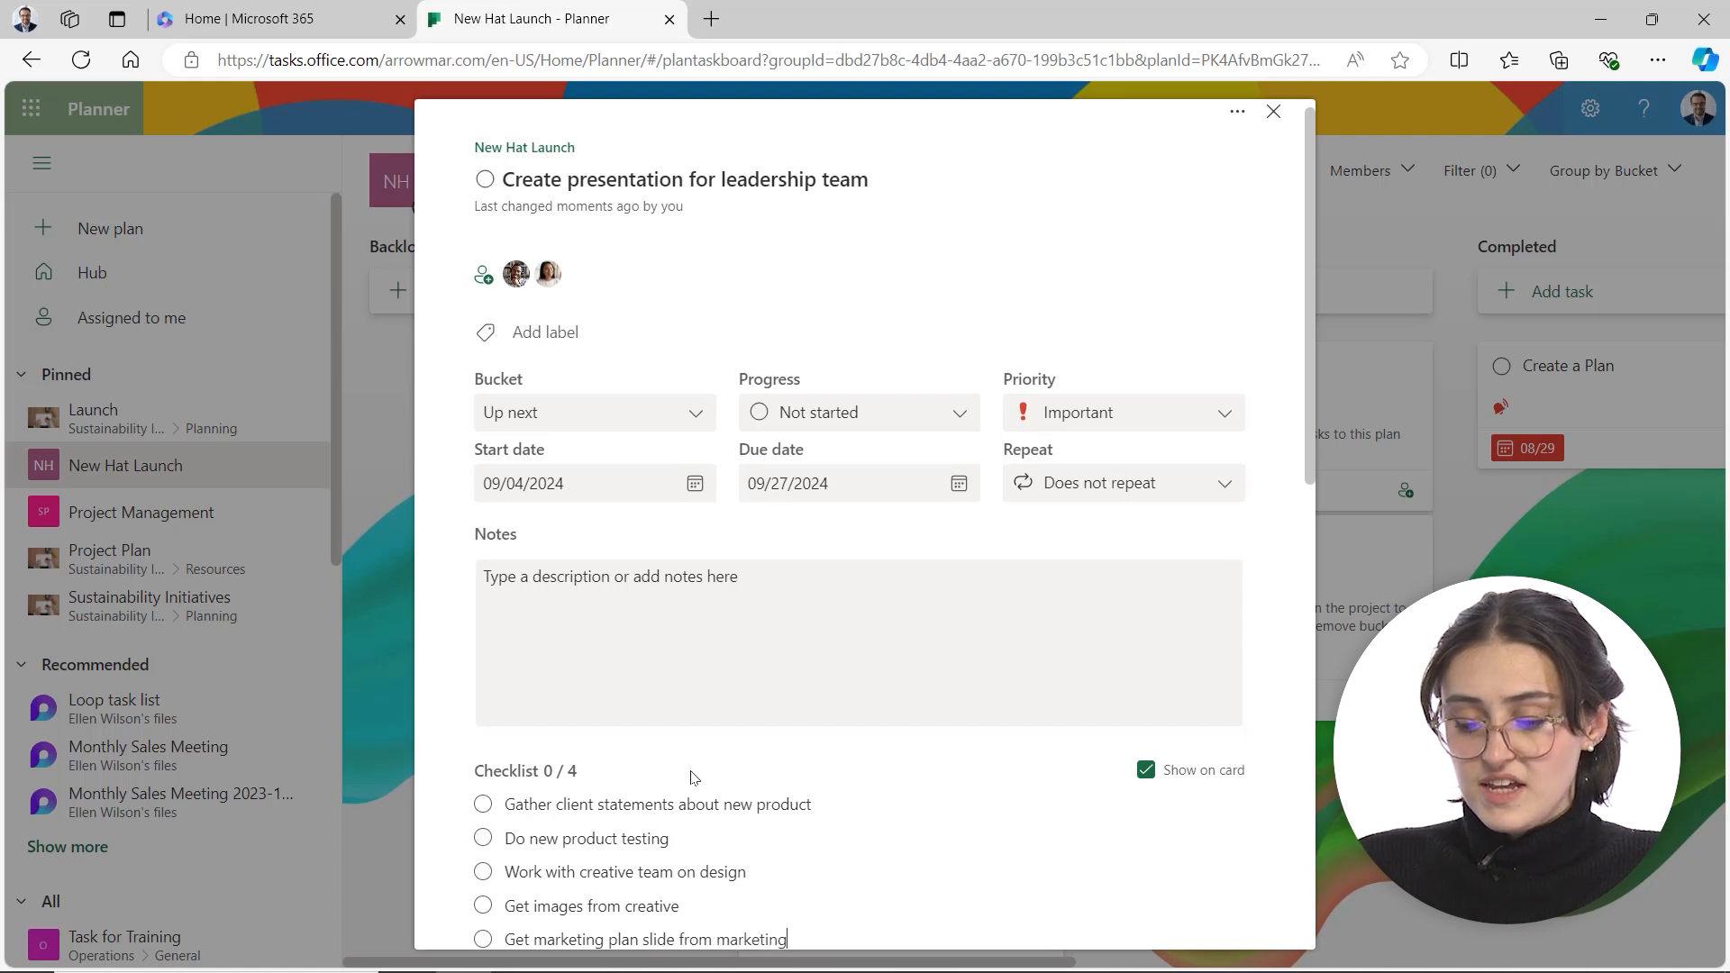
key(Return)
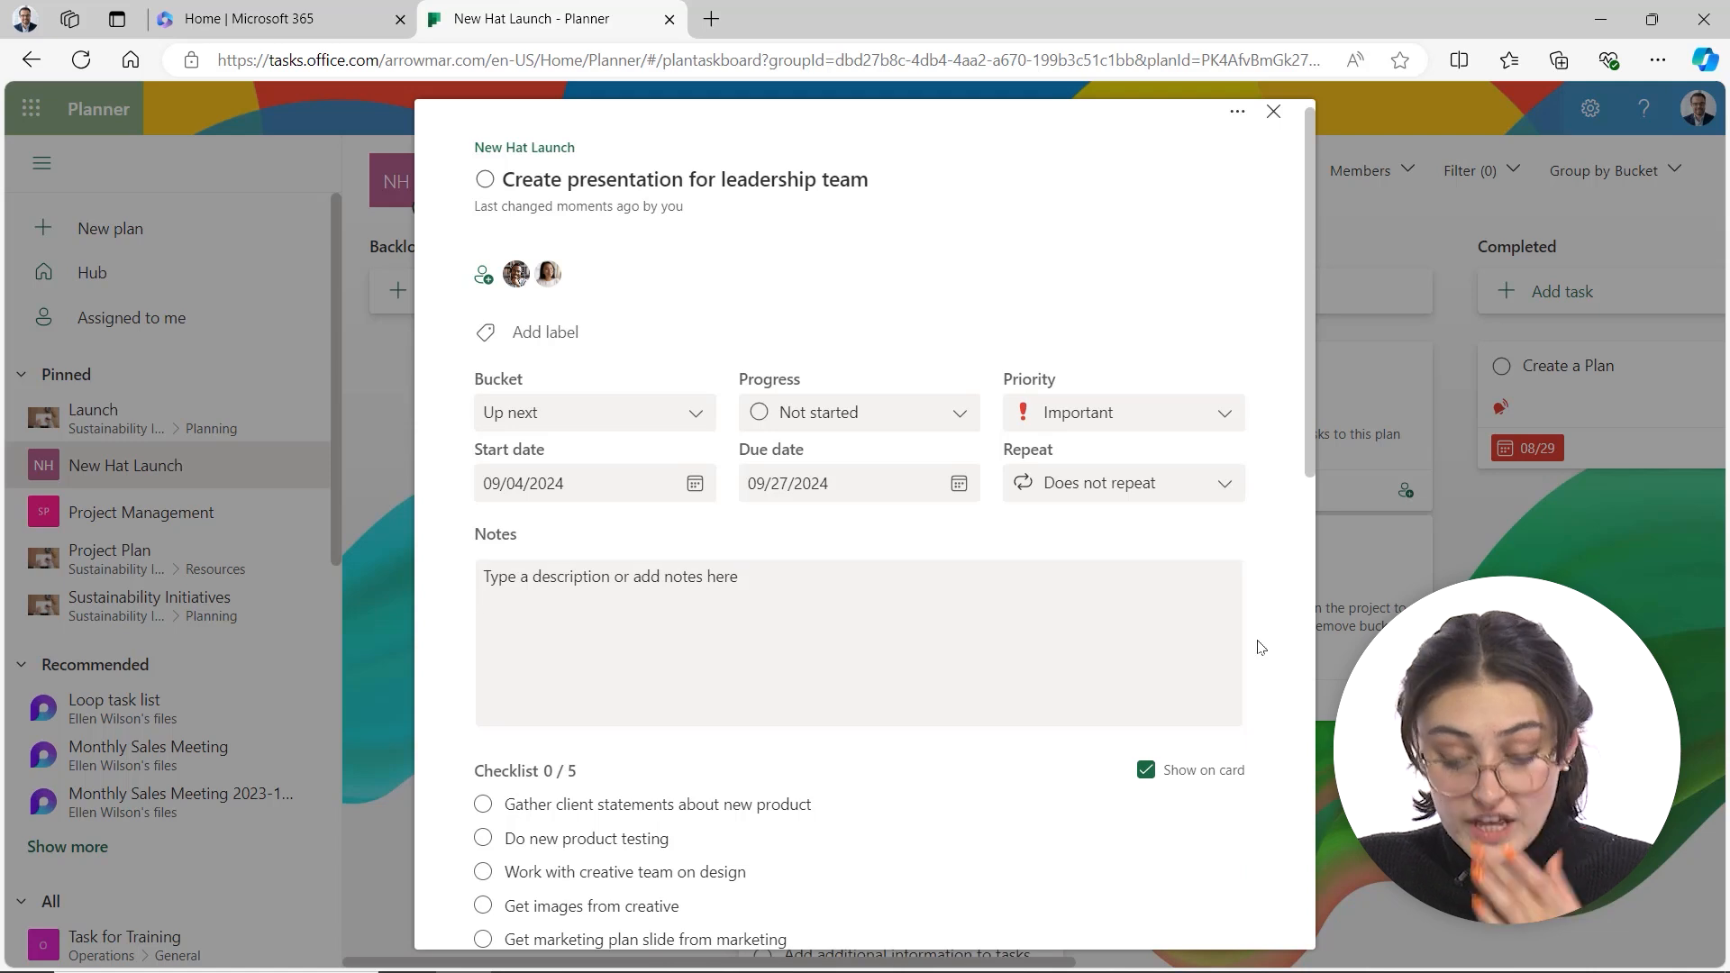
- Review the presentation task's checklist, attachment and comment sections and its suggested attachments
scroll(1258, 646, down, 3)
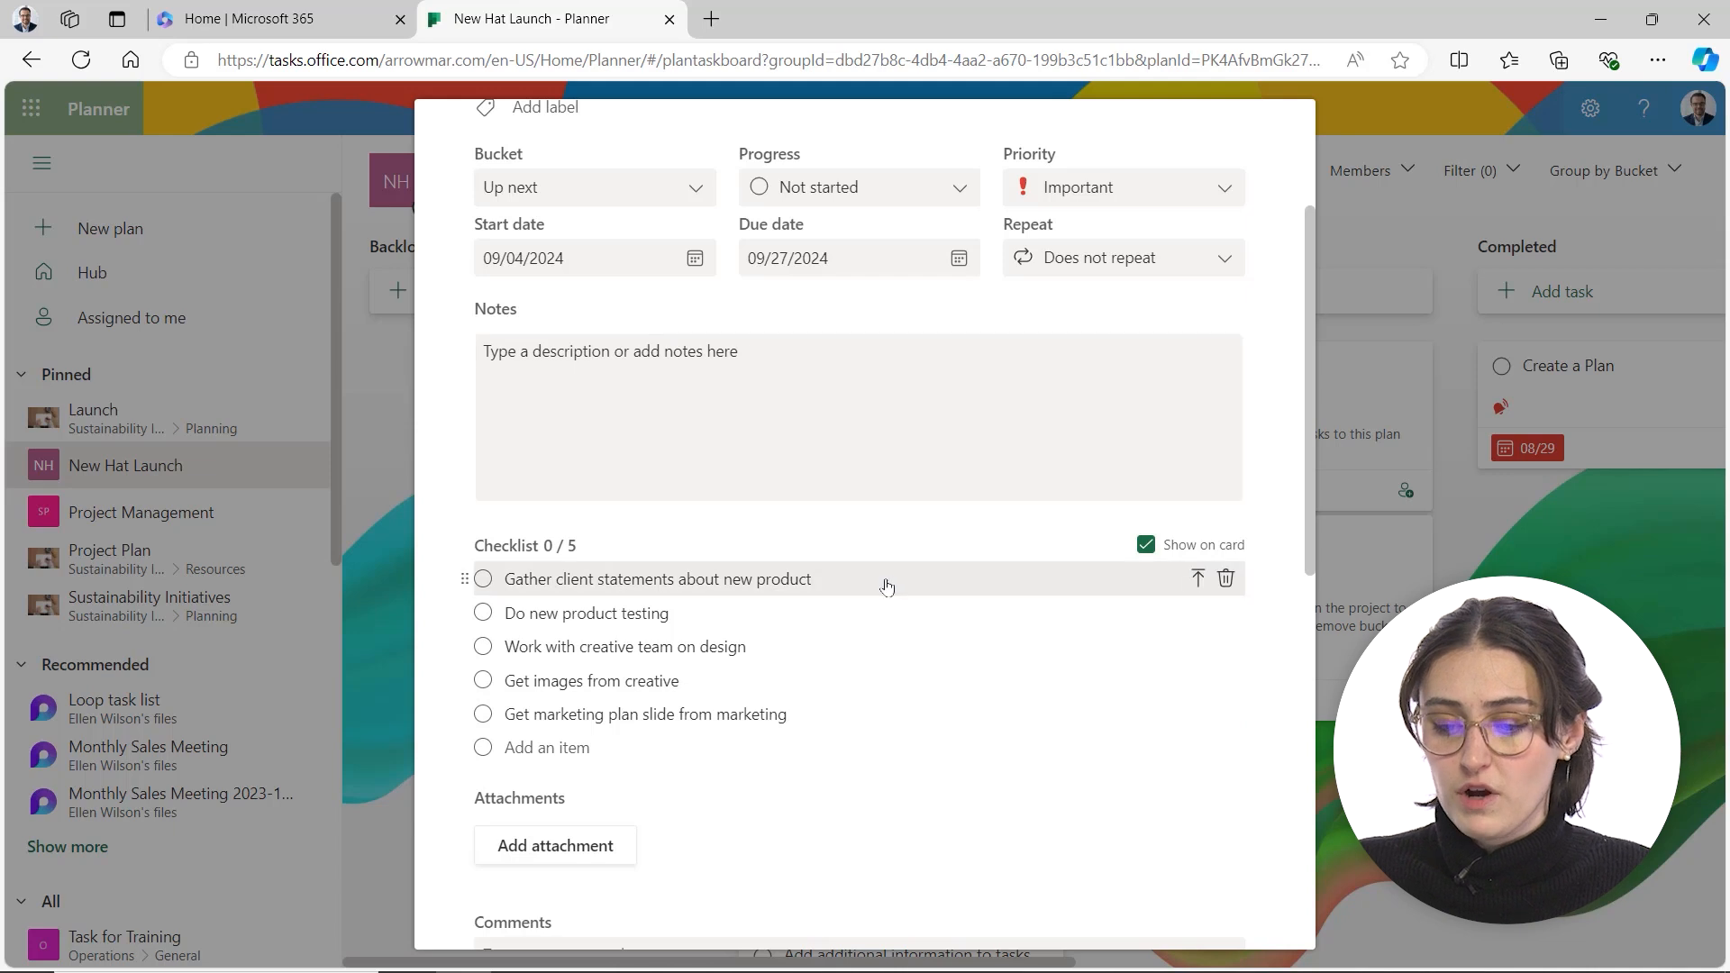
scroll(879, 587, down, 5)
scroll(783, 710, down, 2)
scroll(783, 710, up, 2)
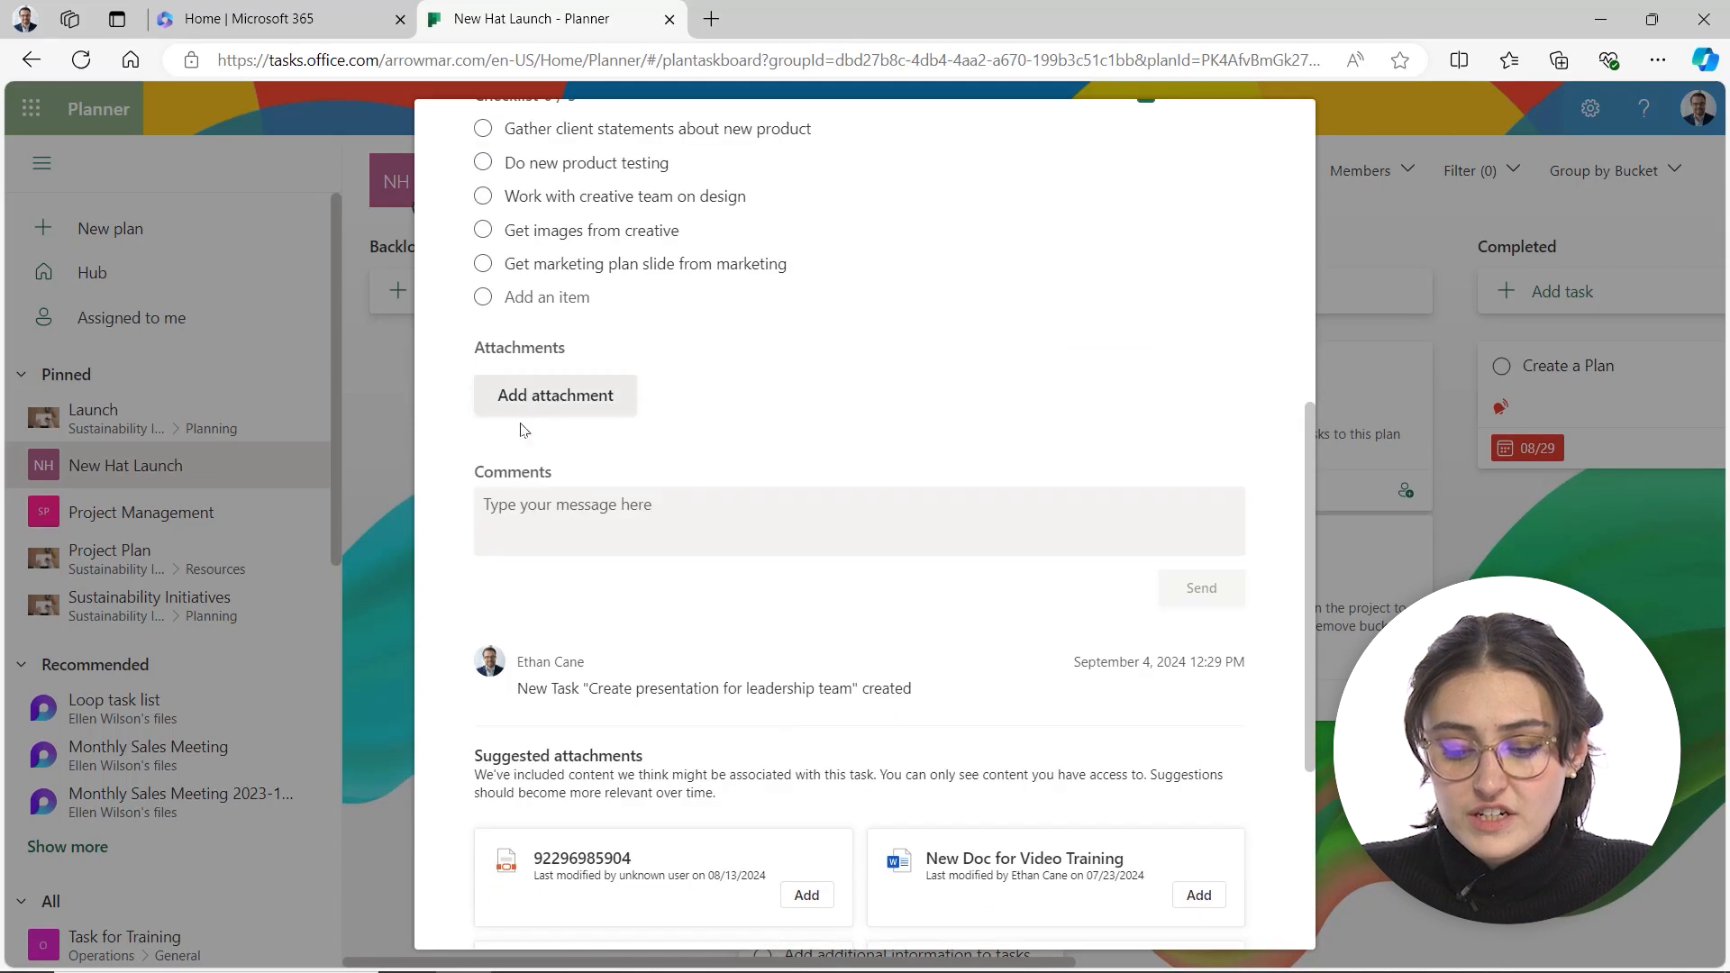
scroll(814, 374, down, 5)
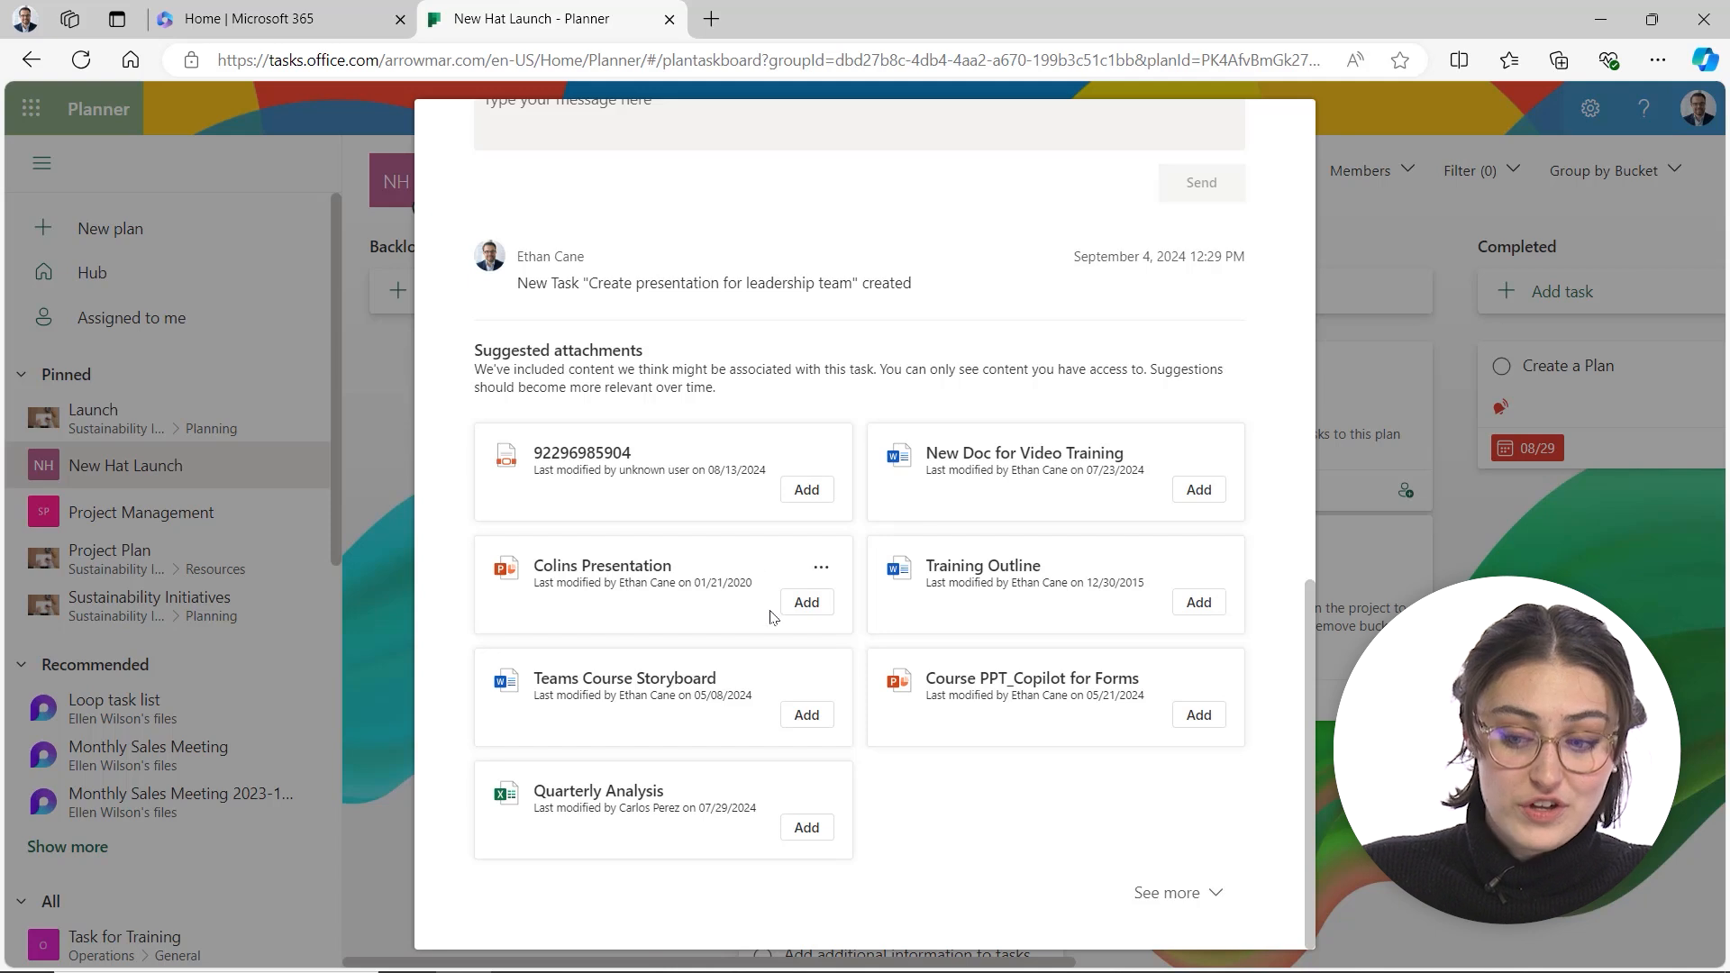
scroll(770, 618, up, 1)
scroll(770, 618, up, 5)
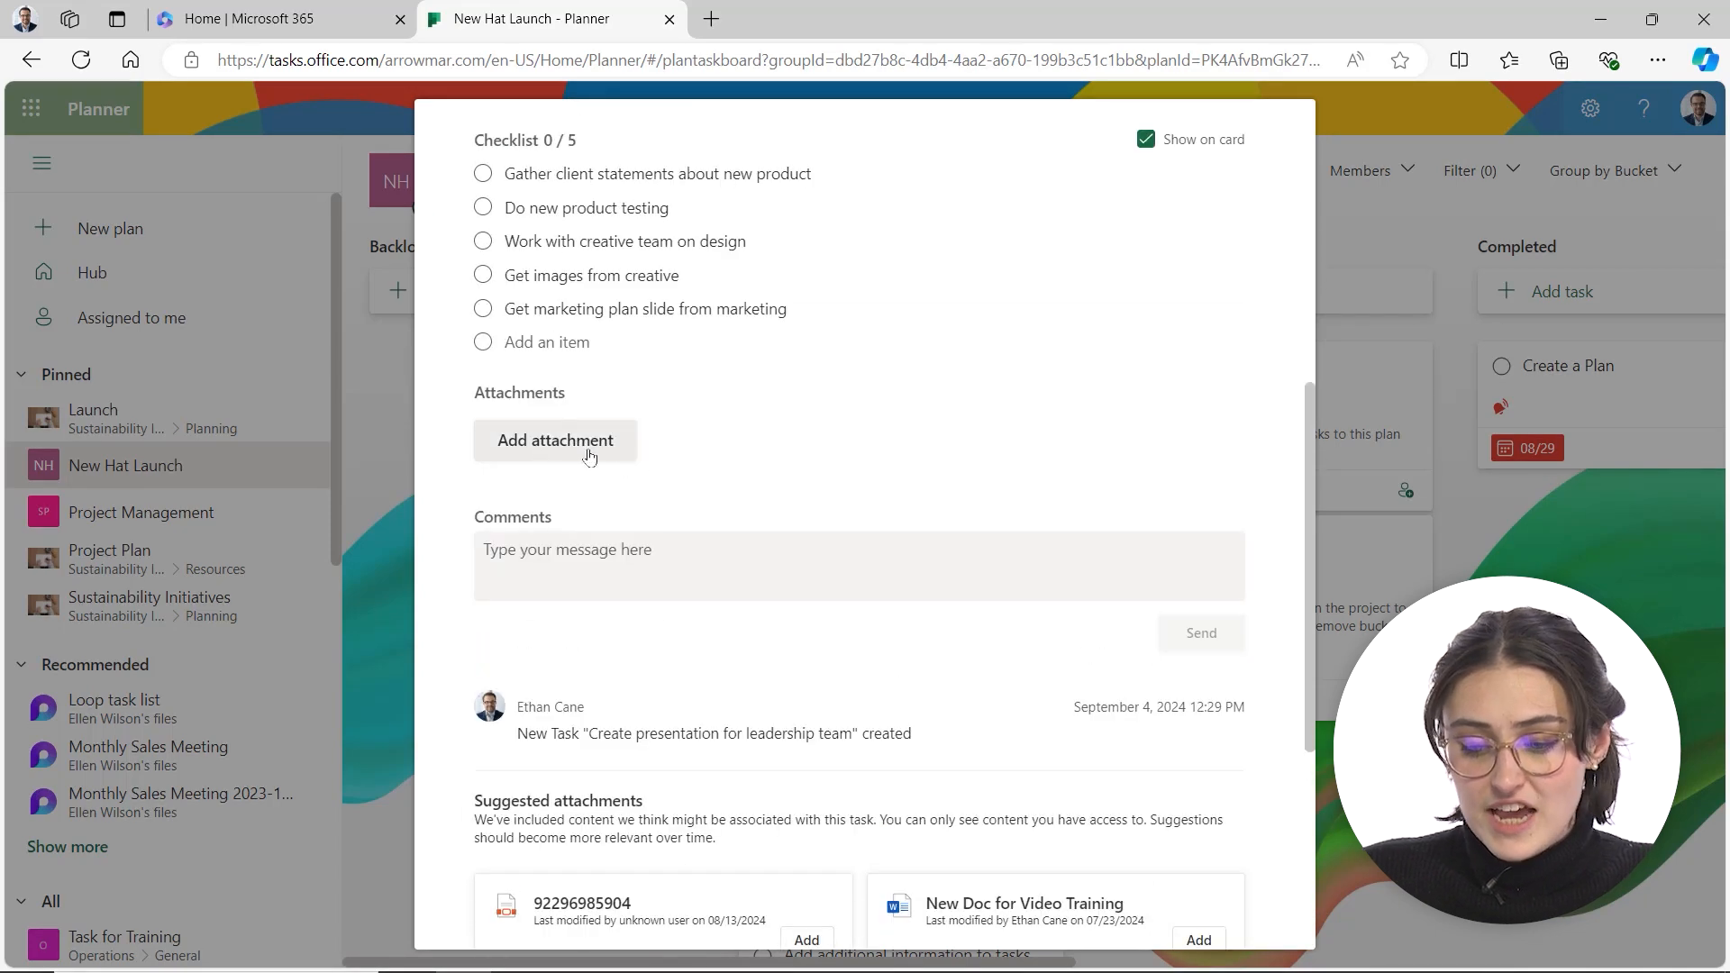
scroll(714, 574, down, 3)
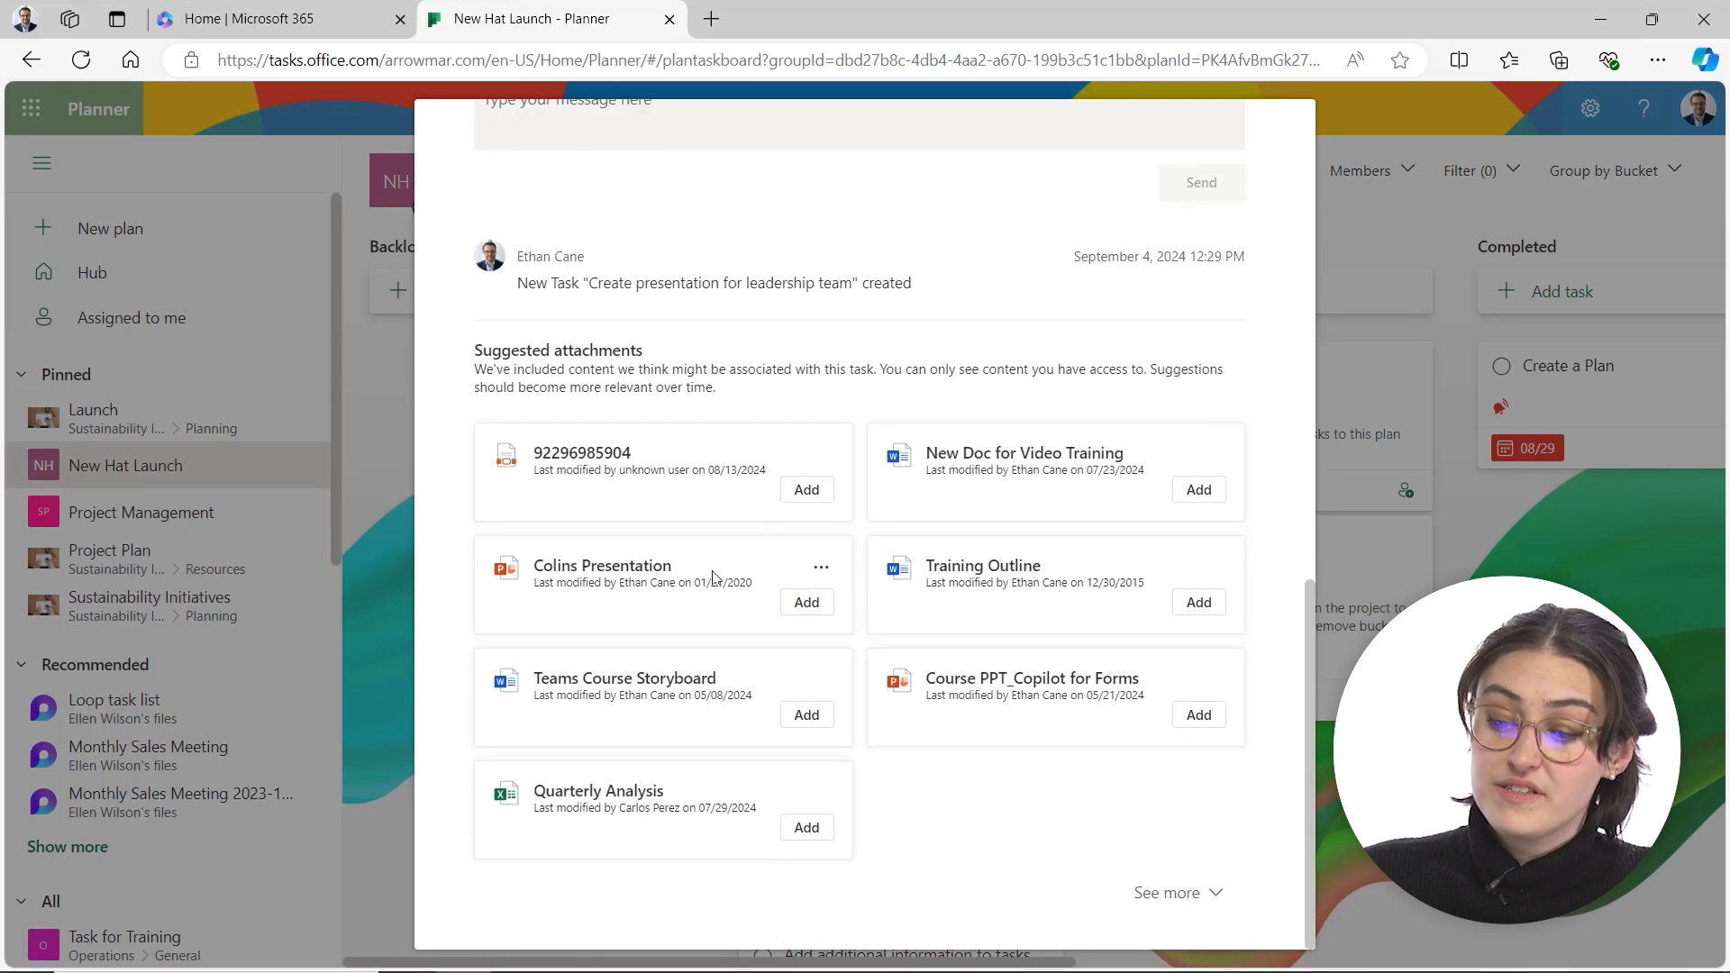
scroll(707, 565, up, 10)
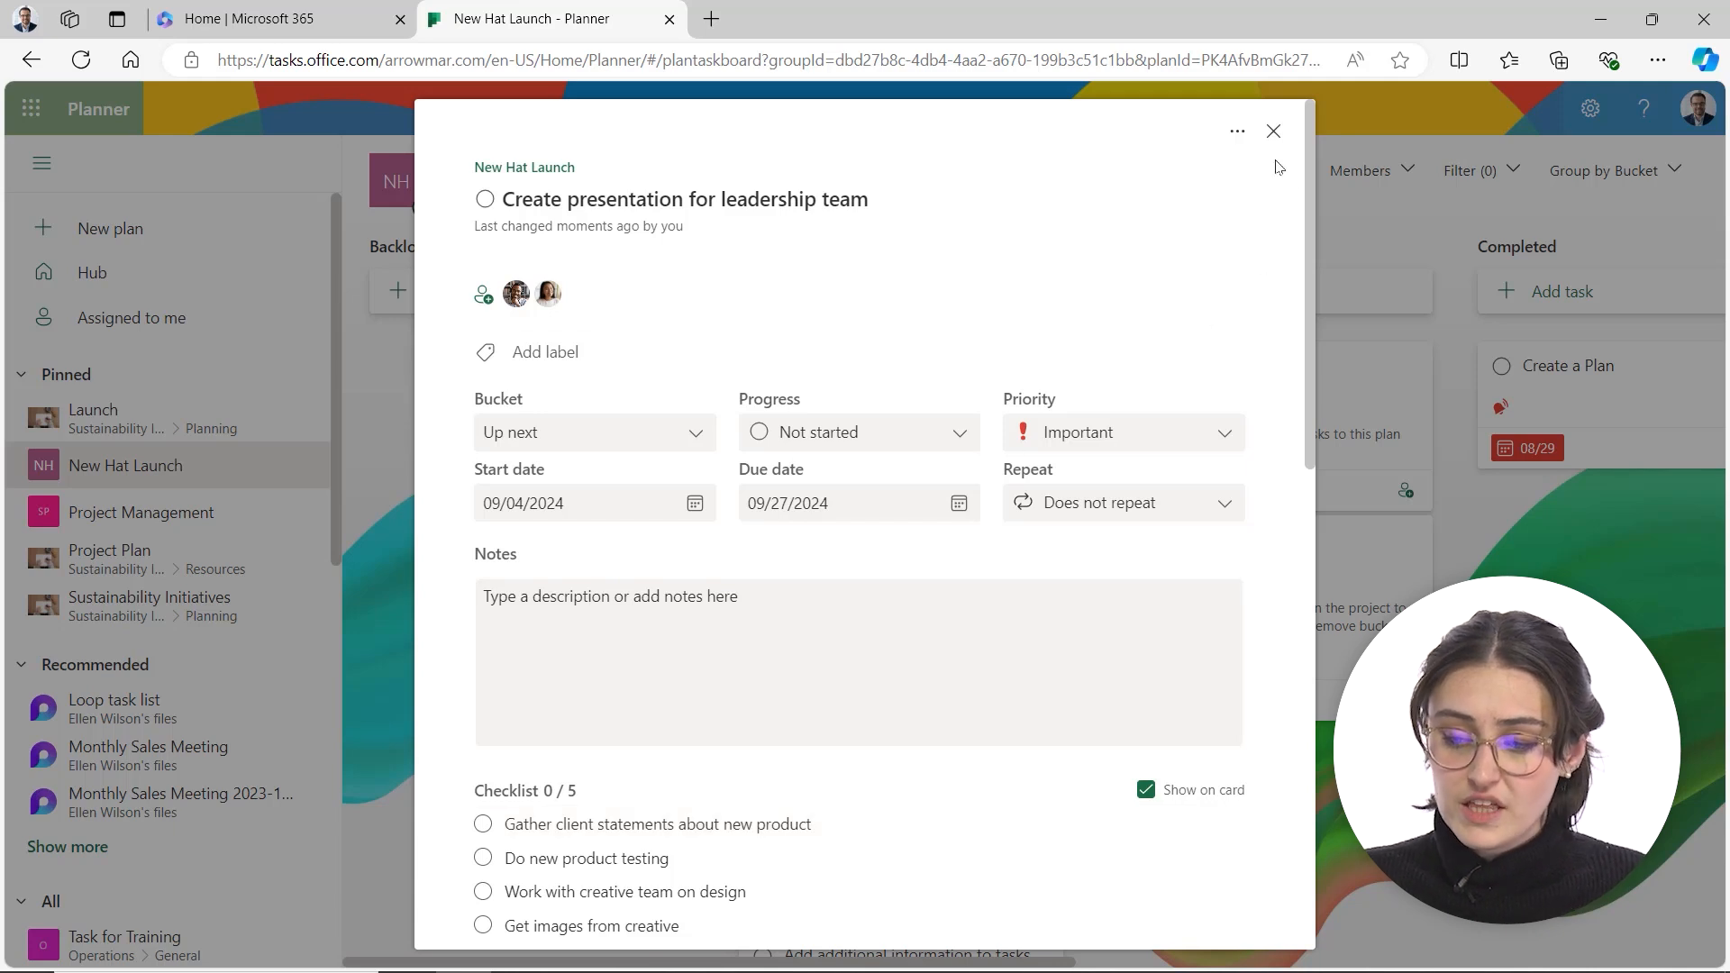
- Close the task's details and check off "Gather client statements about new product" on its board card
click(1273, 132)
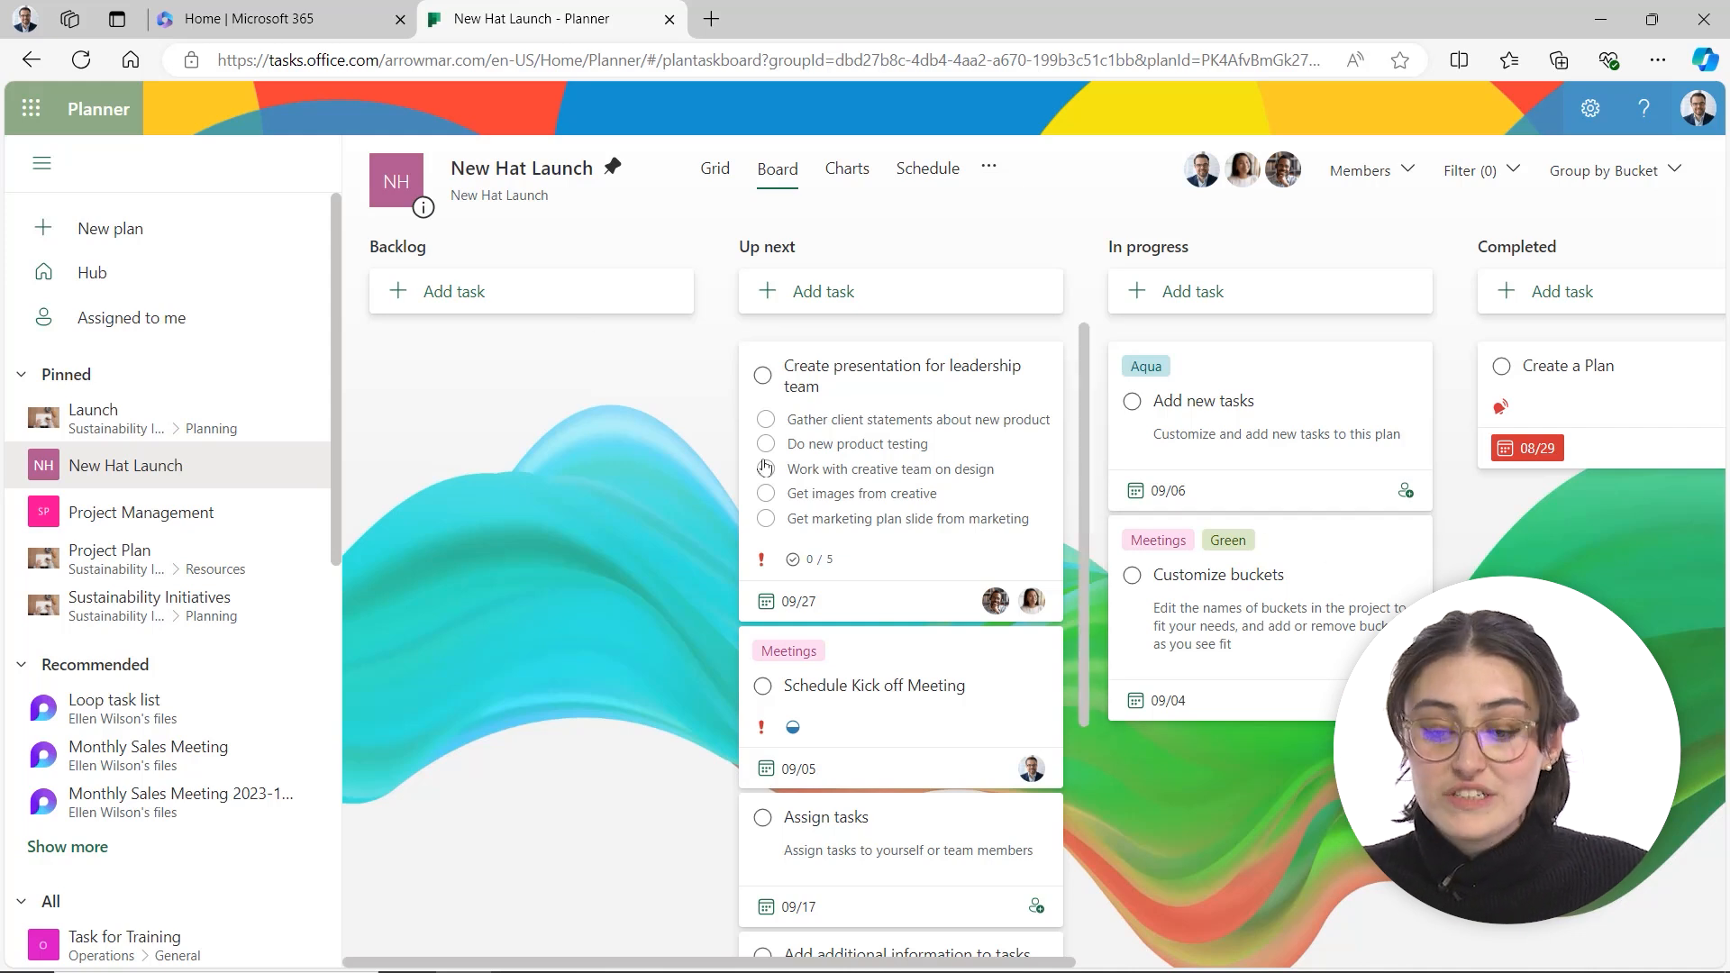
click(765, 419)
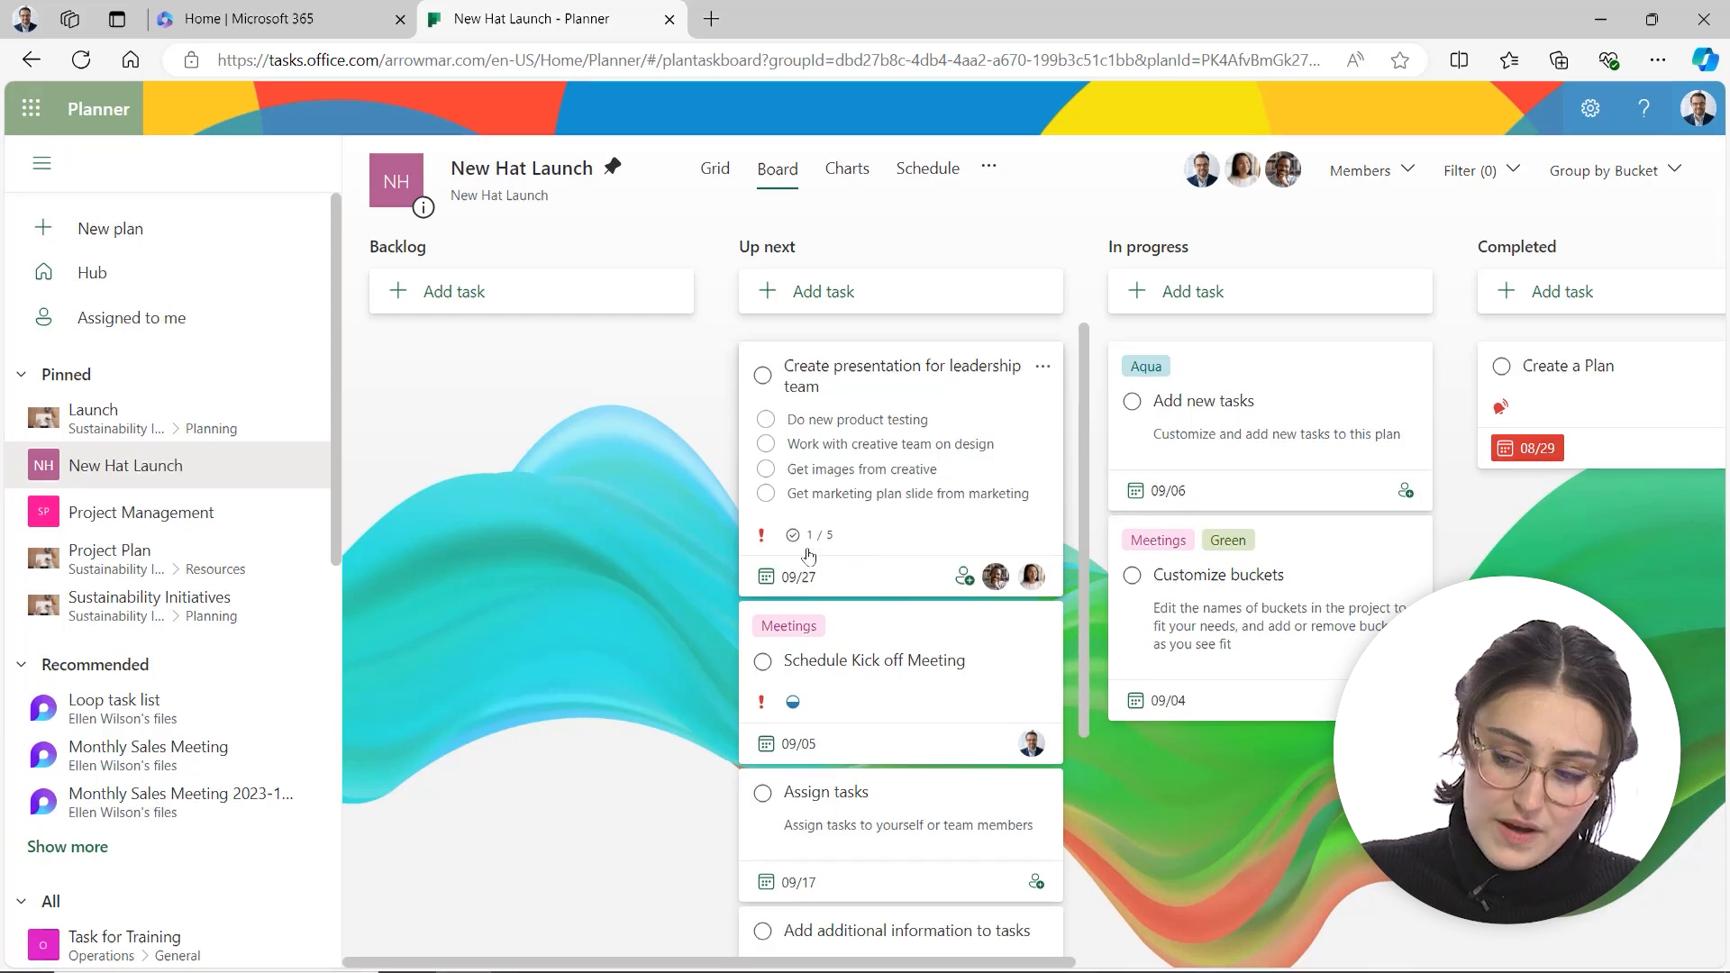
- Mark the Create a Plan task as complete, and expand and collapse the completed tasks list in its bucket
click(1501, 366)
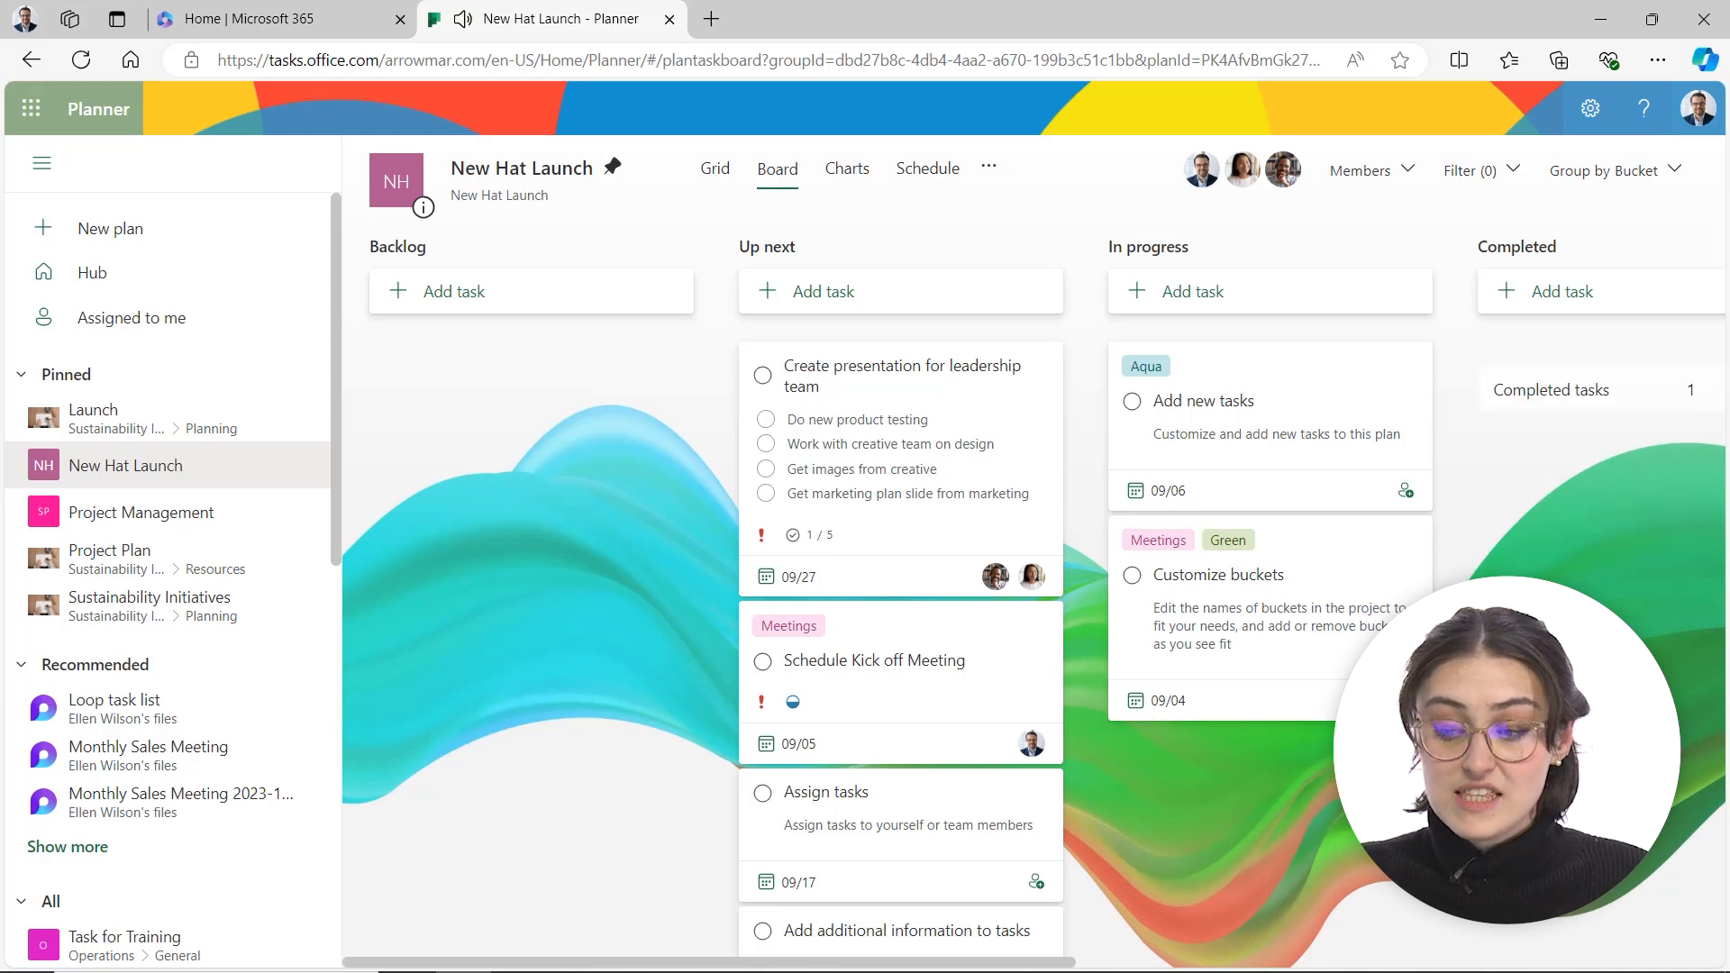
click(1586, 400)
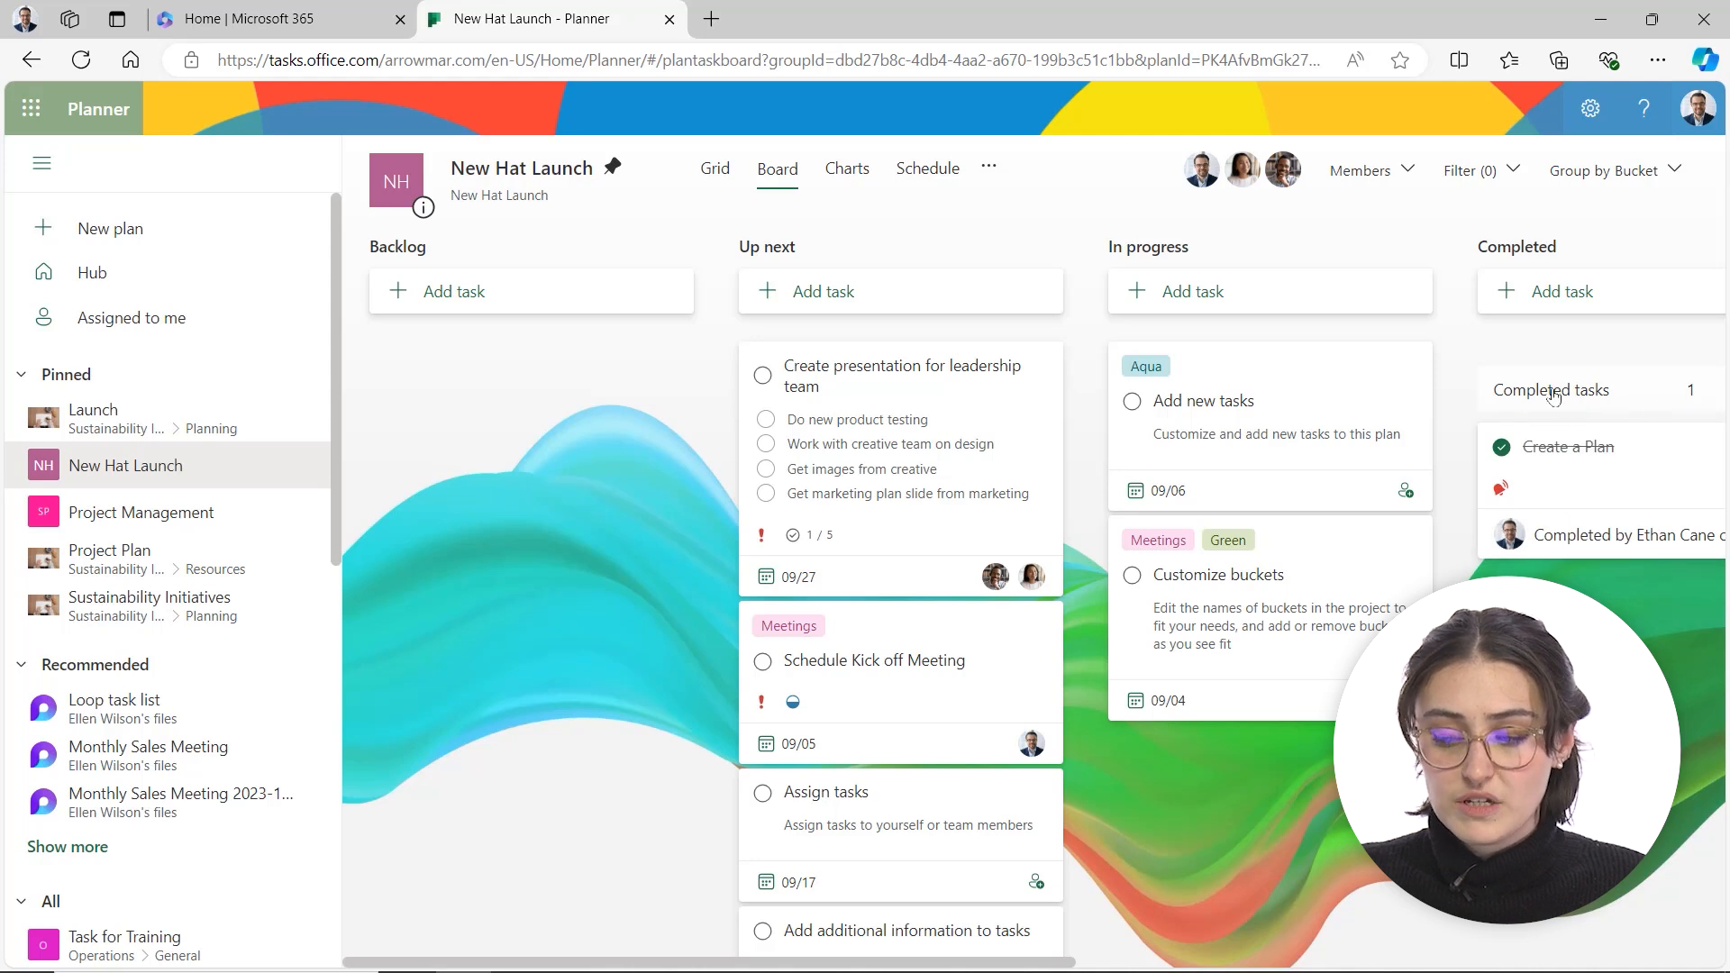
click(1590, 397)
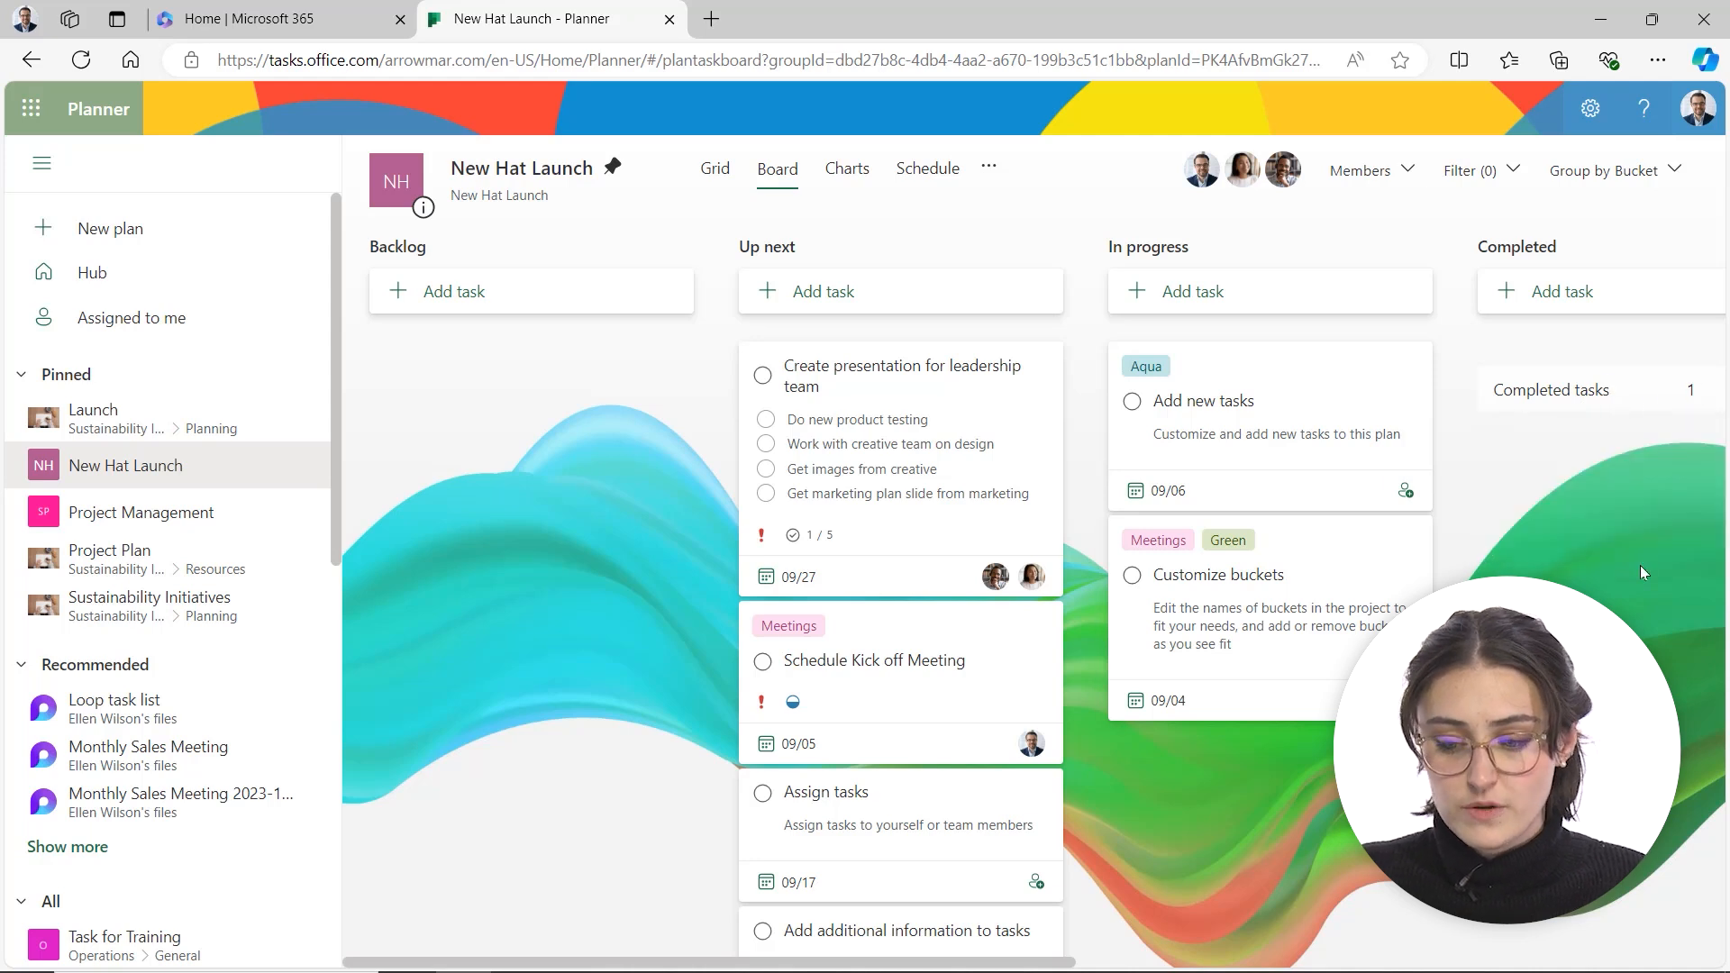